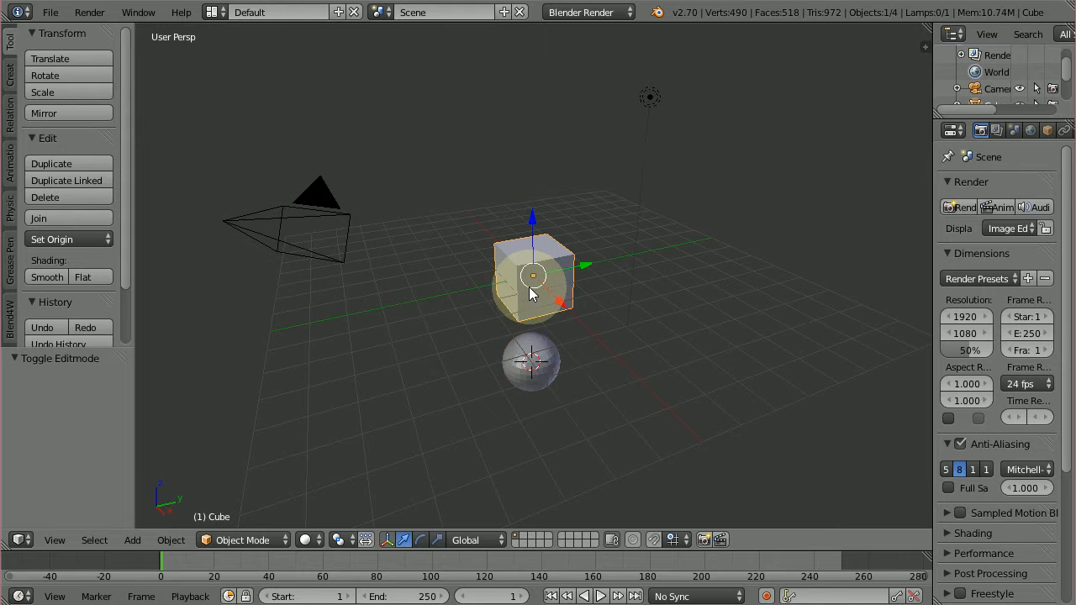
Step: In Edit Mode, add a UV sphere to the cube's mesh and move it beside the cube by about X -0.020, Y 3.503, Z 2.879
left_click(240, 541)
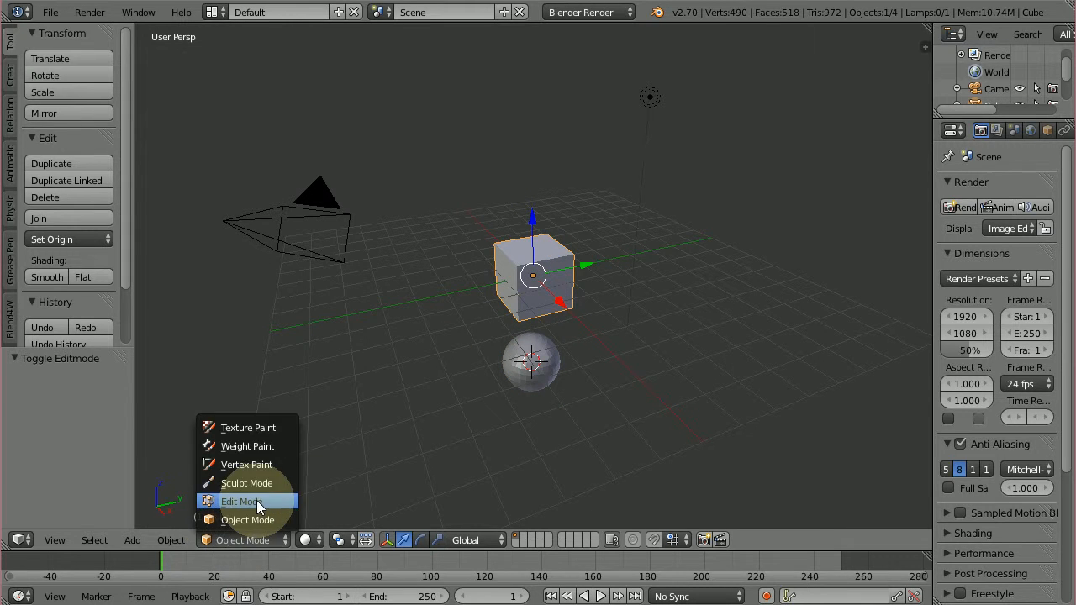
left_click(227, 503)
left_click(132, 540)
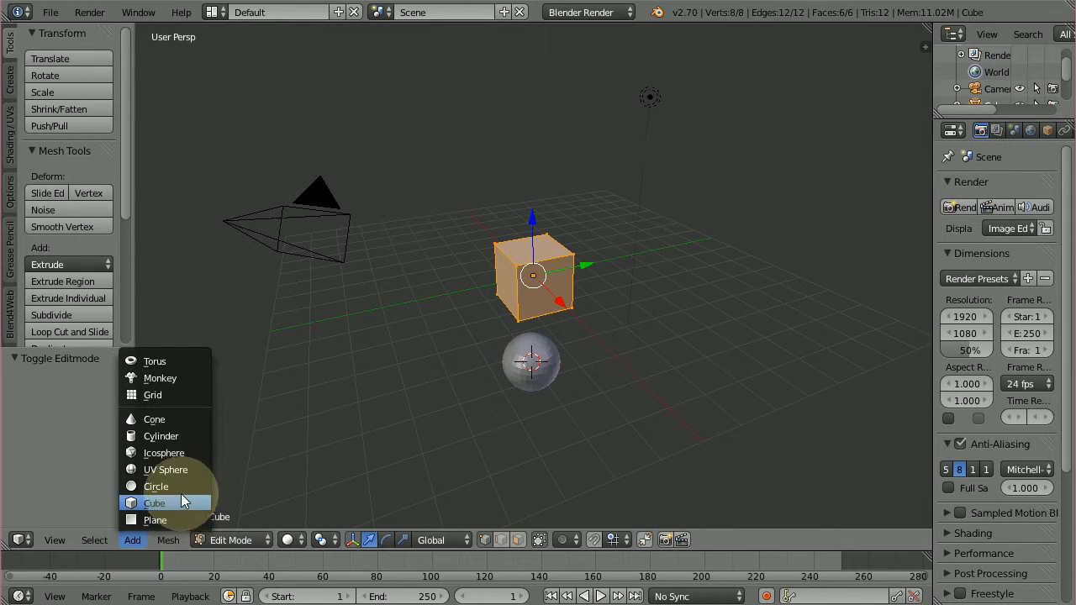
left_click(190, 469)
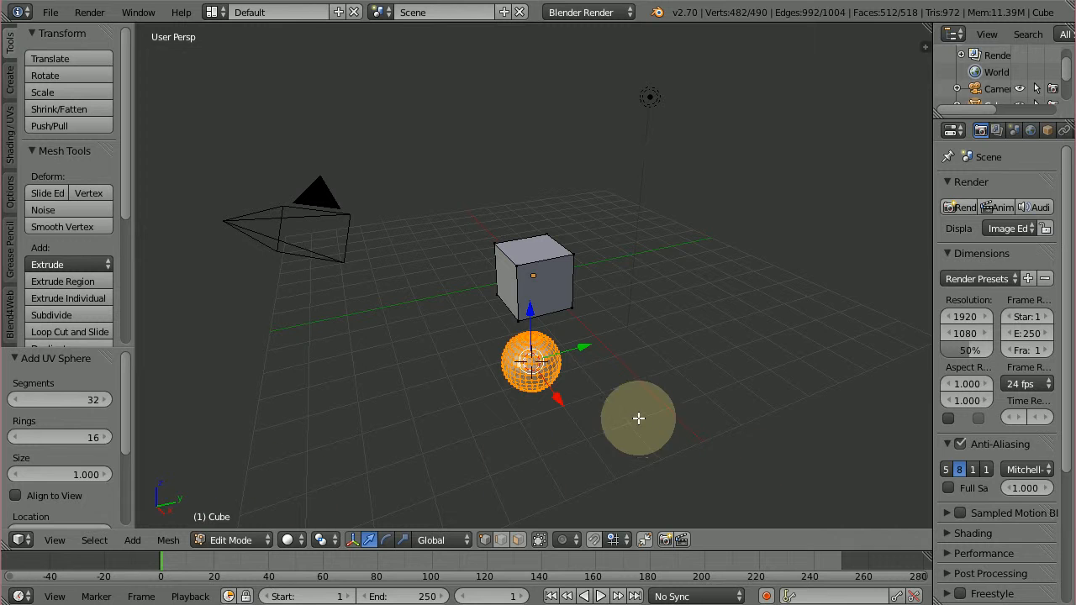
key("shift+d")
left_click(721, 325)
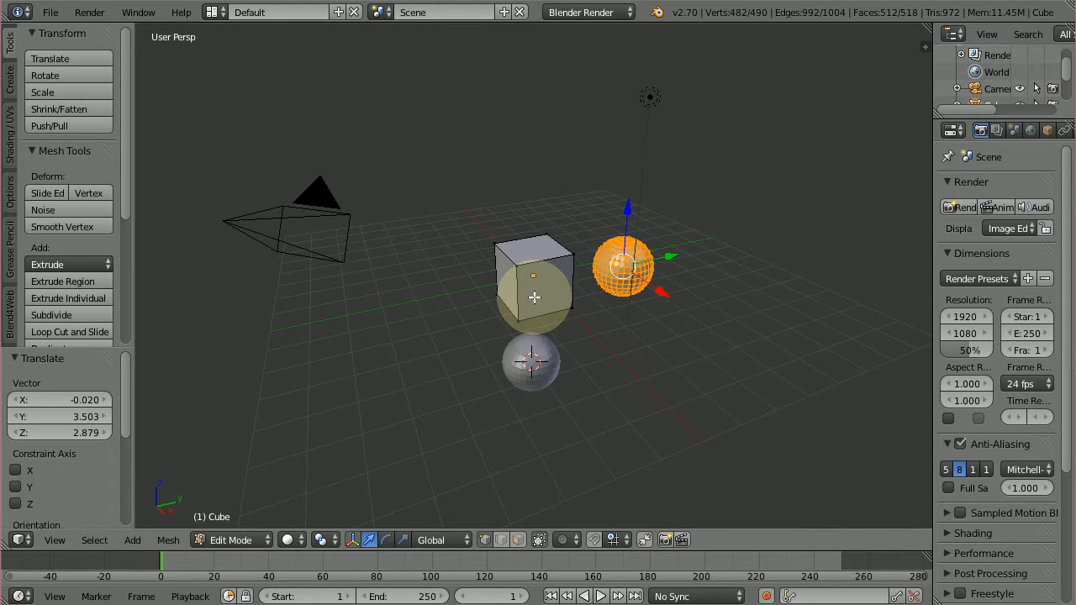
Step: Select the cube's top corner vertex nearest the attached sphere and return to Object Mode
right_click(572, 253)
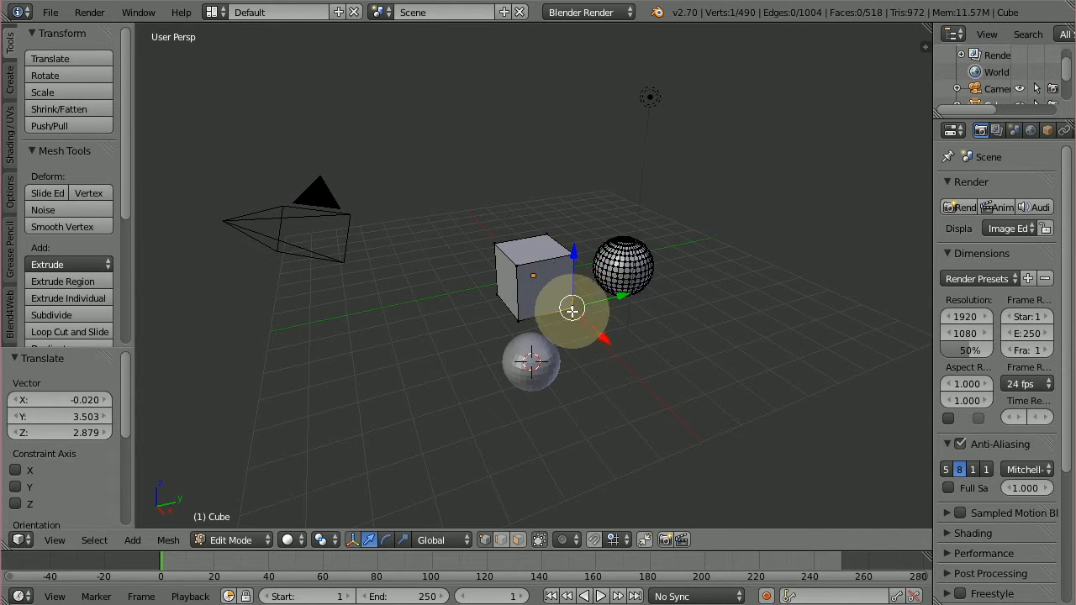
right_click(574, 256)
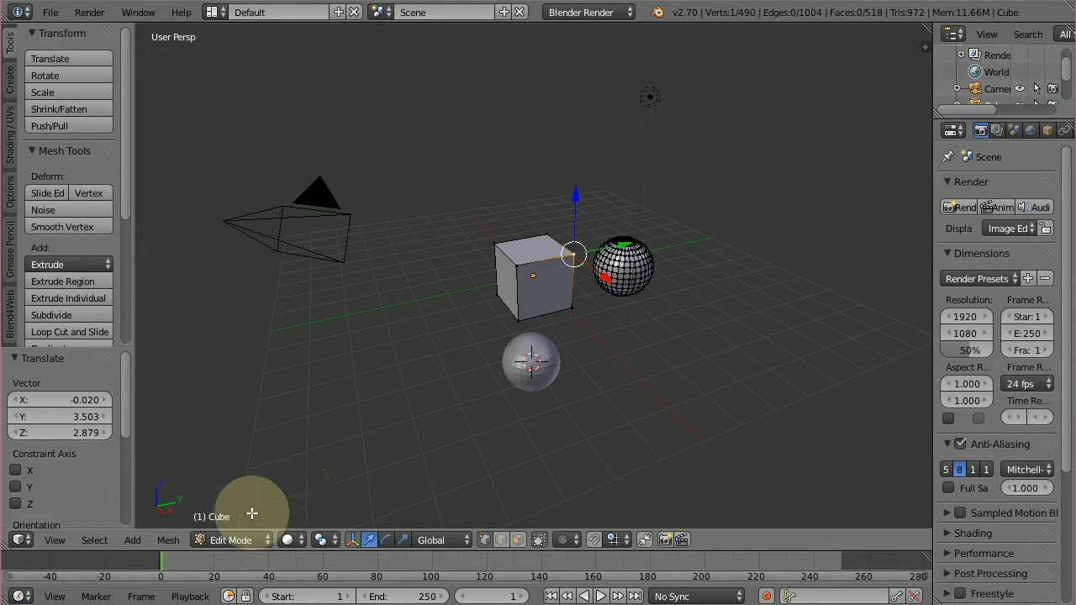
key("Tab")
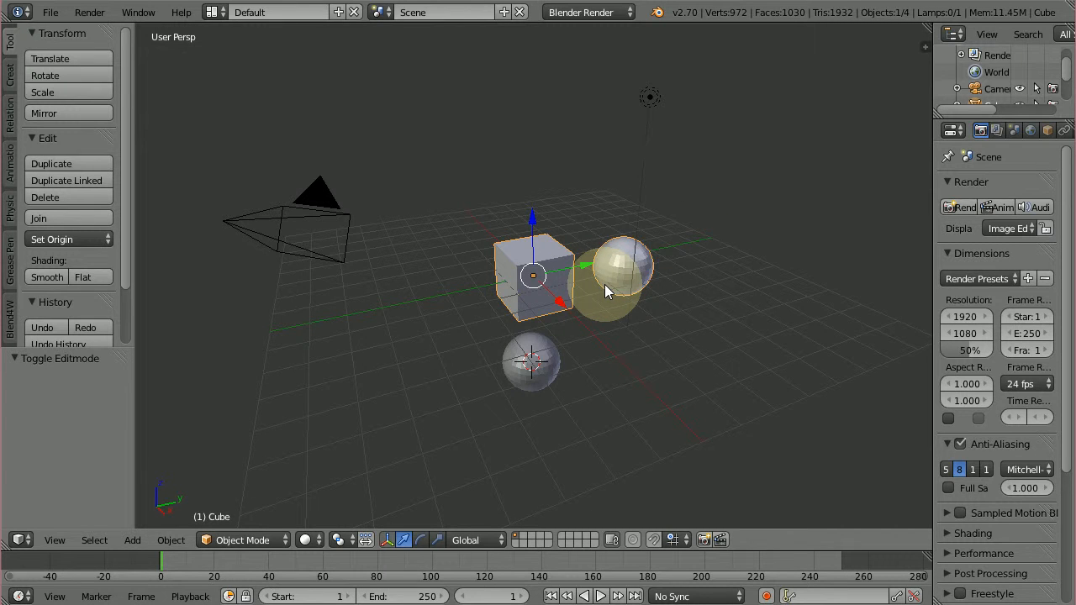
Step: Select the separate sphere below, and reselect the combined cube-and-sphere object as a whole
right_click(526, 360)
right_click(546, 274)
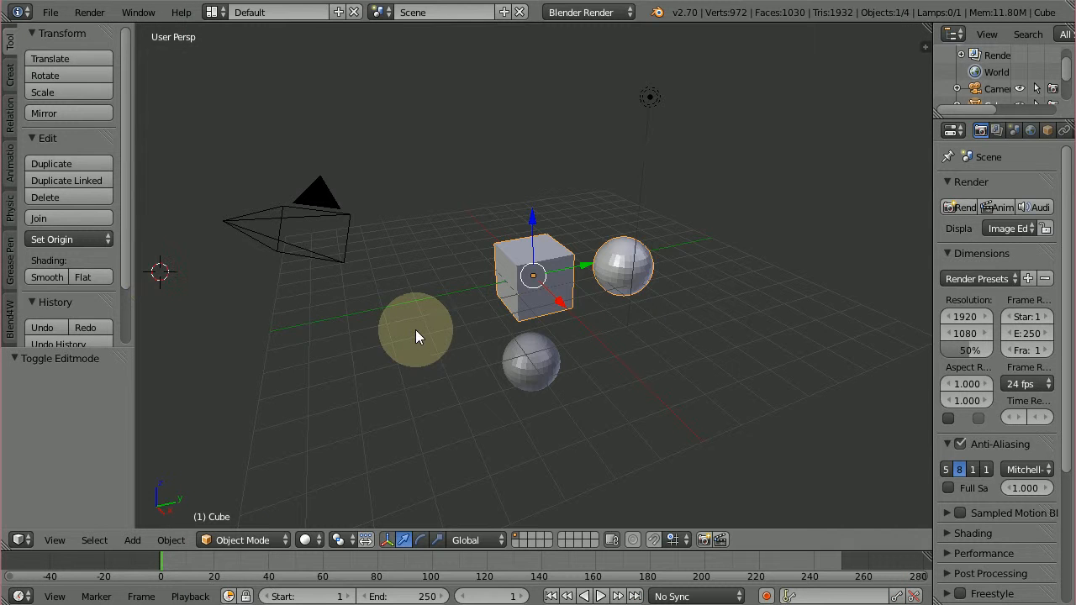
right_click(614, 287, "shift")
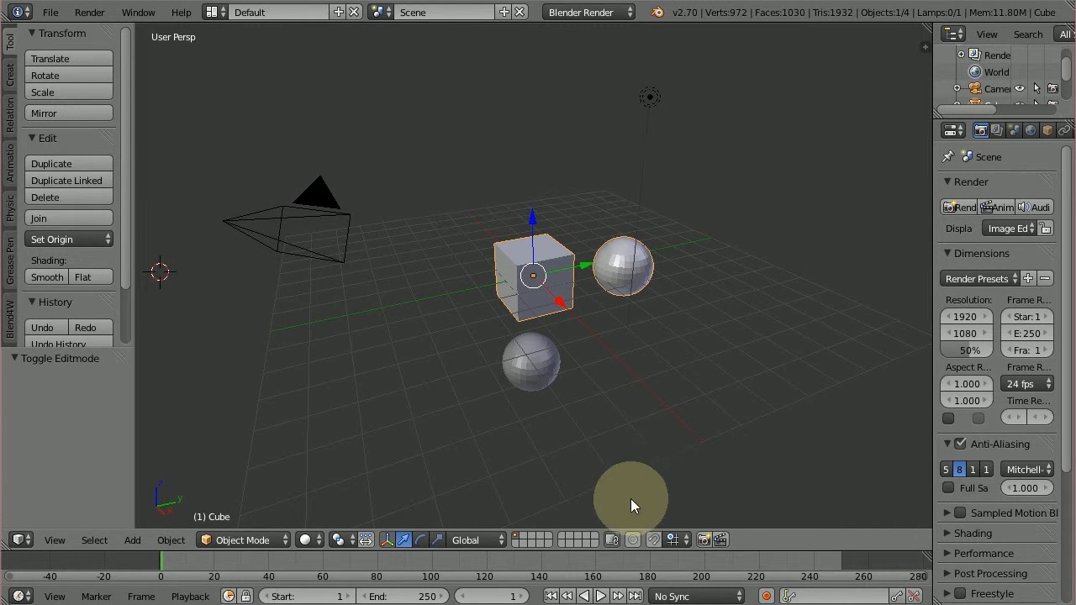
key("ctrl+Tab")
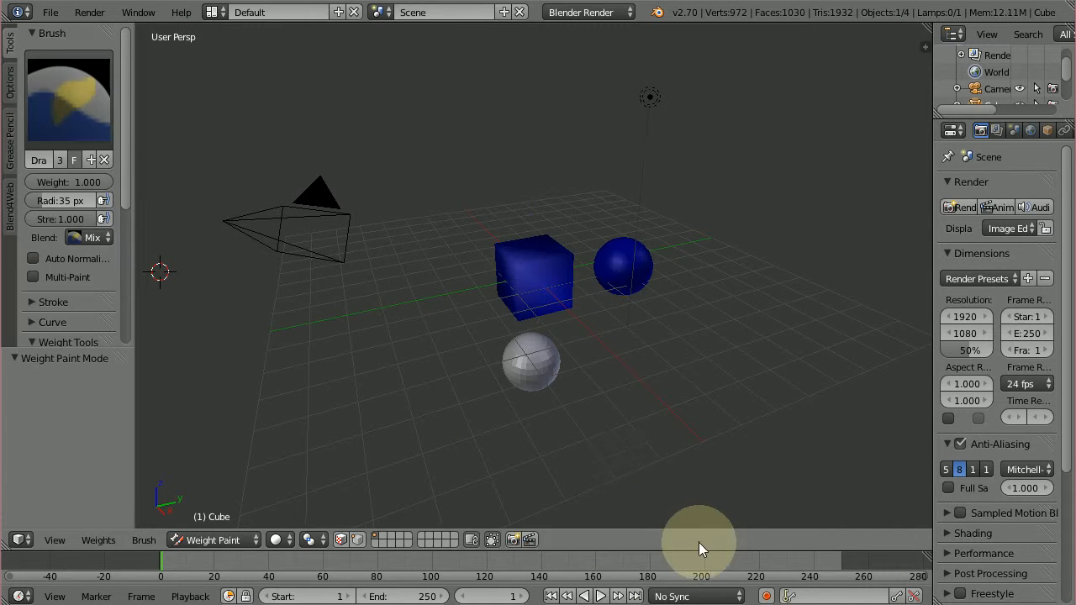
left_click(240, 541)
left_click(248, 522)
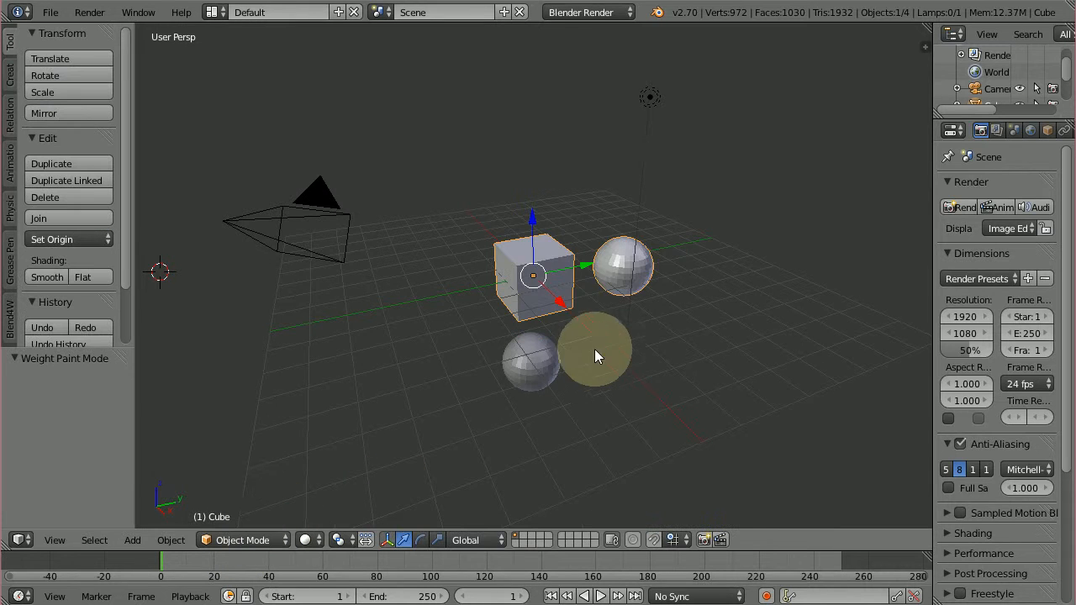
Step: Enter Edit Mode, switch to face selection and select the cube's top face and two visible side faces
left_click(248, 541)
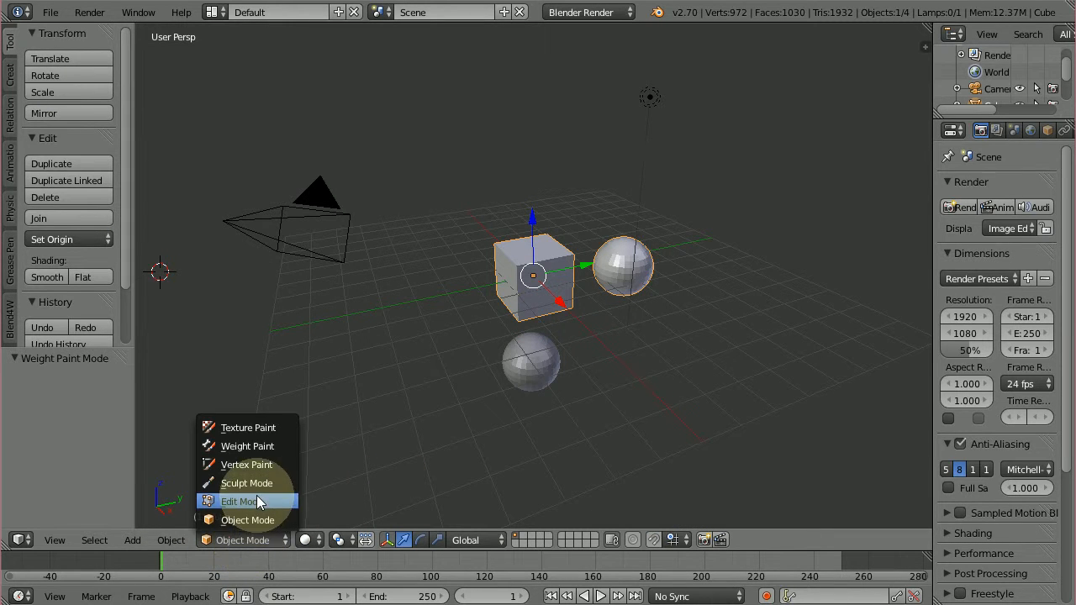
left_click(252, 501)
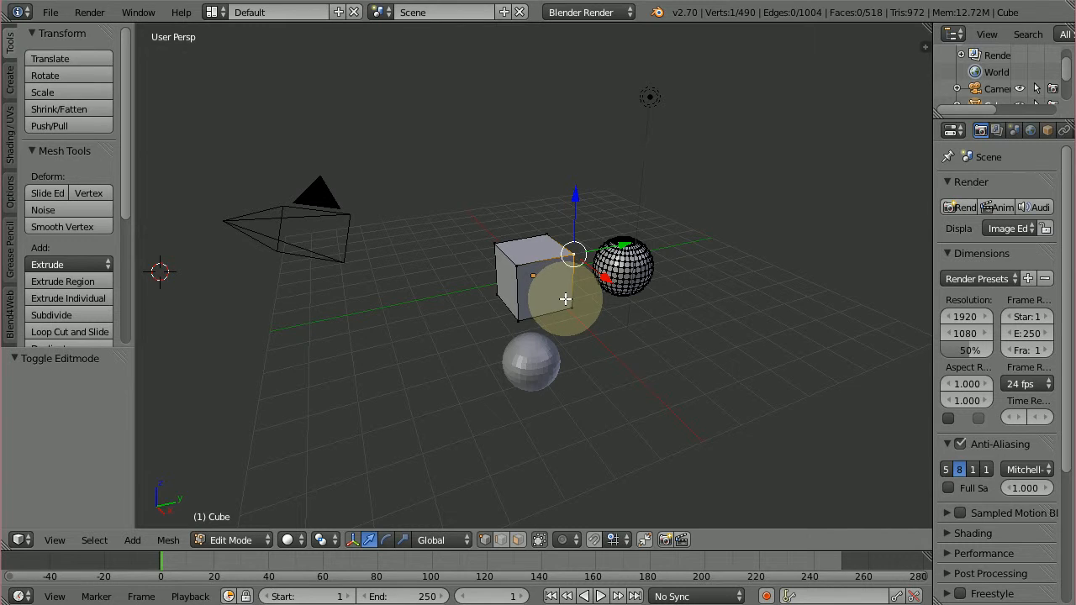
key("ctrl+Tab")
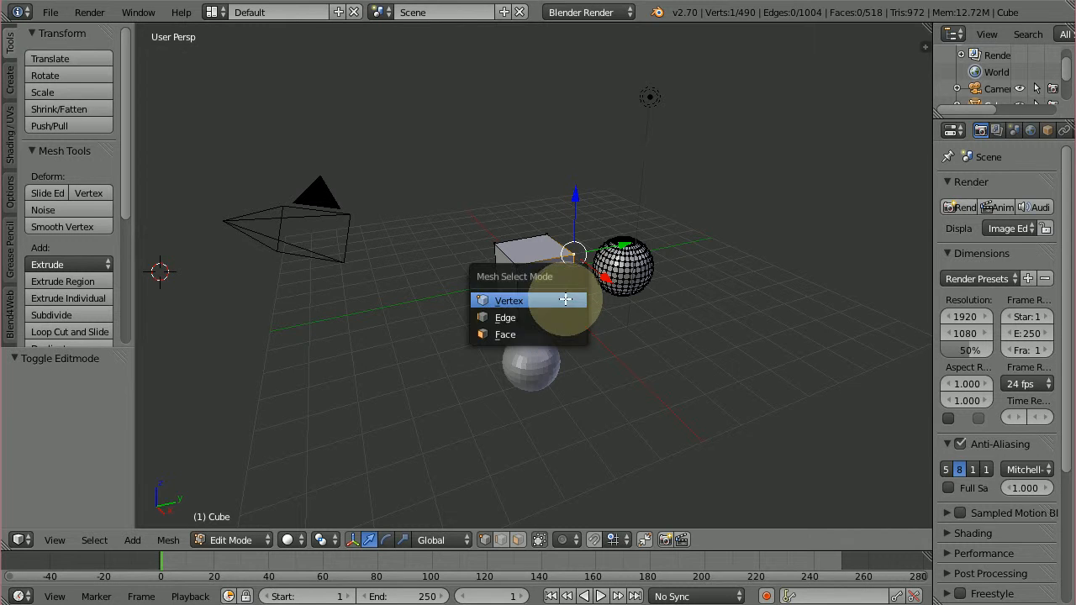
left_click(507, 334)
right_click(553, 286)
right_click(536, 248)
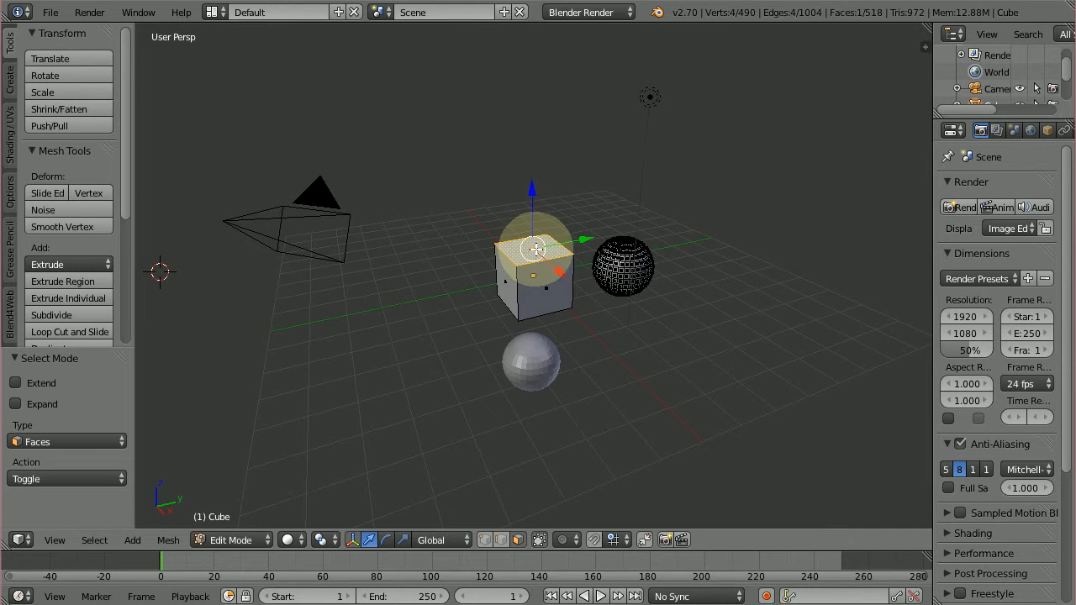
right_click(512, 283, "shift")
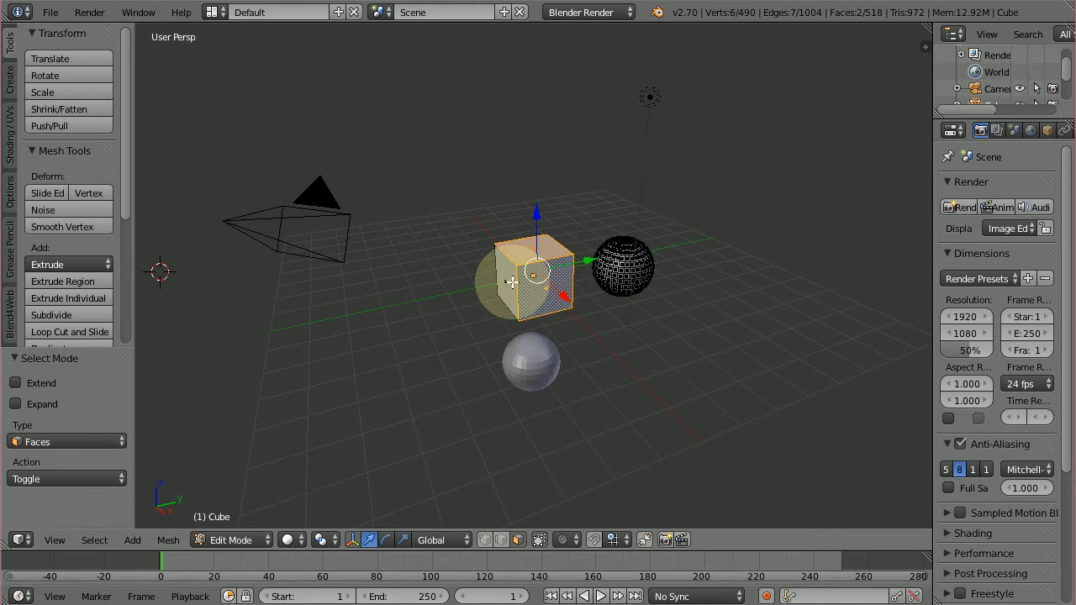
right_click(535, 293, "shift")
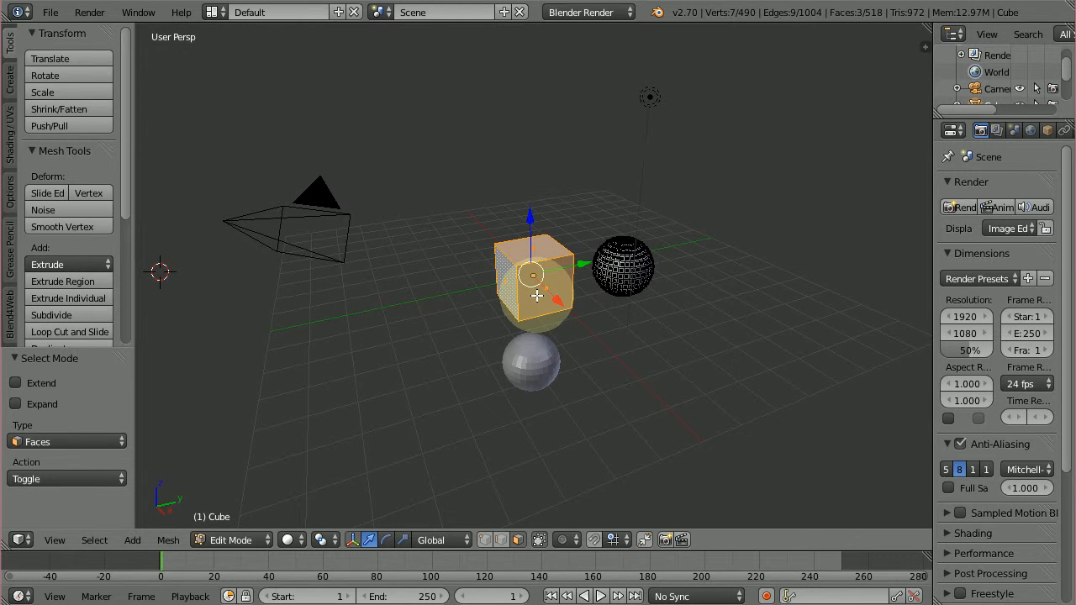
Step: Switch to vertex selection and select the cube's four top corners plus the lower corner nearest the attached sphere
key("ctrl+Tab")
left_click(512, 259)
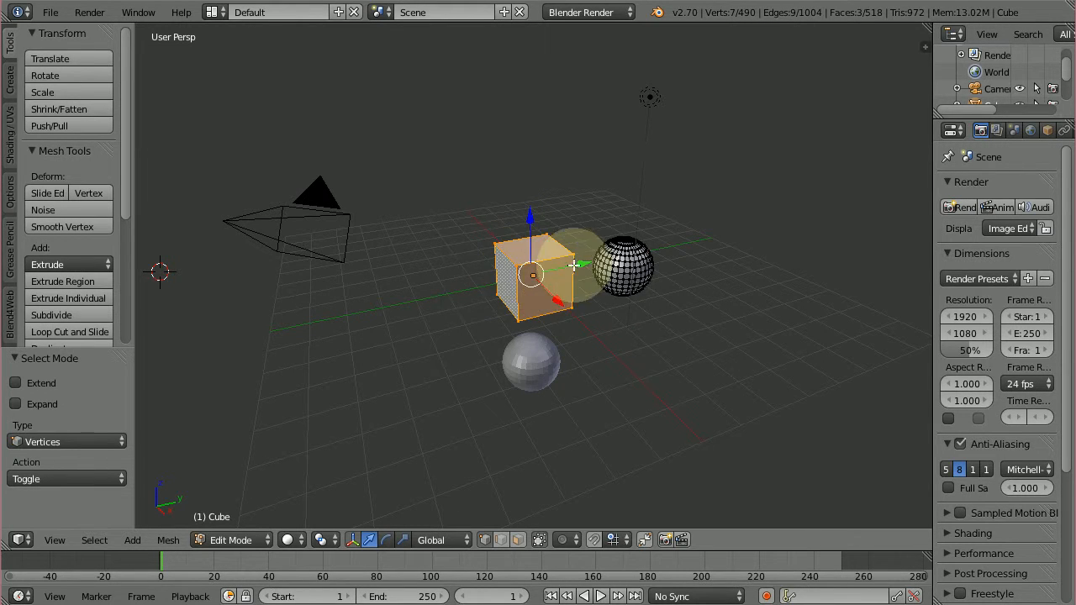
right_click(574, 254)
right_click(518, 265, "shift")
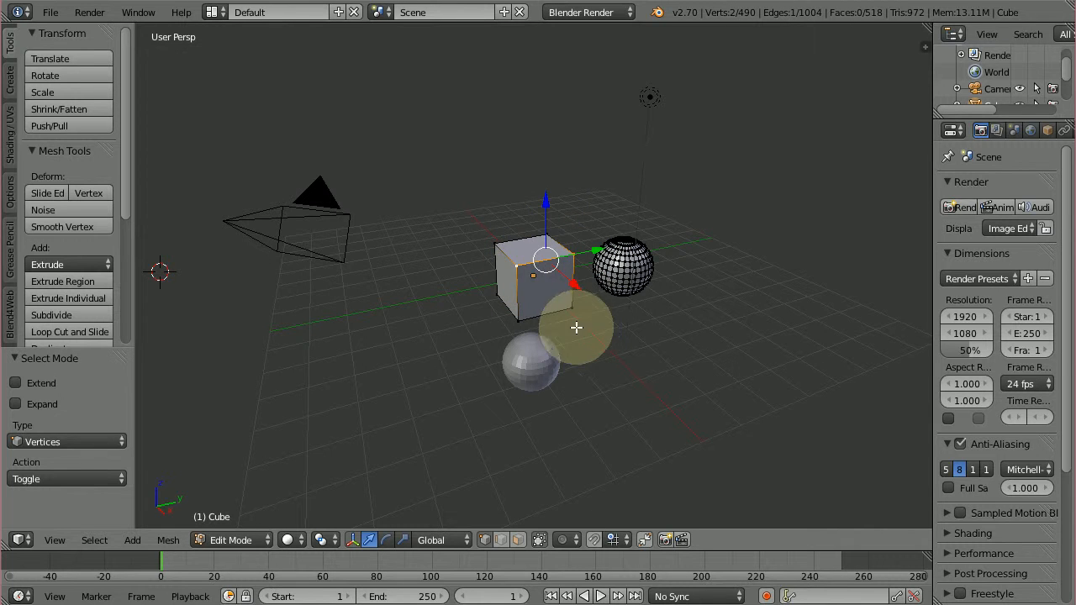
right_click(497, 245, "shift")
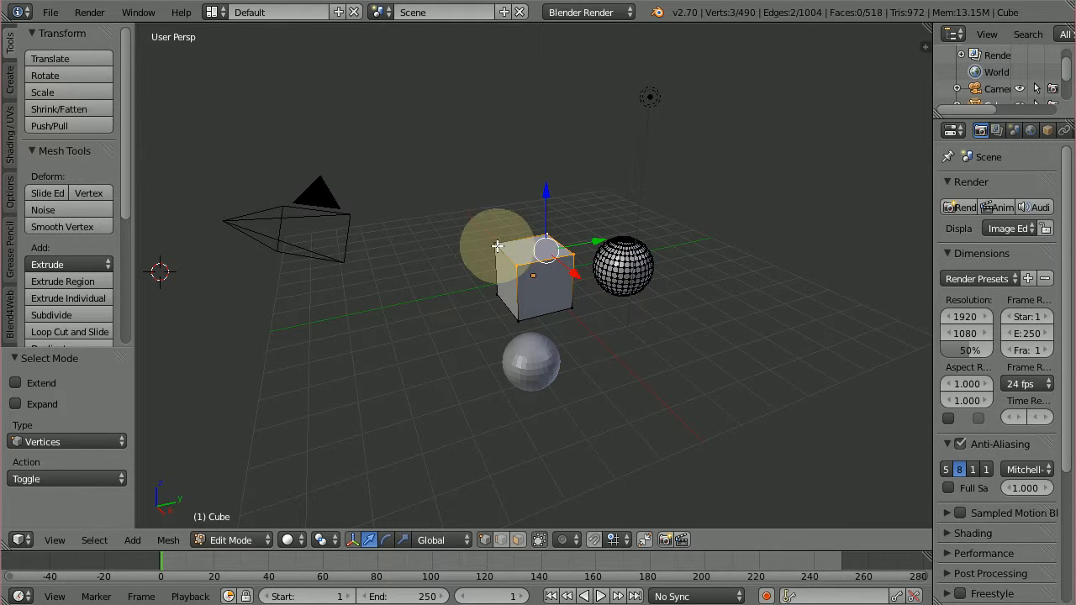
right_click(547, 237, "shift")
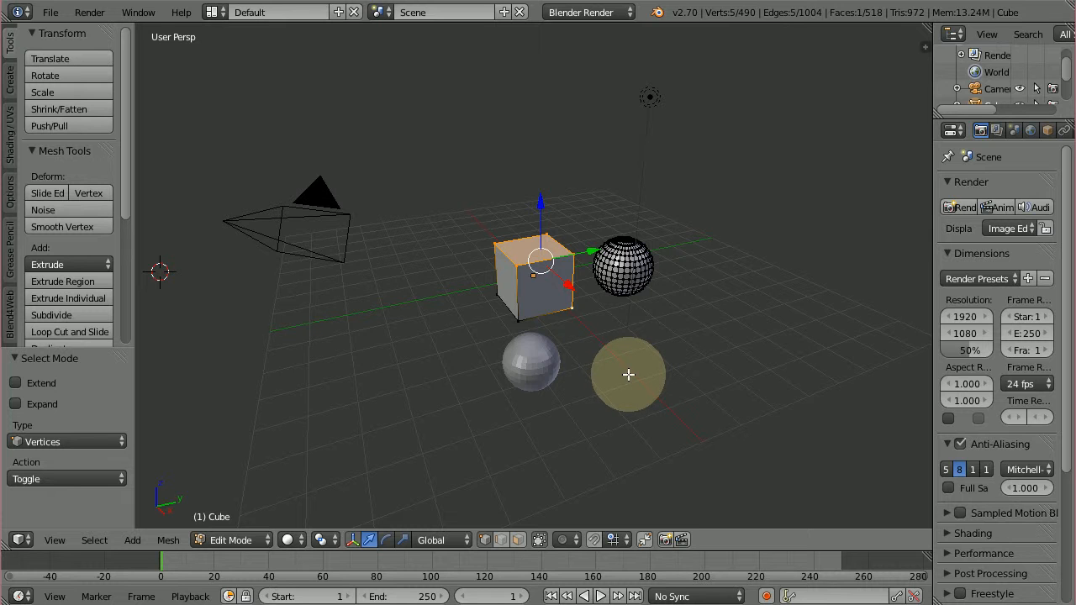
key("ctrl+Tab")
left_click(739, 280)
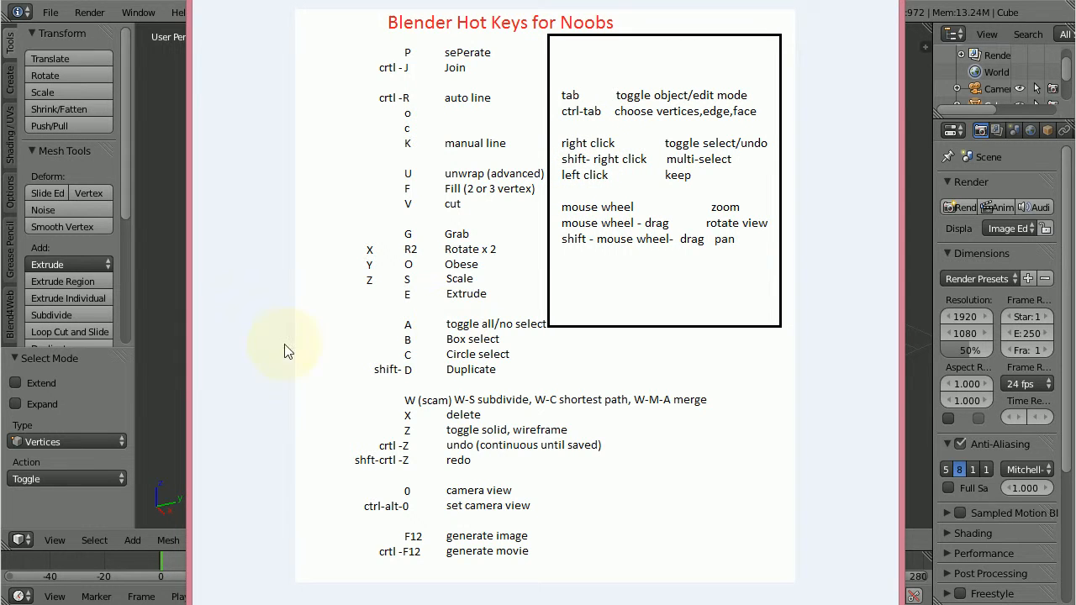
left_click(164, 316)
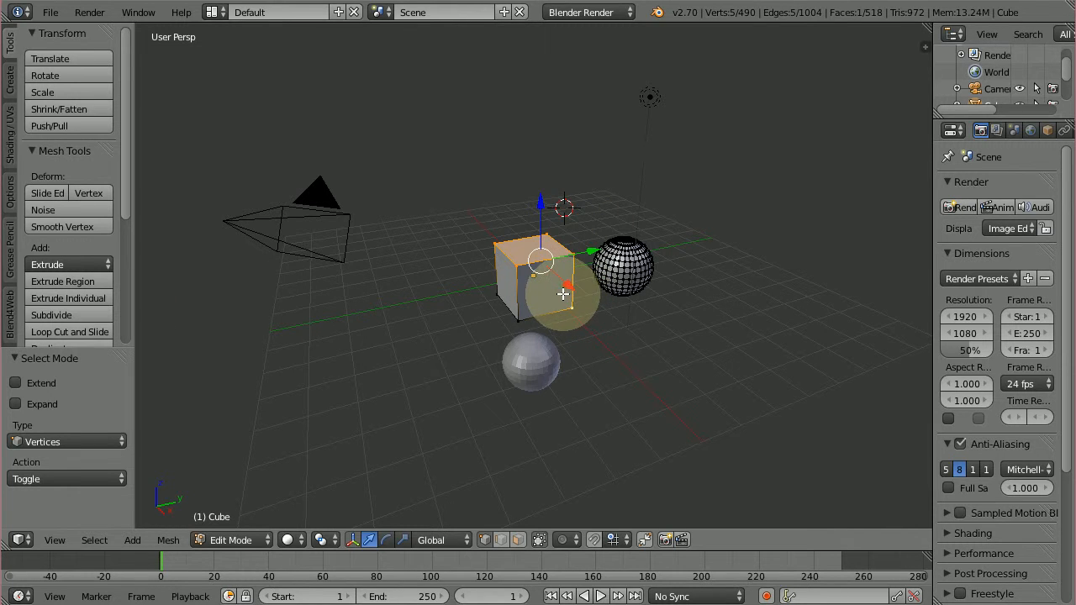
Step: Move the selected cube vertices by about X -0.625, Y 1.521, Z 2.382, and back by about X 0.671, Y -1.481, Z -2.434
key("g")
left_click(590, 213)
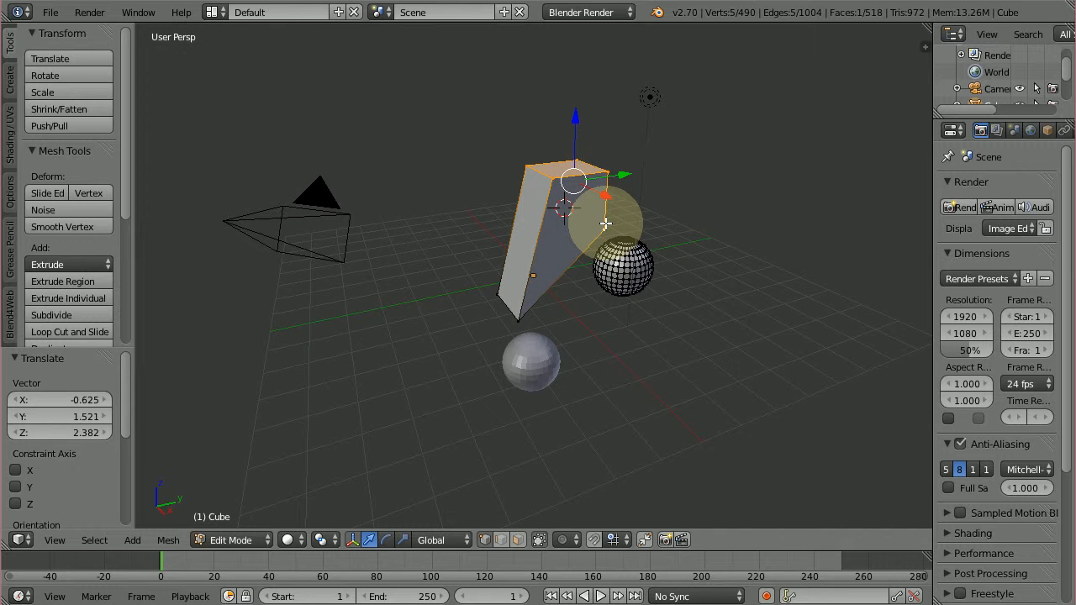
key("g")
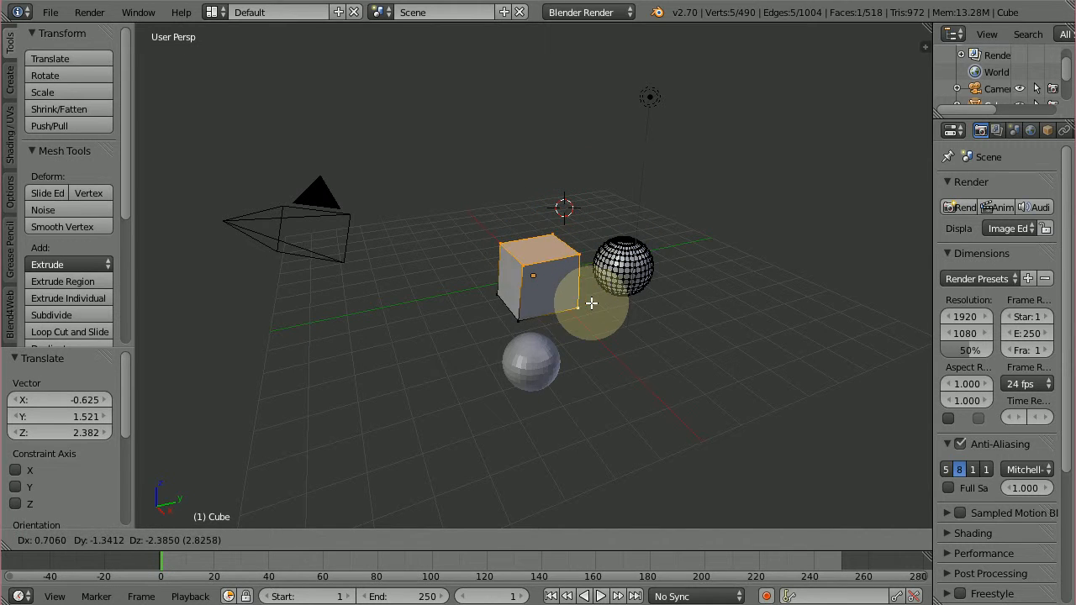
right_click(723, 266)
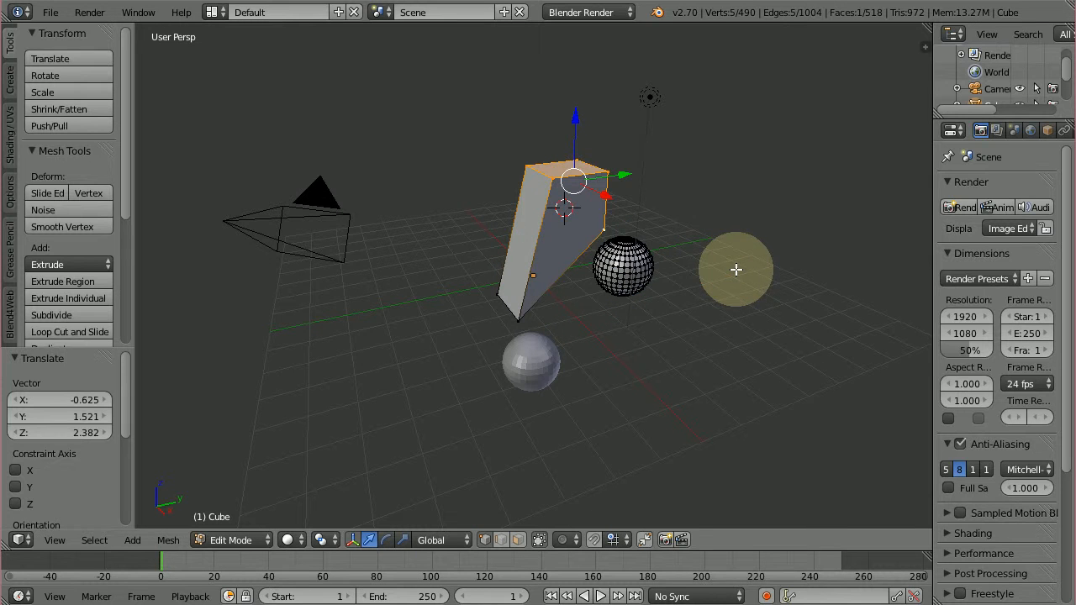
key("g")
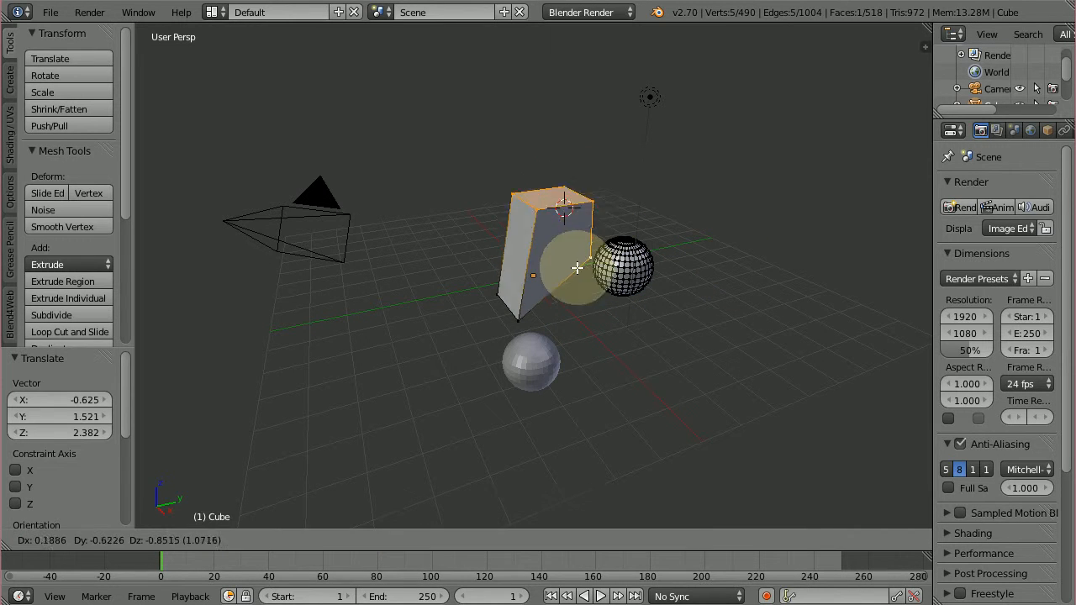
left_click(566, 309)
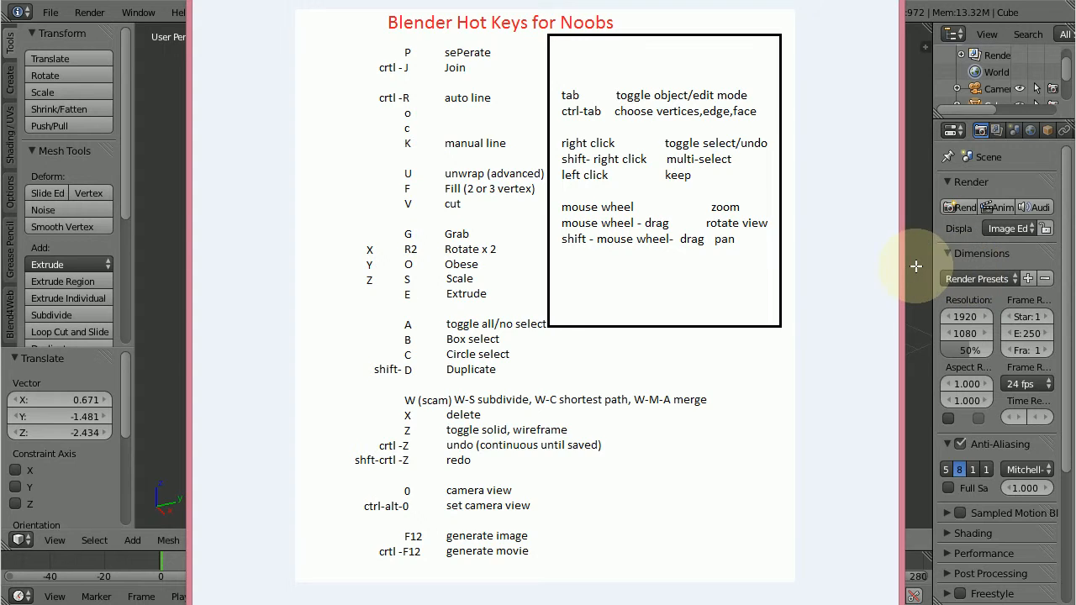
scroll(548, 290, "up", 14)
scroll(548, 290, "down", 12)
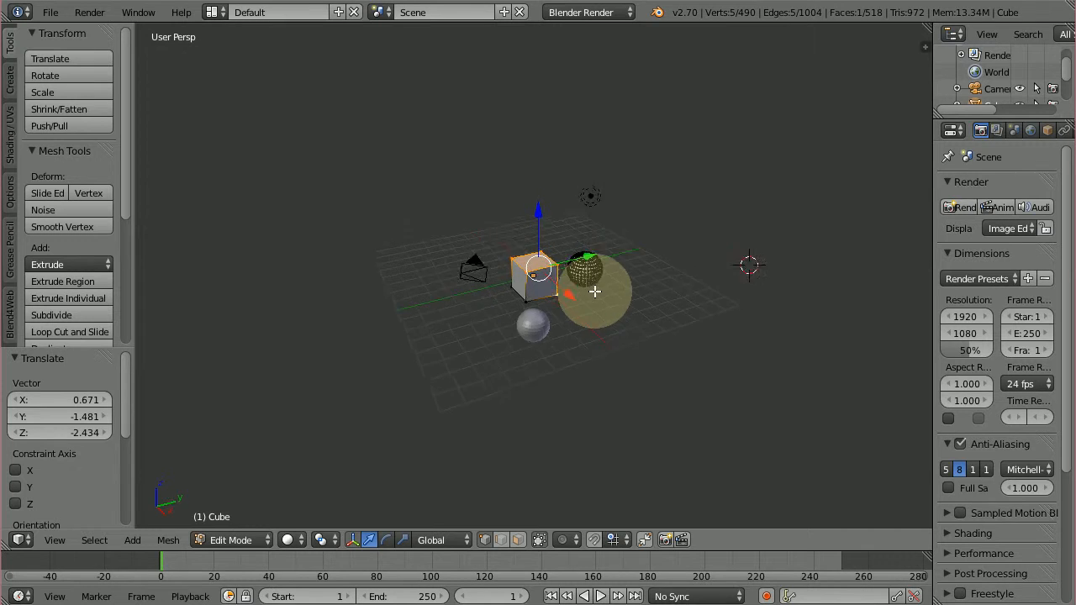
middle_click_drag(596, 283, 571, 301)
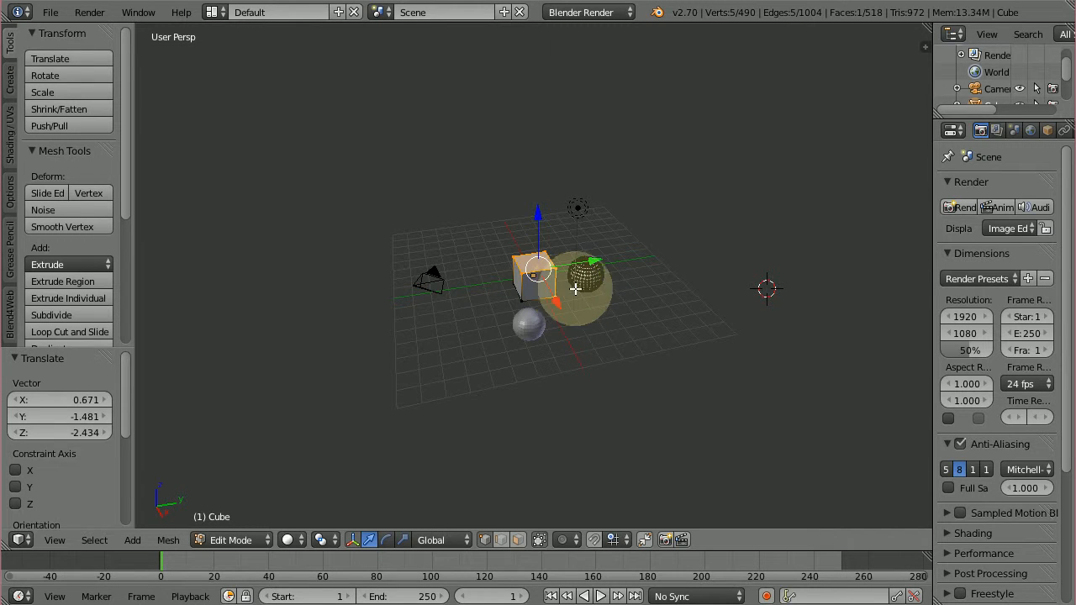
middle_click_drag(575, 289, 613, 268)
scroll(620, 268, "up", 4)
scroll(621, 268, "down", 4)
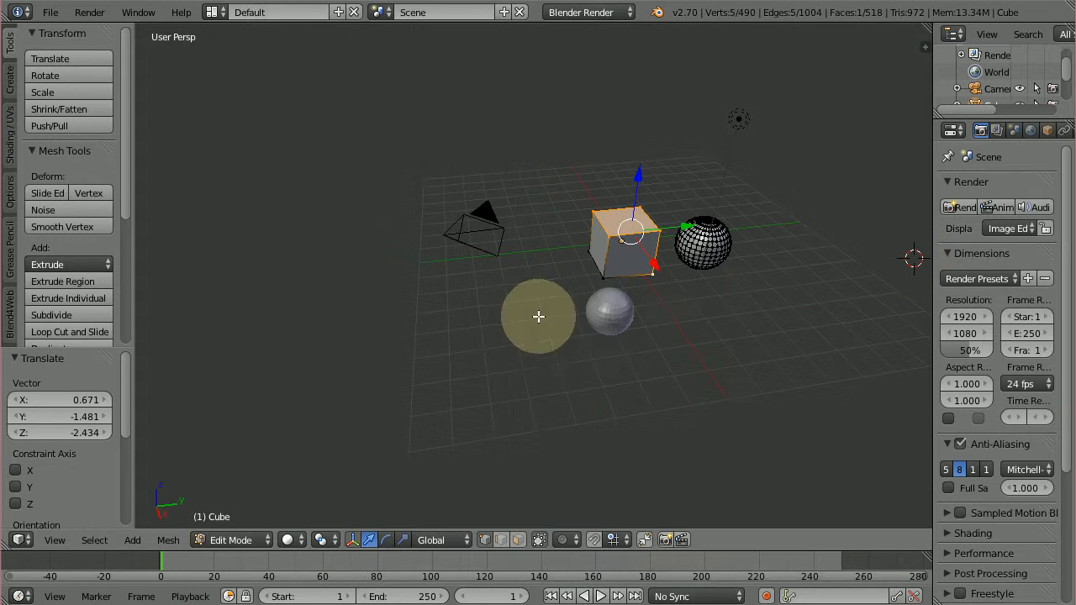
Step: Select the four corner vertices of the cube's front face and separate that face from the mesh by selection
right_click(609, 237)
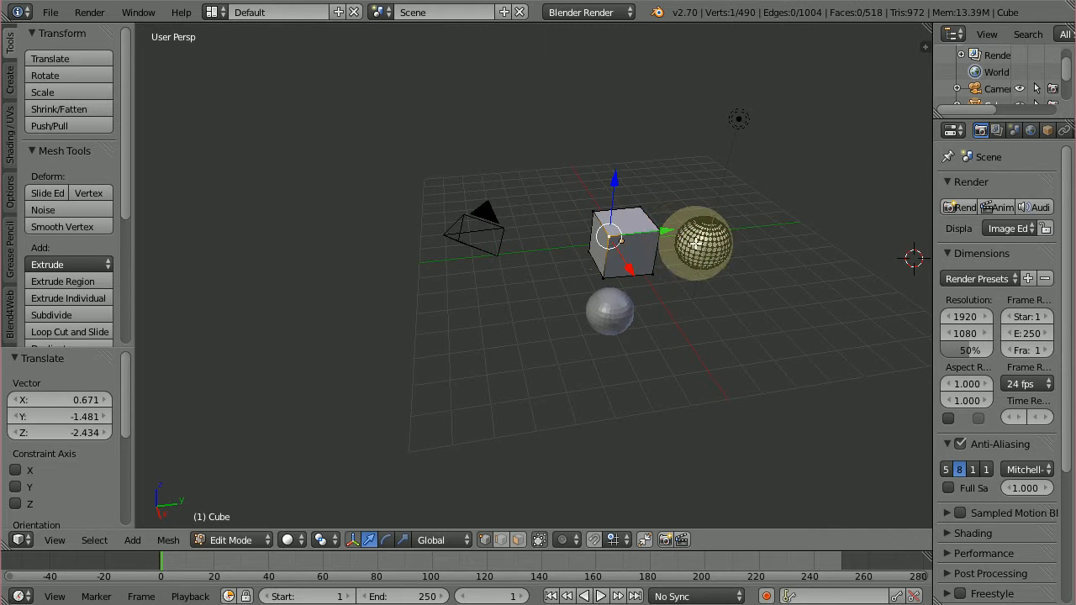
right_click(650, 234, "shift")
right_click(655, 273, "shift")
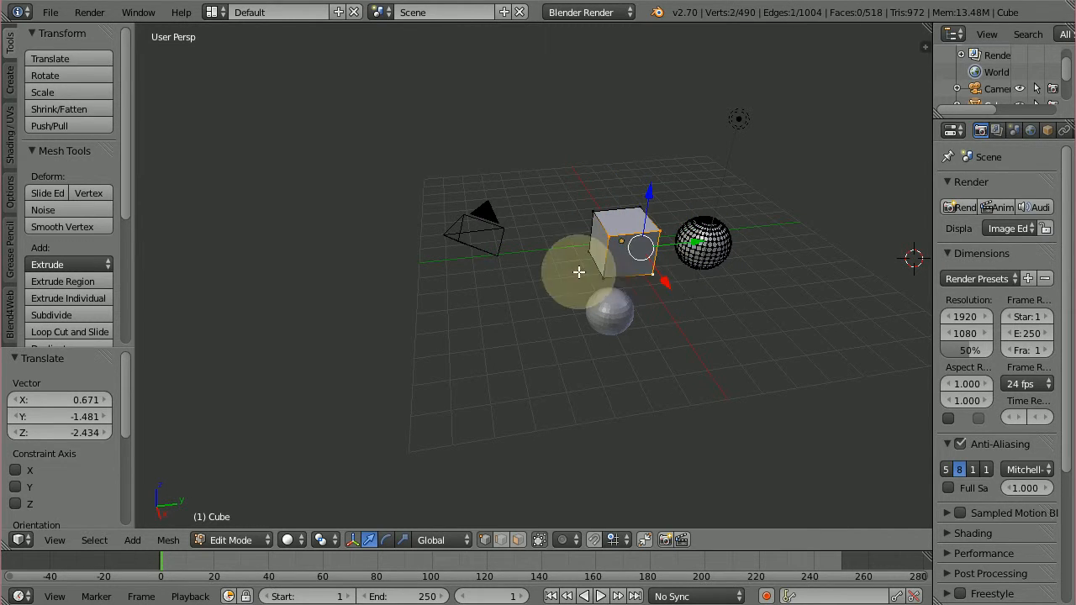
right_click(602, 272, "shift")
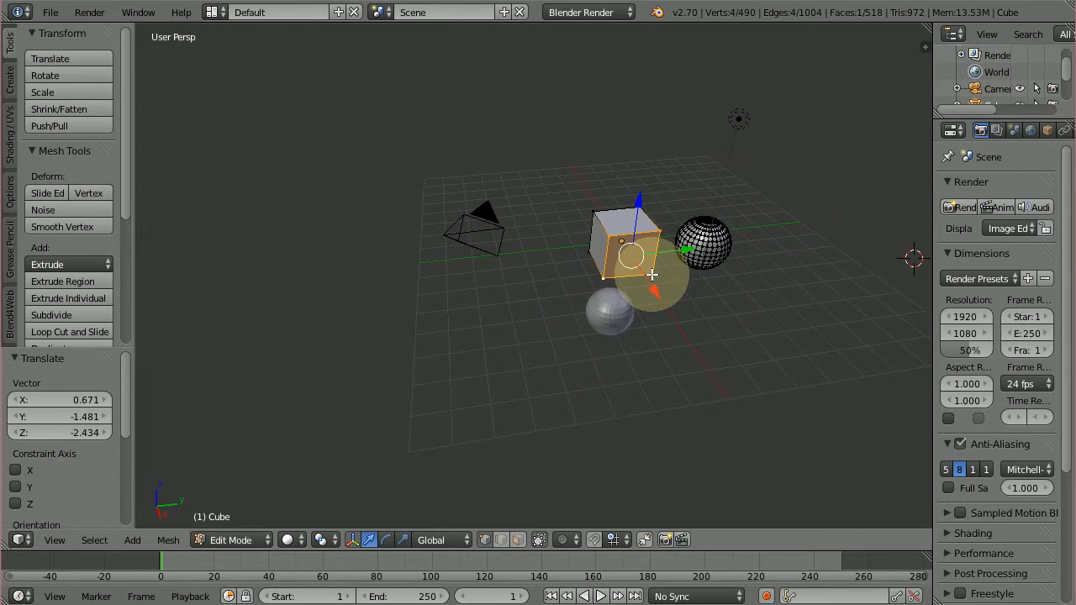
key("p")
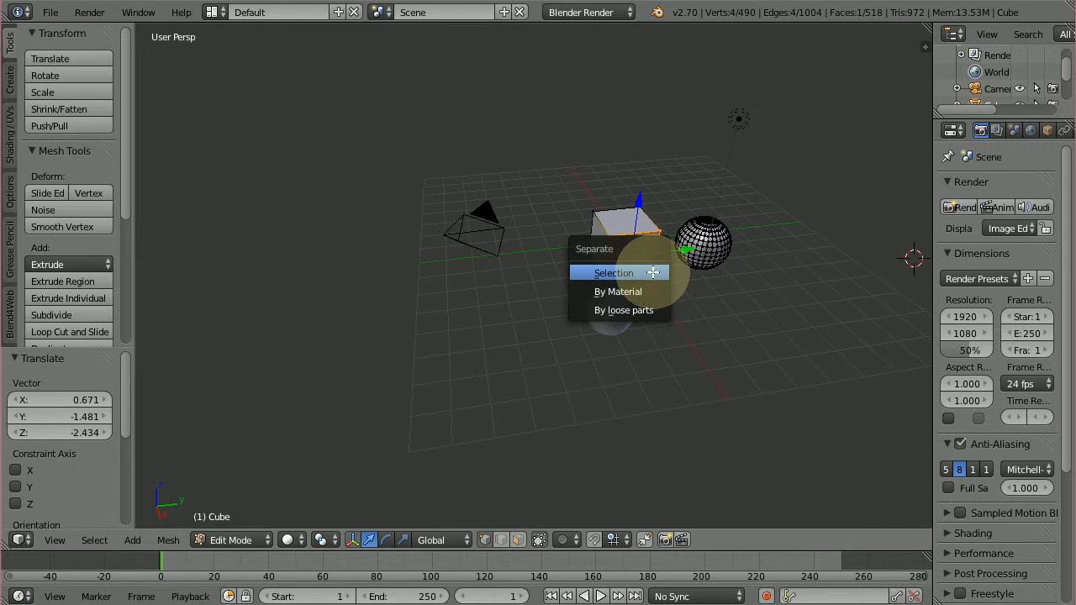
left_click(647, 274)
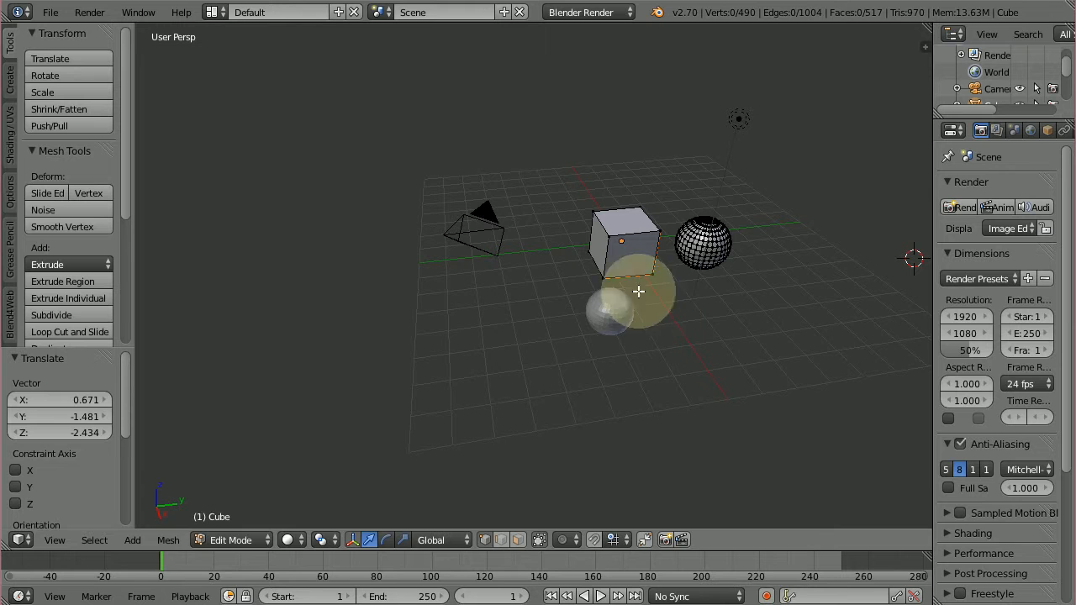
Step: Return to Object Mode and move the cube-and-sphere object by about X -2.011, Y -3.648, Z 1.895, away from the separated face
left_click(252, 535)
left_click(242, 529)
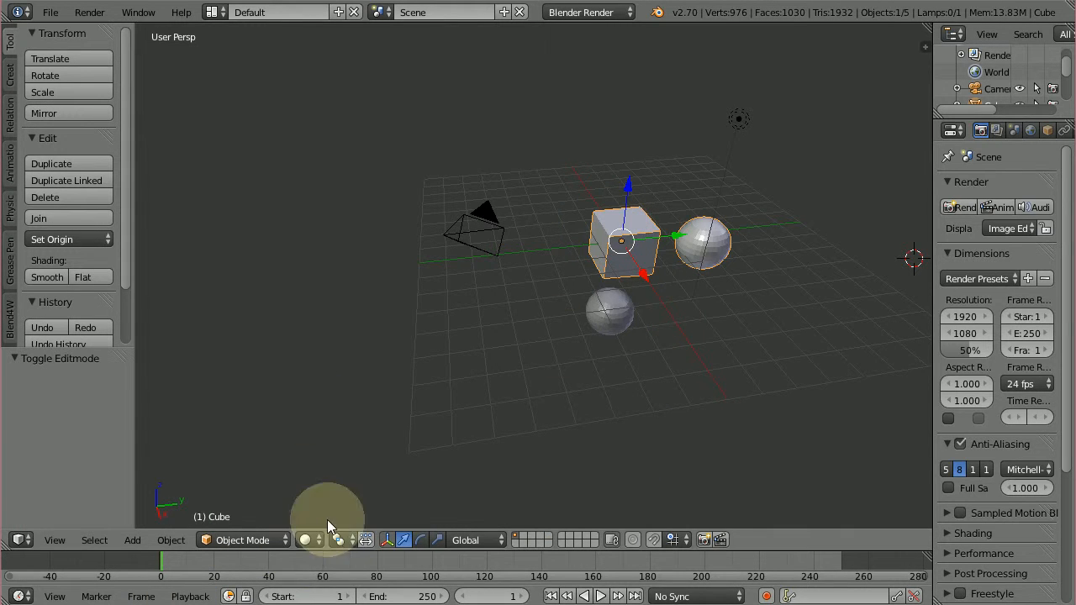
key("g")
left_click(542, 186)
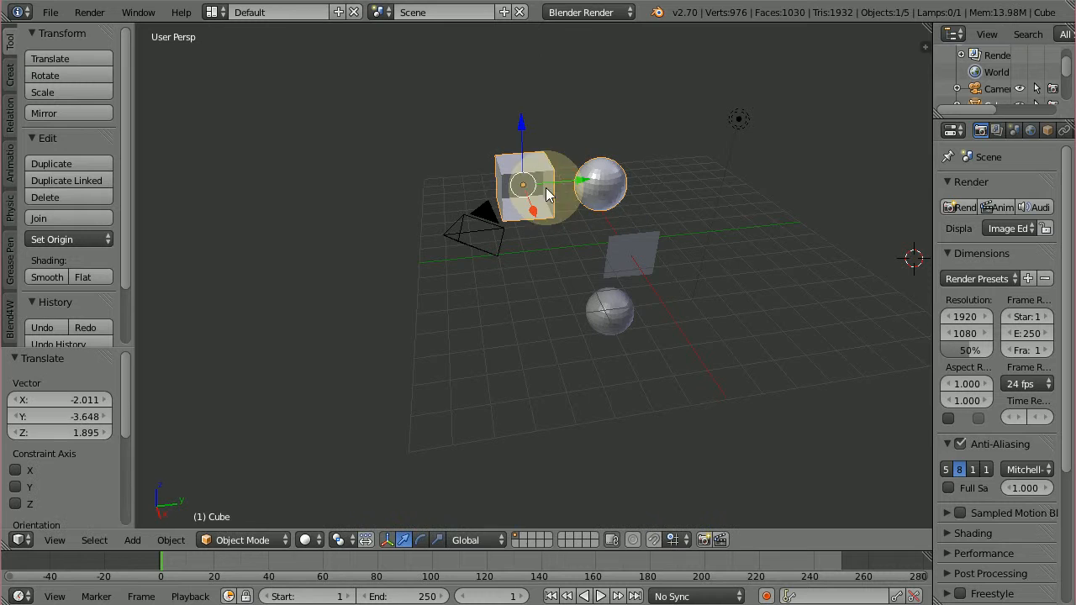
Step: Select the separated face together with the cube-and-sphere object and join them into one object
right_click(634, 256)
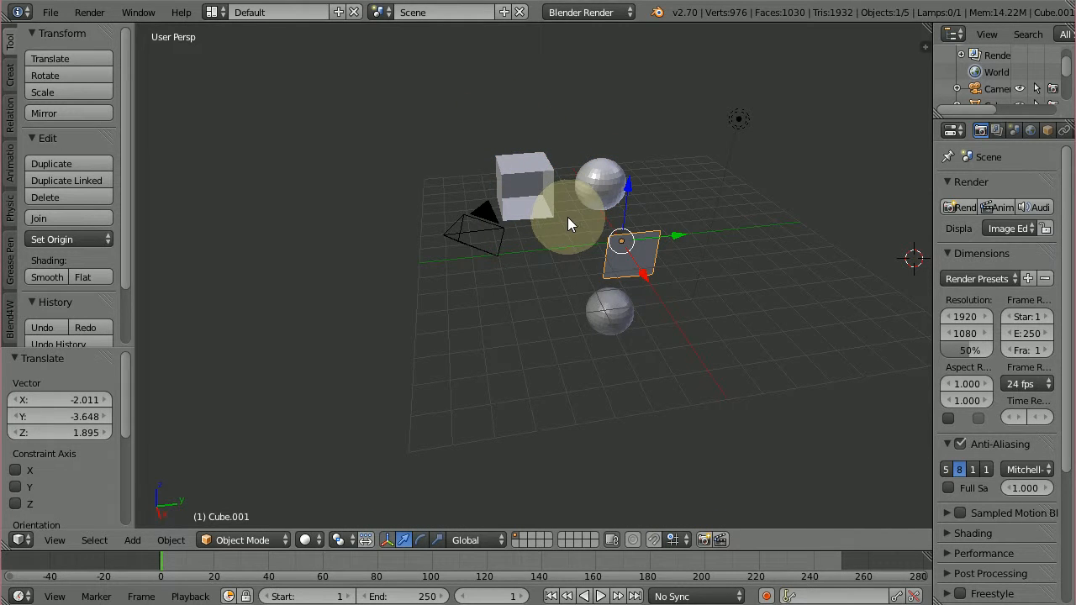
right_click(528, 176, "shift")
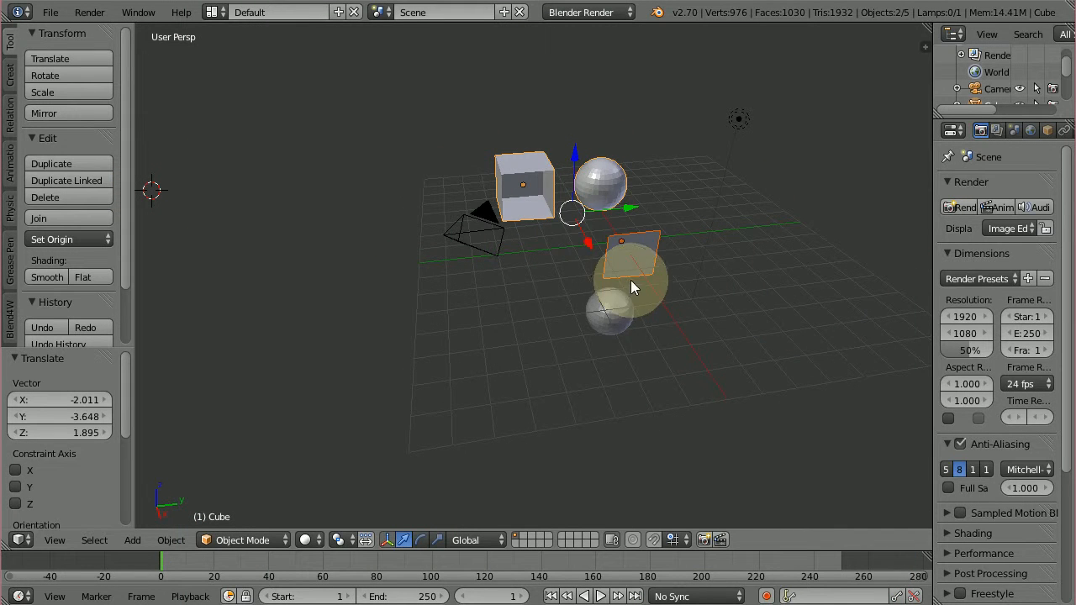
right_click(634, 255)
right_click(610, 182, "shift")
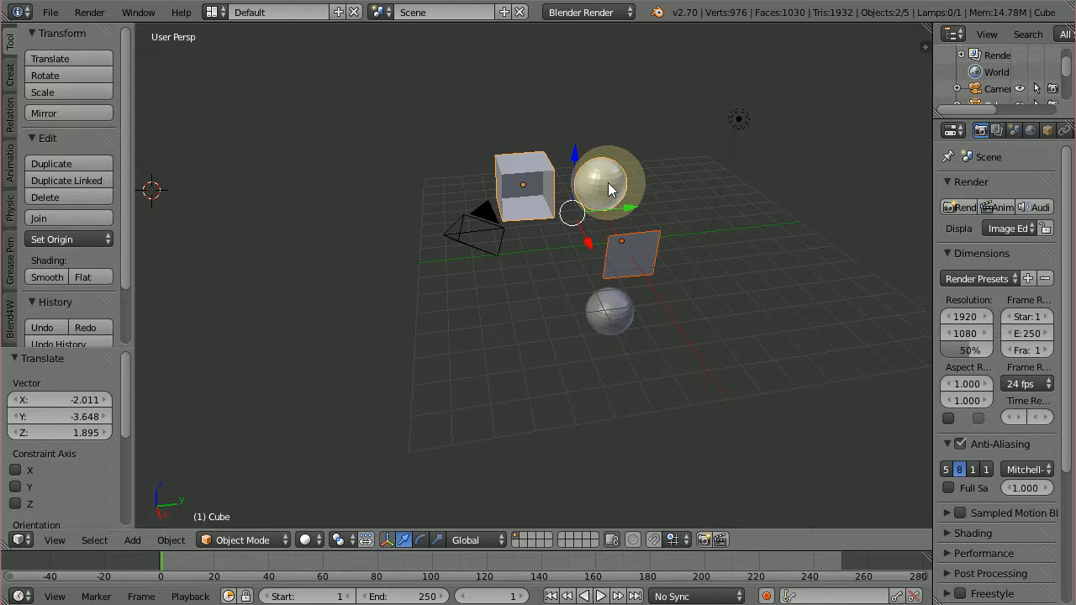
key("ctrl+j")
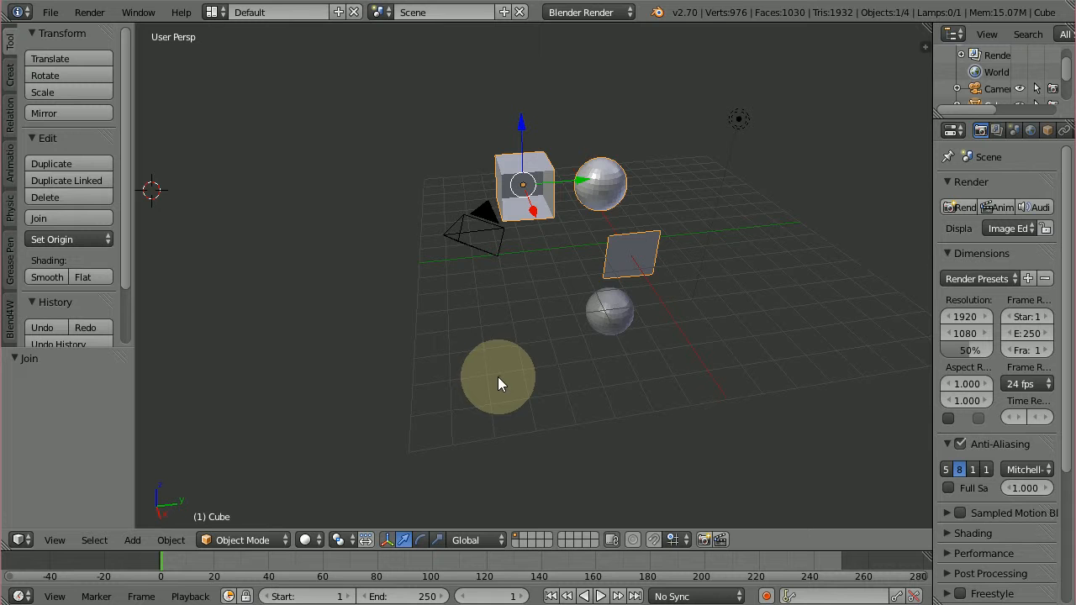
Step: In Edit Mode, move the loose face's four vertices by about X -2.015, Y -3.694, Z 1.890 onto the cube's open side
left_click(241, 539)
left_click(263, 496)
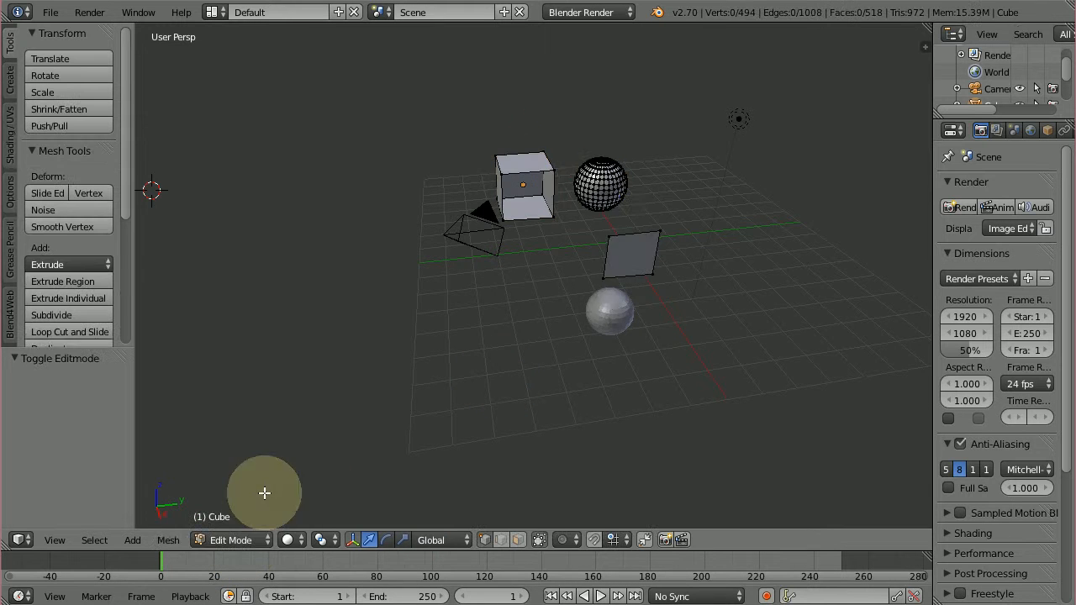
right_click(612, 240)
right_click(548, 180)
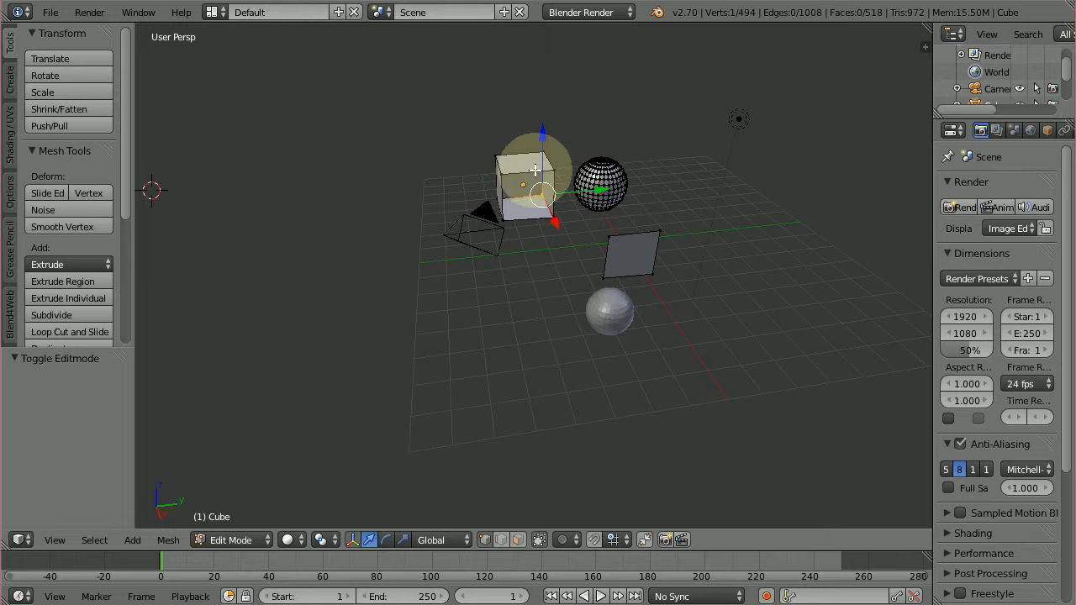
right_click(612, 241)
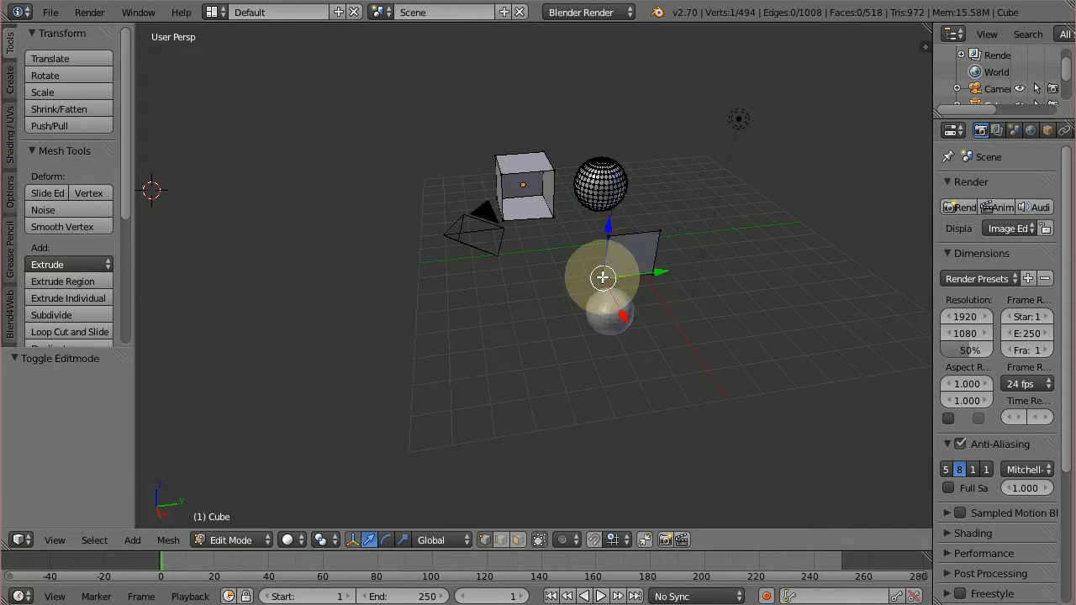
right_click(608, 236, "shift")
right_click(660, 235, "shift")
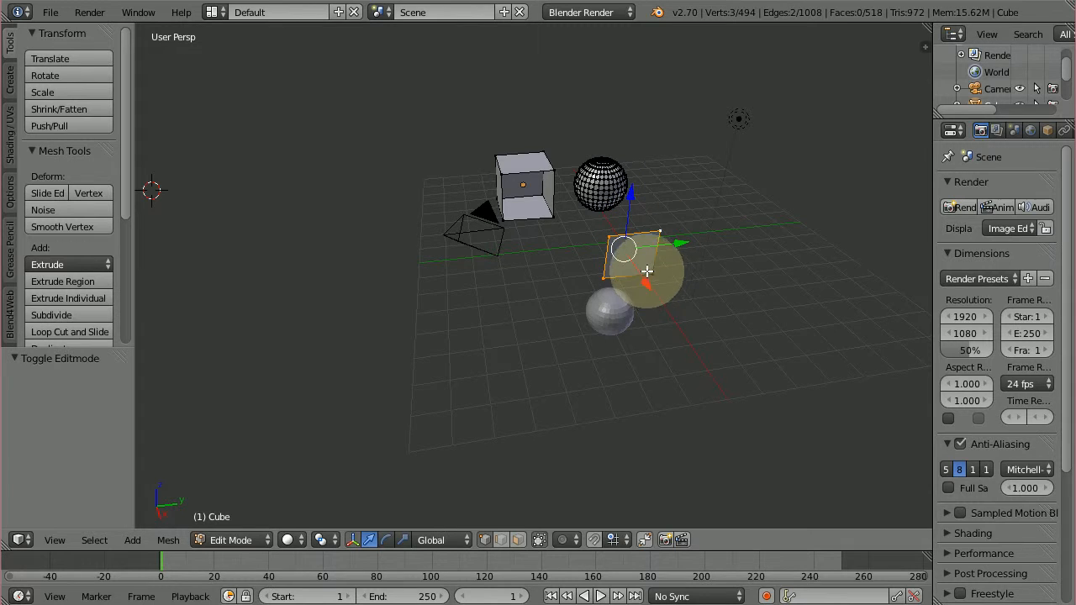
right_click(649, 276, "shift")
key("g")
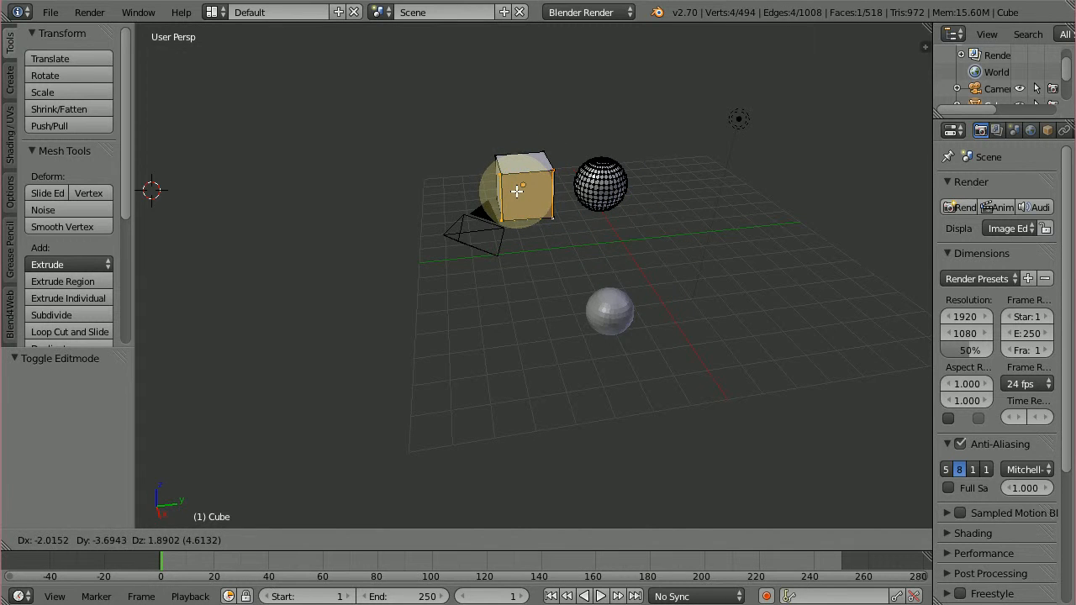
left_click(516, 191)
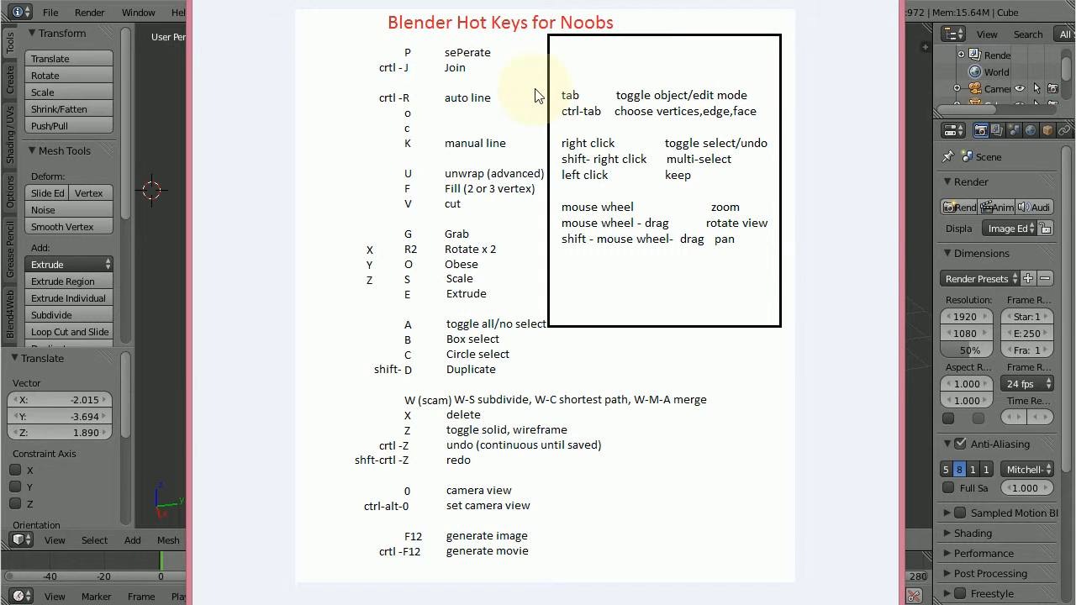
Step: Return to Object Mode and move the joined object by about X 0.057, Y 0.092, Z -0.056
left_click(916, 224)
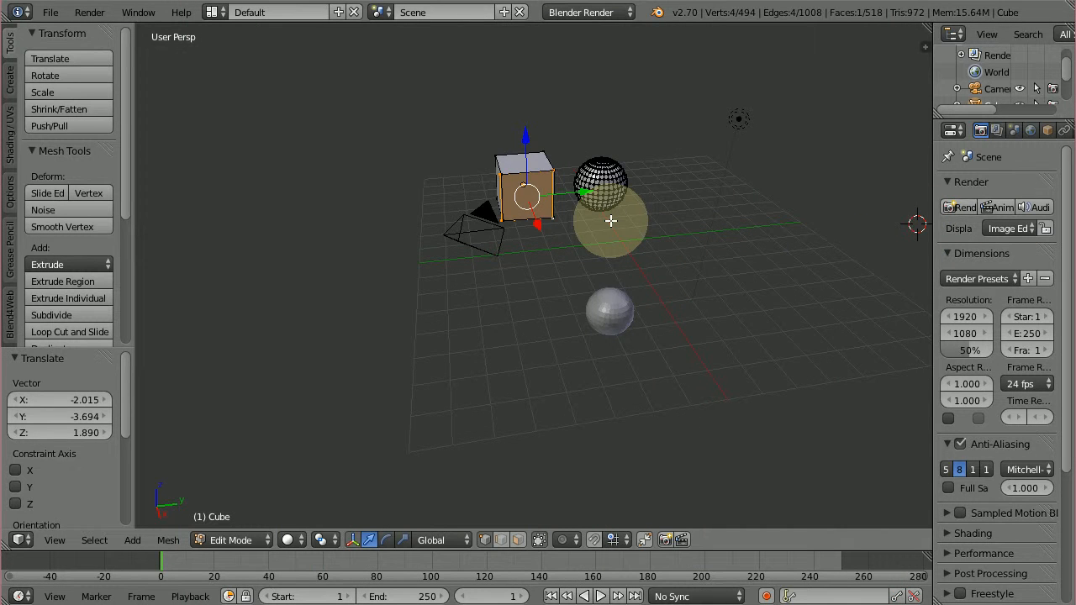
key("Tab")
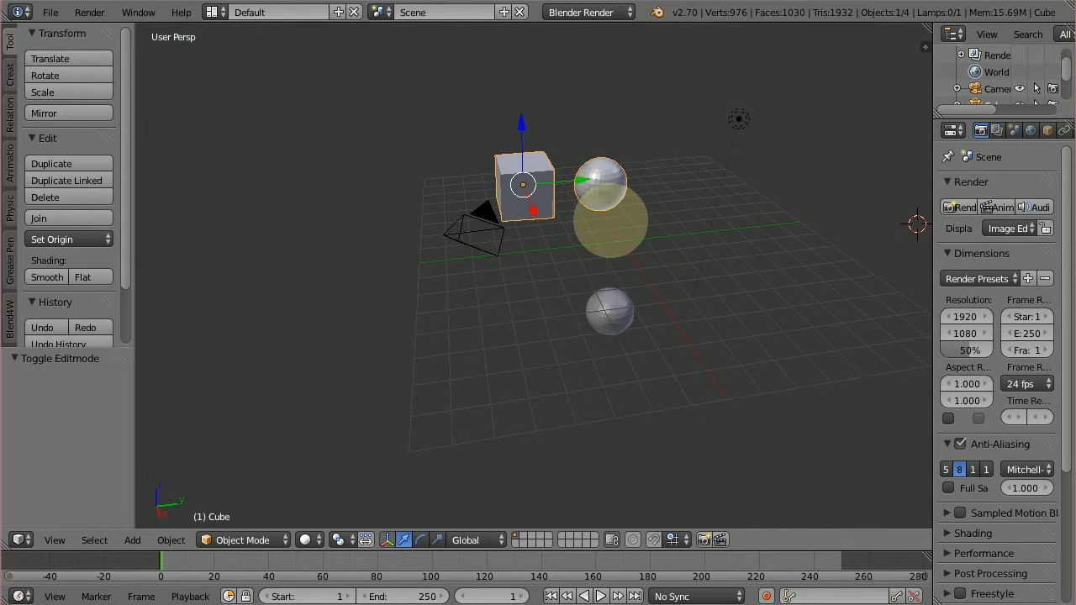
left_click_drag(536, 185, 539, 187)
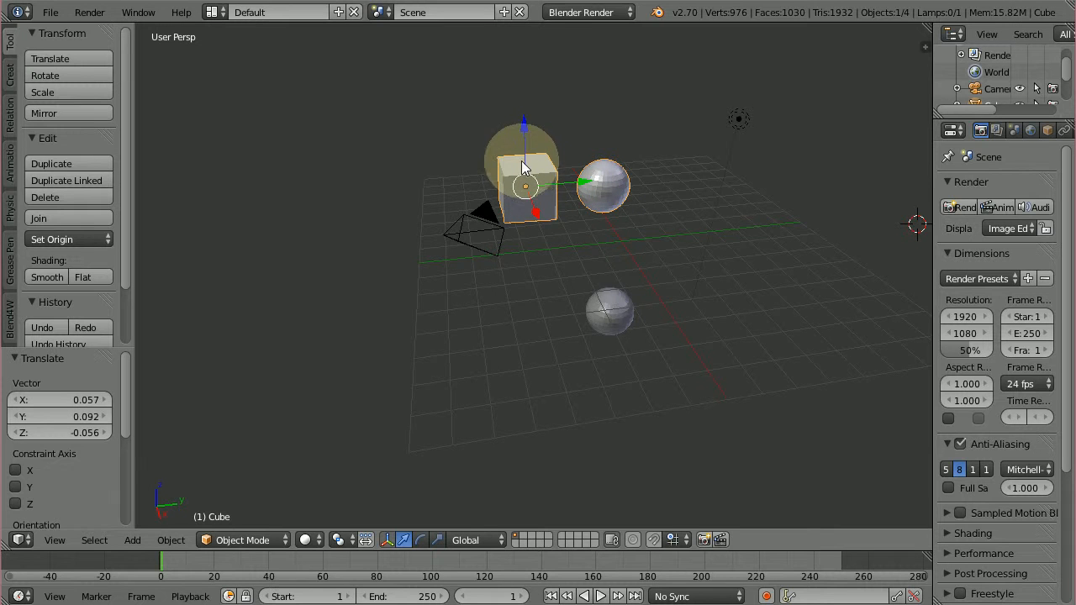
Step: Enter Edit Mode and add a single vertical loop cut around the cube
left_click(264, 540)
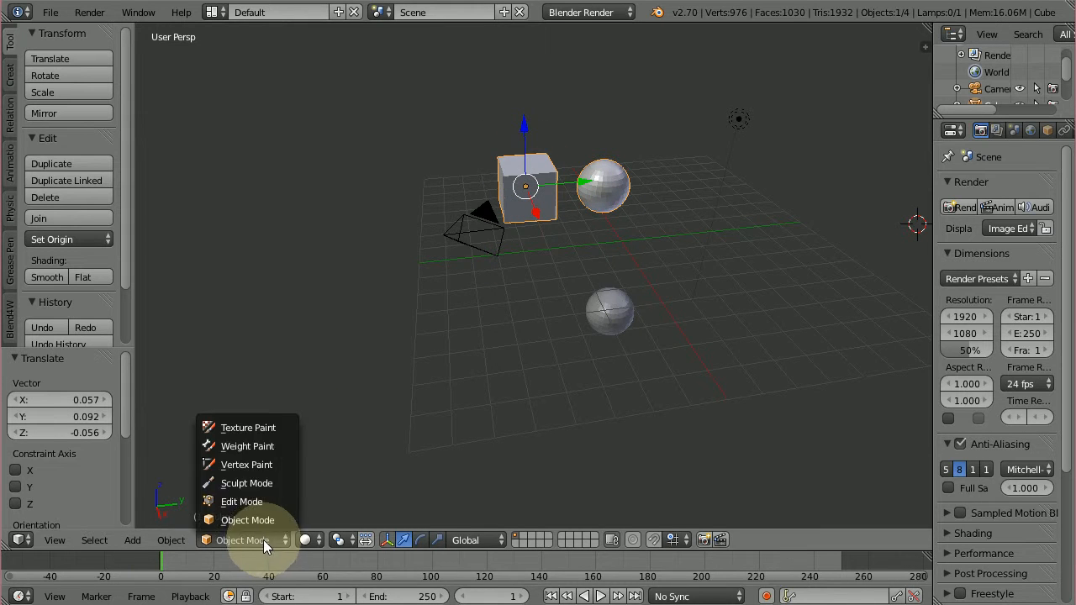
left_click(264, 501)
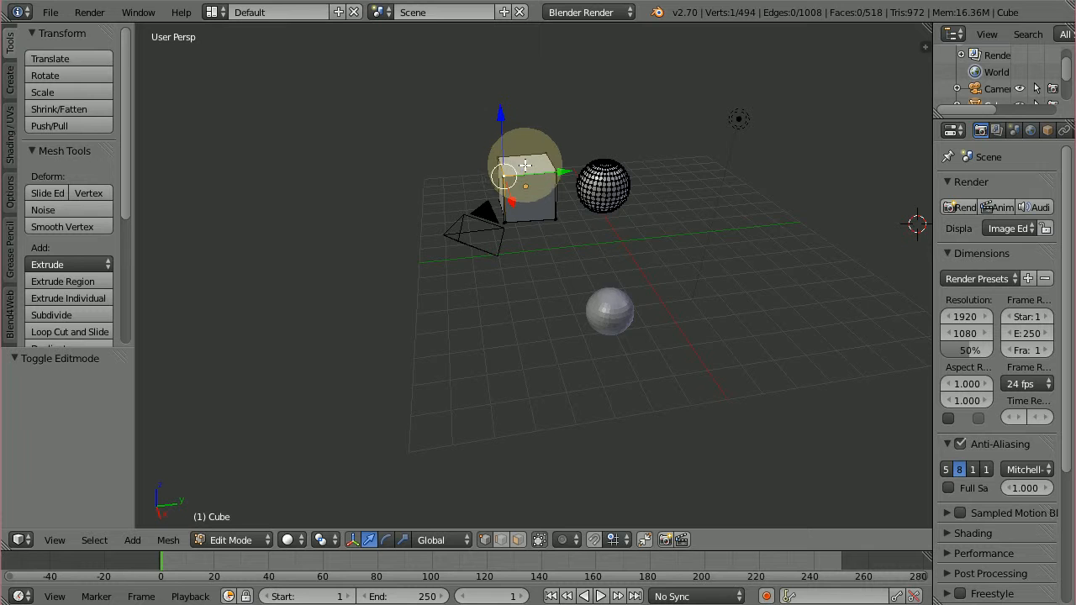
key("ctrl+r")
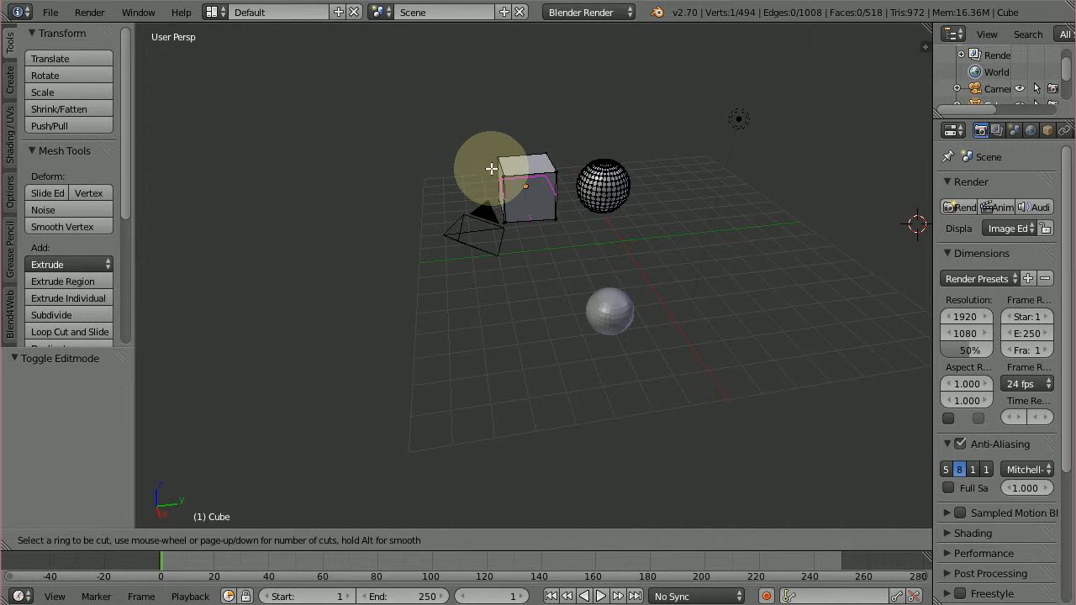
left_click(548, 167)
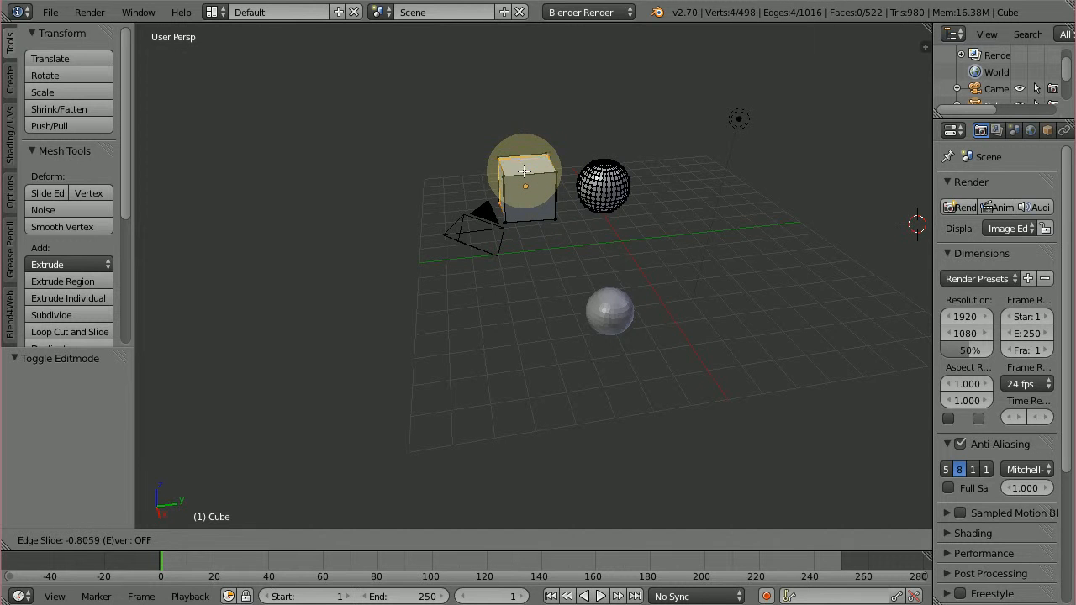
Step: Knife a horizontal cut across the cube's side face, crossing the vertical loop cut at about mid-height
middle_click_drag(518, 243, 448, 162)
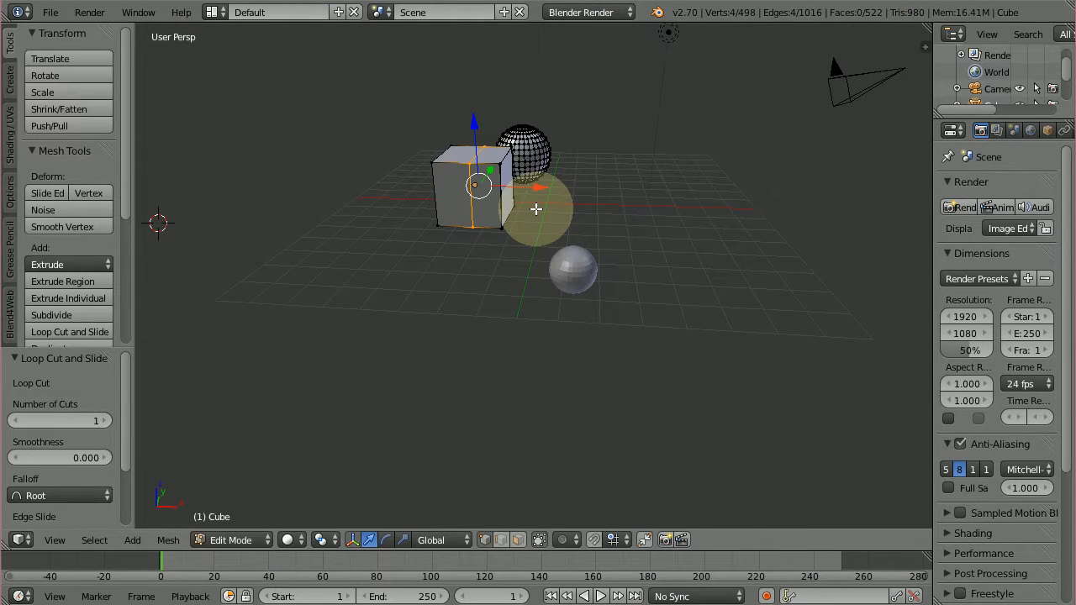
key("k")
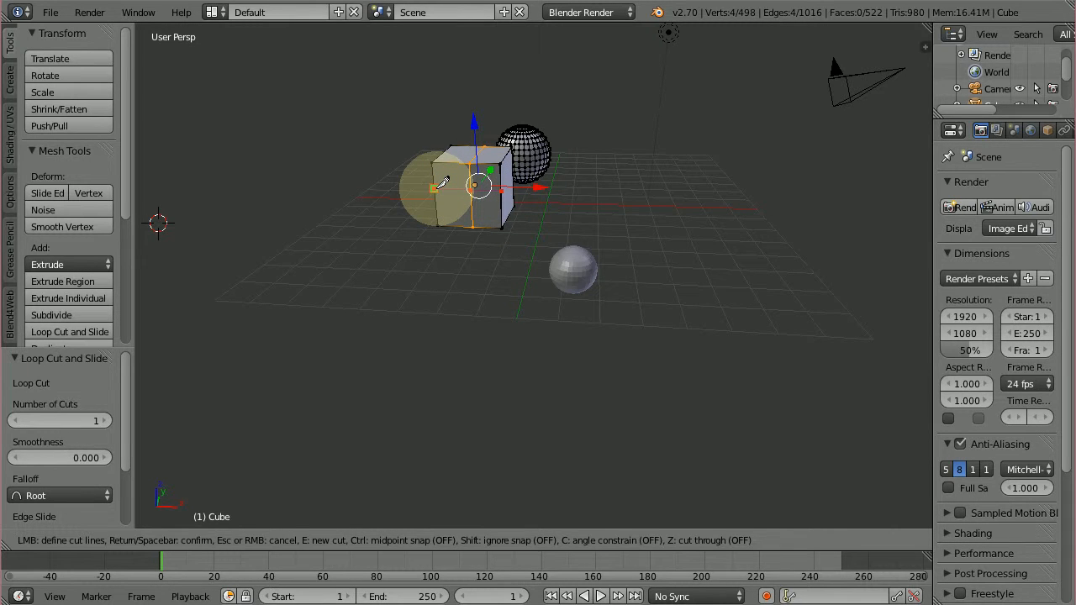
key("Return")
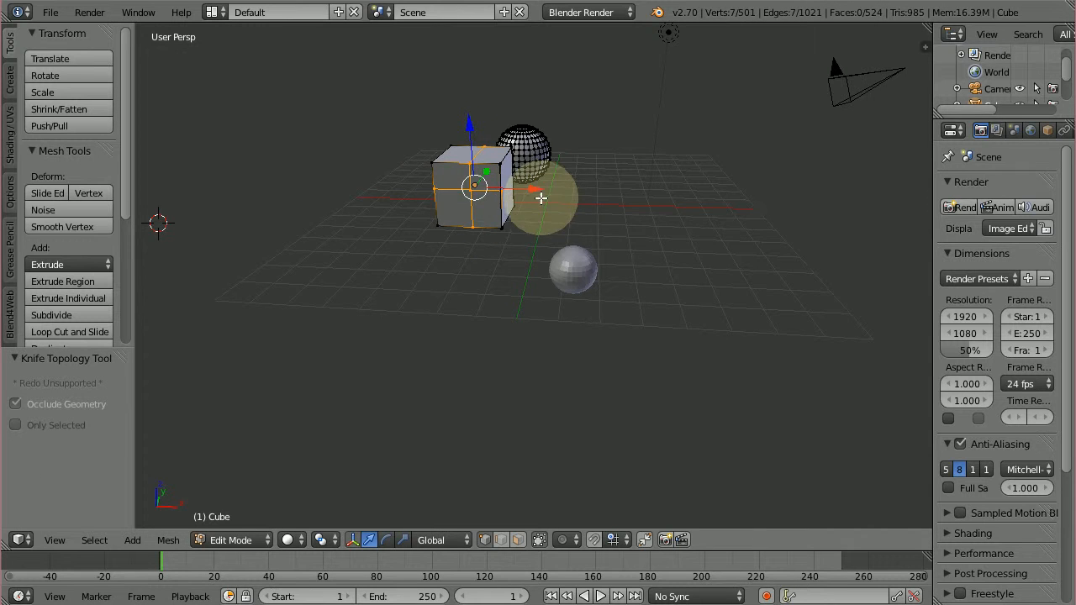
Step: Add a single horizontal loop cut across the cube's side face, between the knife cut and the bottom edge
middle_click_drag(544, 197, 583, 180)
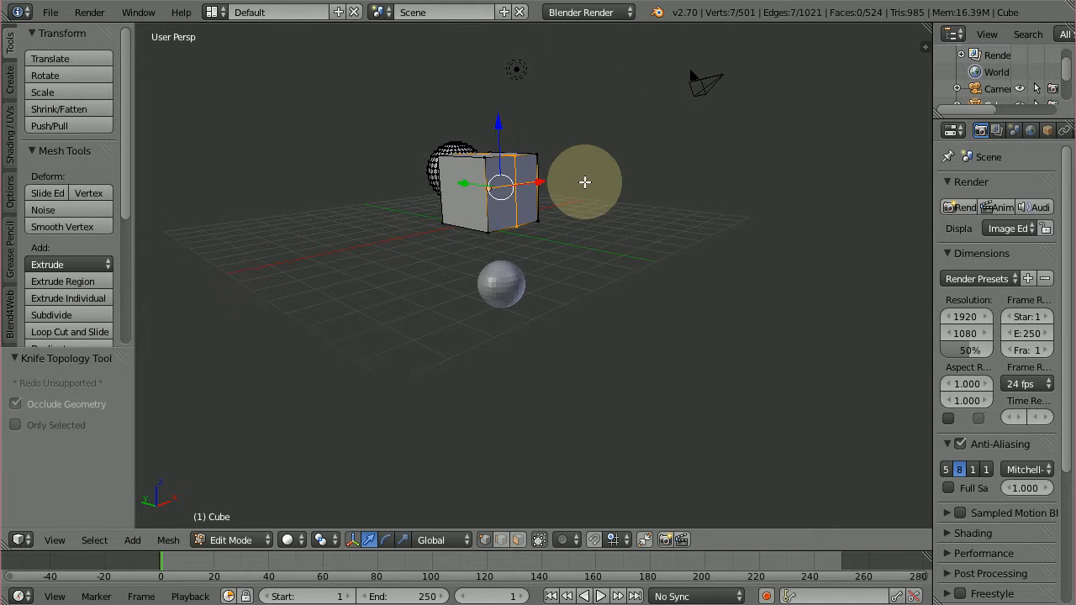
key("ctrl+r")
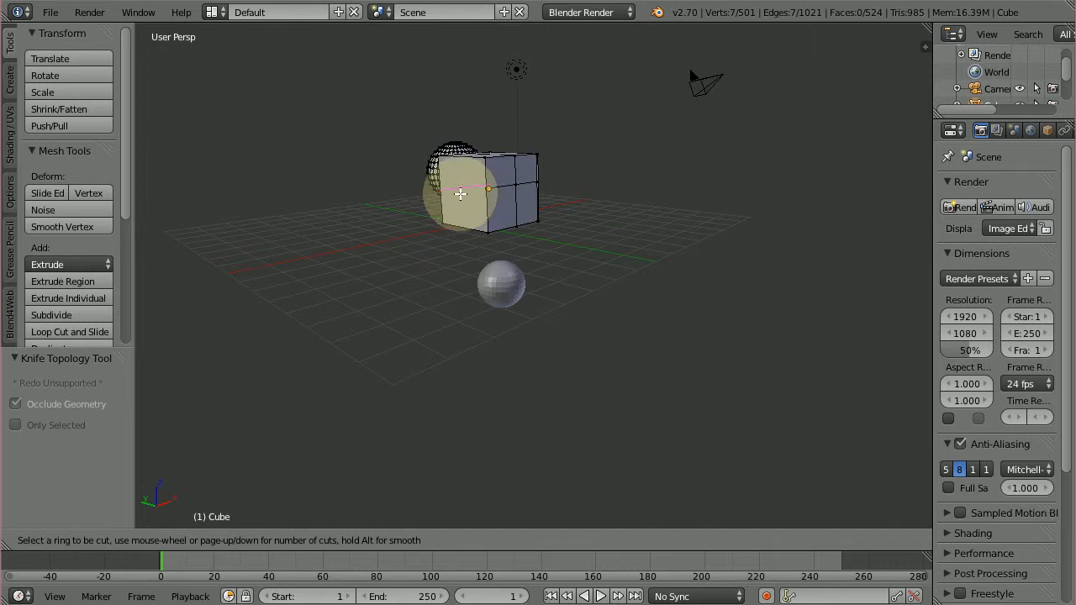
left_click(526, 203)
left_click(523, 201)
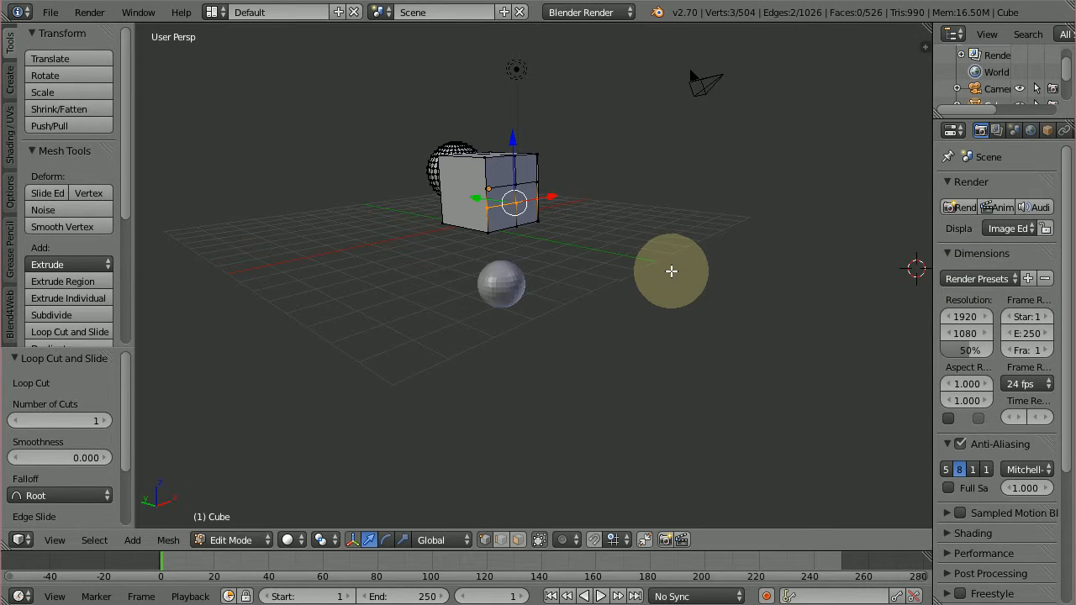
Step: Select the entire mesh and bring up the UV Mapping options without applying any of them
key("a")
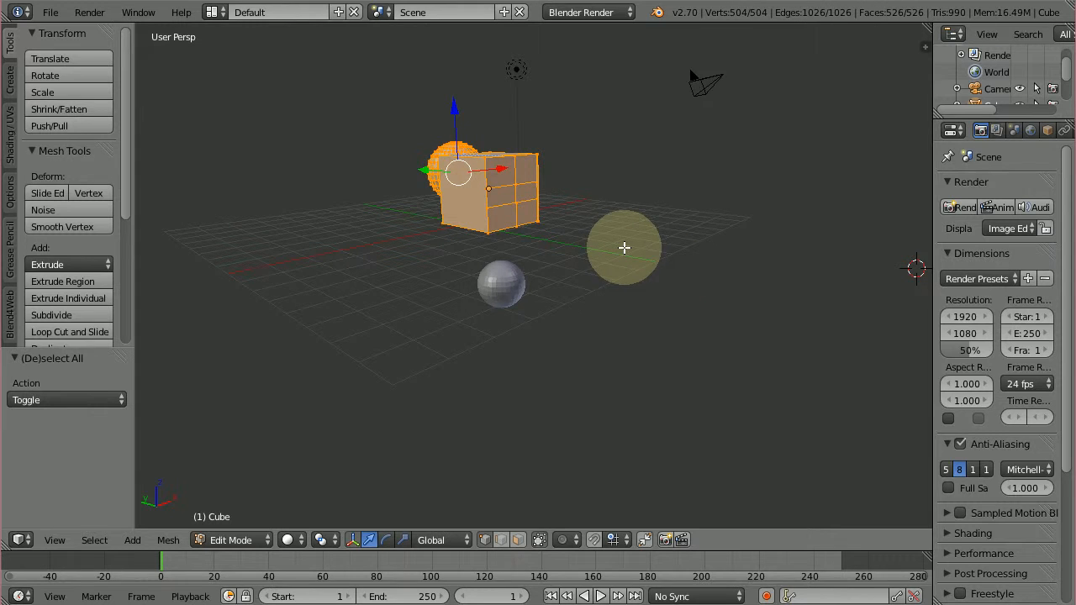
key("u")
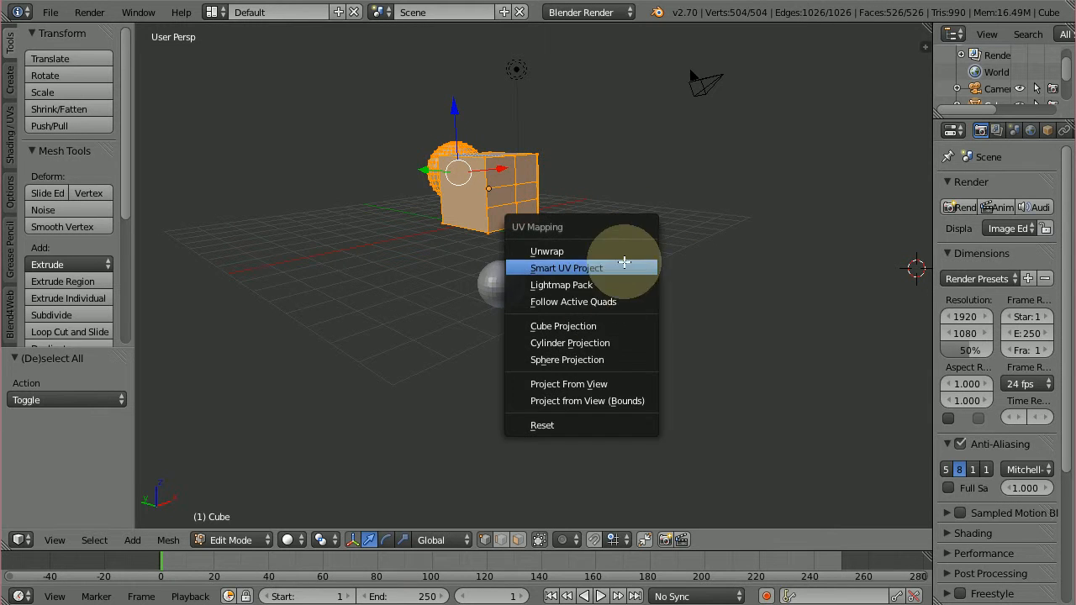
key("Escape")
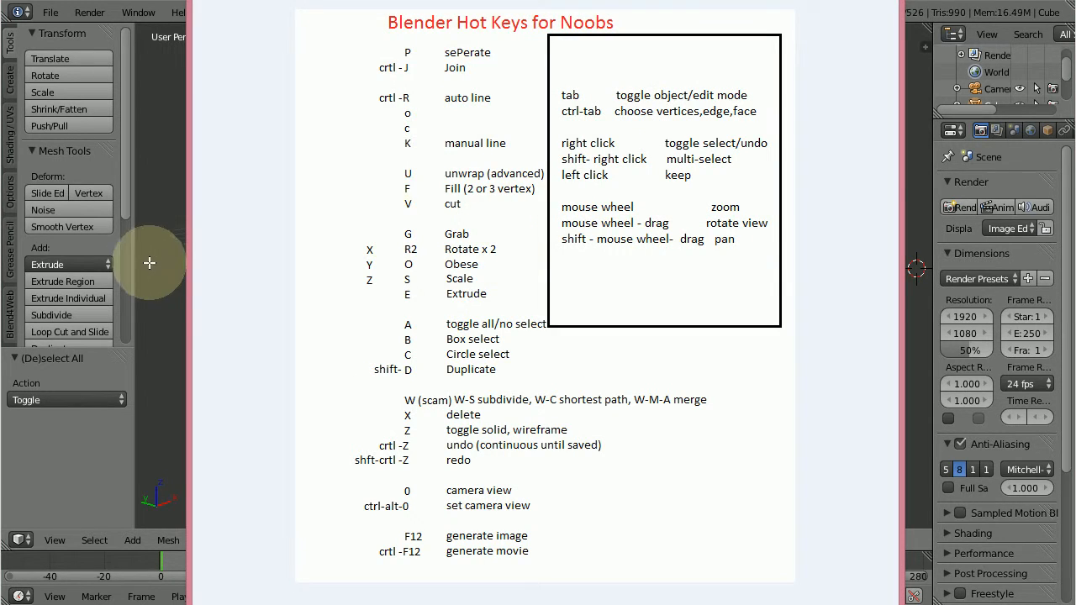
Step: Select the four corner vertices of the cube's undivided side face and try to move them
left_click(154, 256)
right_click(533, 218)
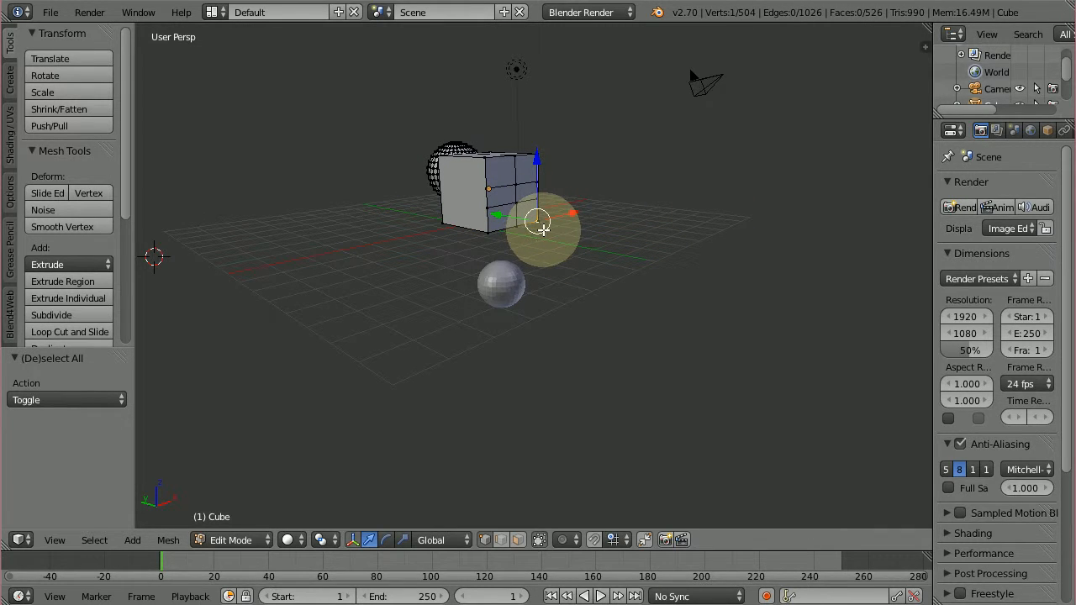
mouse_move(543, 229)
middle_mouse_down()
mouse_move(630, 177)
mouse_move(468, 255)
mouse_move(399, 211)
mouse_move(544, 212)
middle_mouse_up()
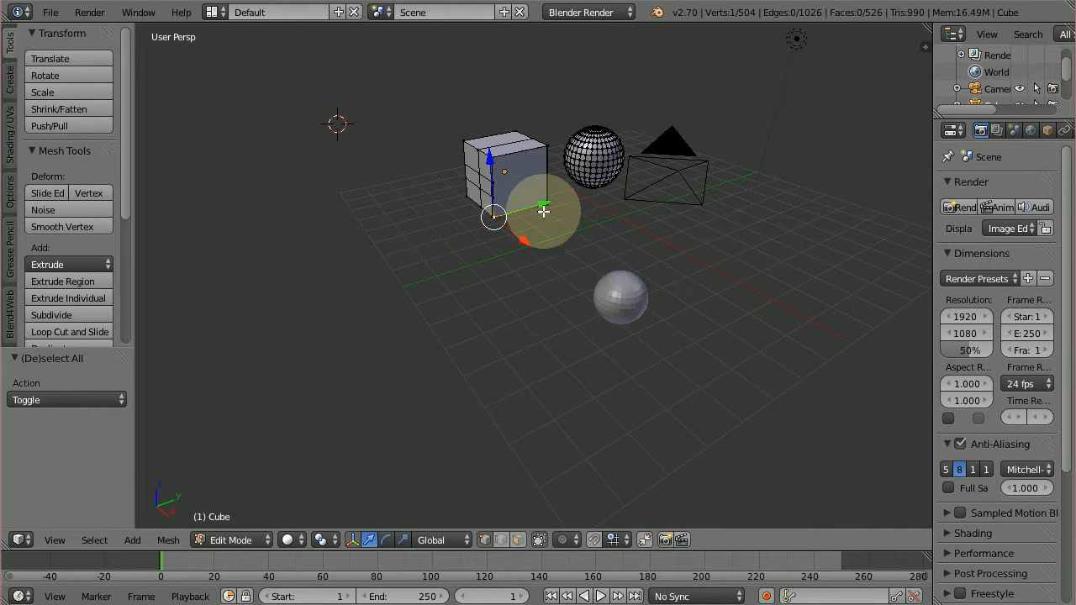
right_click(548, 148)
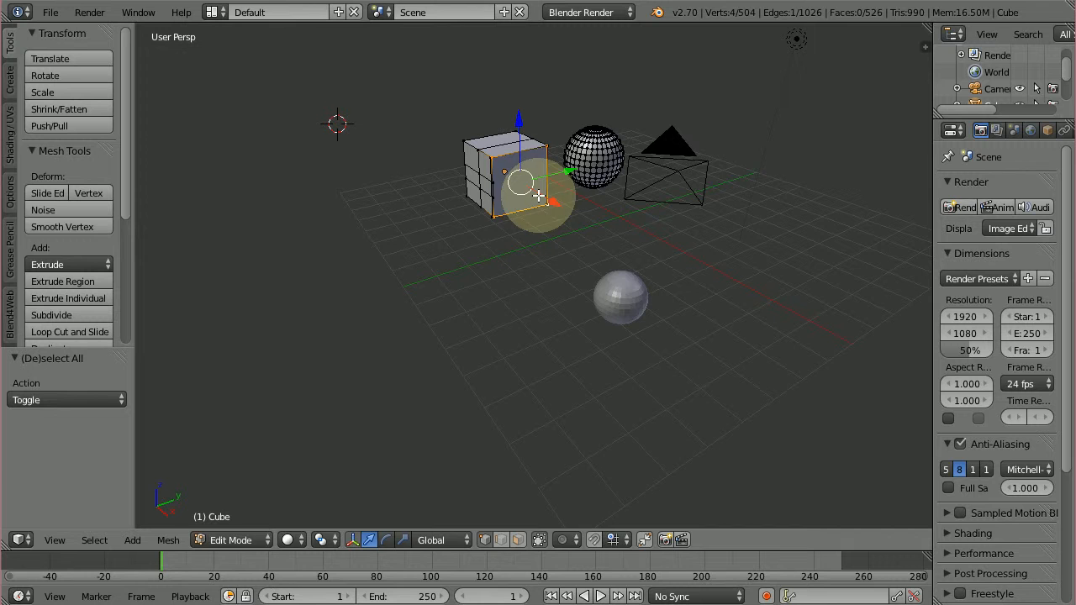
key("g")
right_click(624, 199)
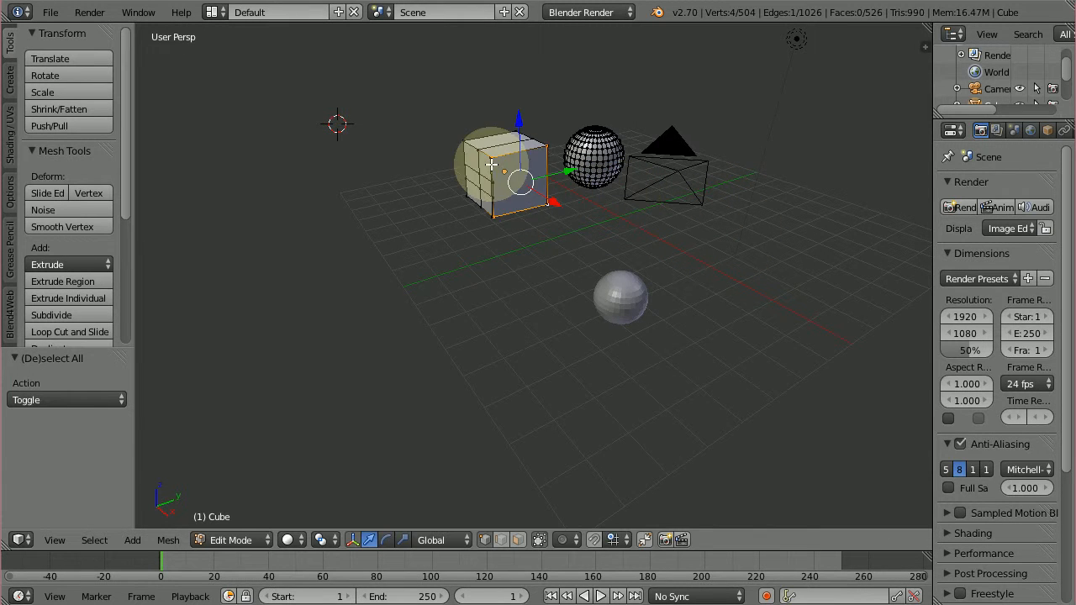
Step: In face selection, pull the undivided side face away from the cube, about 5.6 in X, 6.5 in Y and -2 in Z
left_click(516, 539)
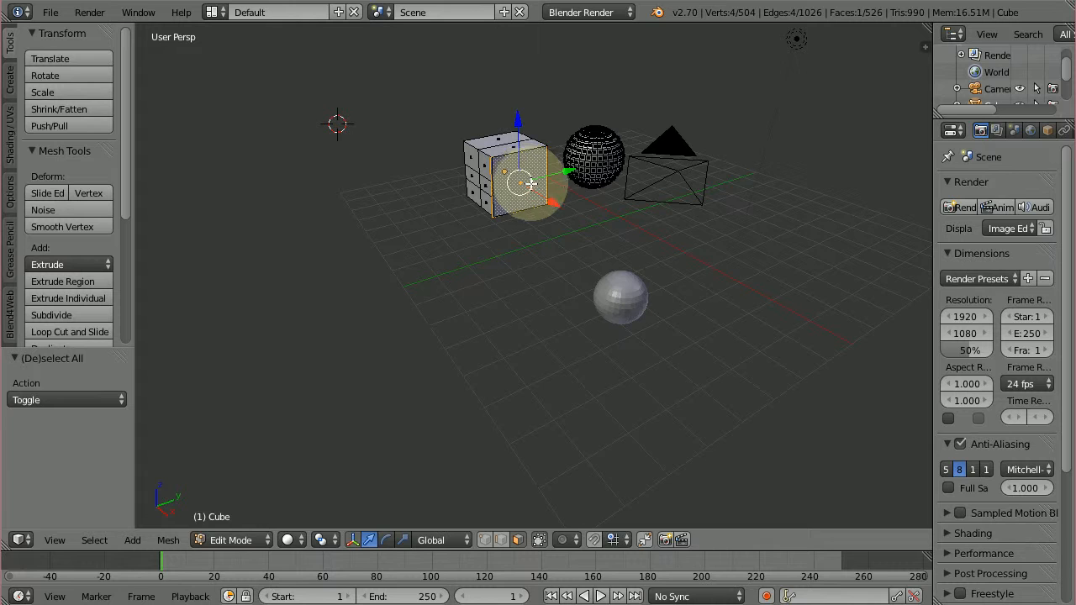
key("g")
left_click(787, 251)
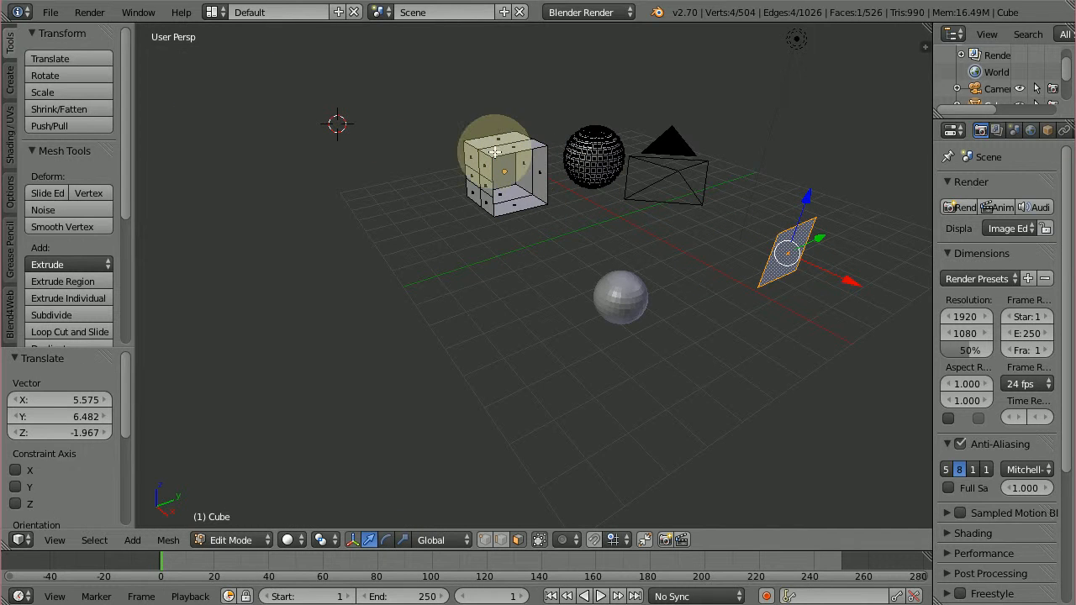
Step: In vertex selection, join two opposite corners of the cube's open side with an edge, and fill the upper triangle between three vertices
left_click(485, 540)
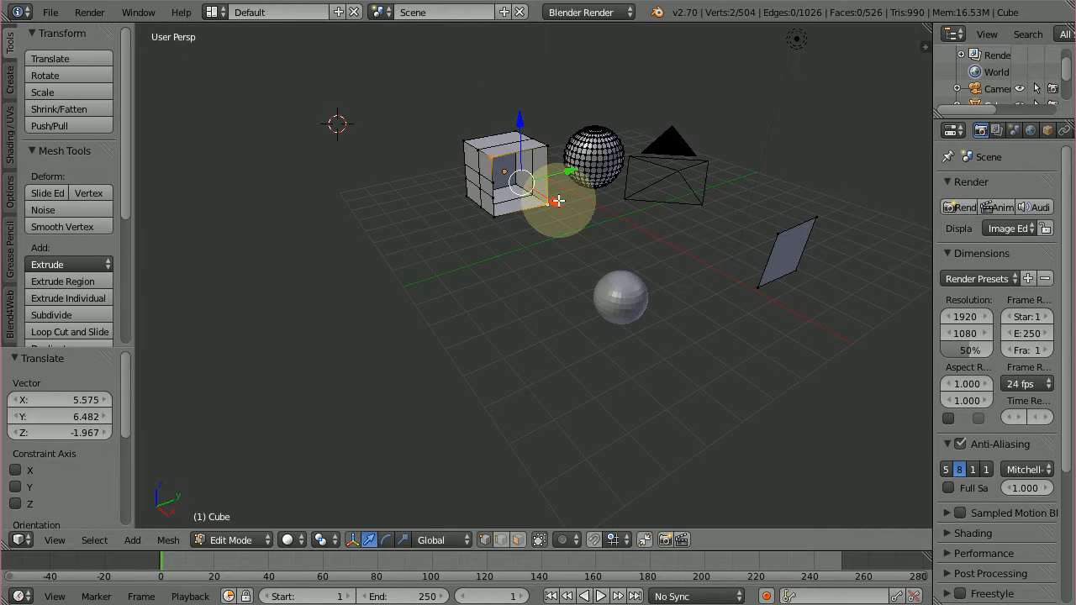
key("f")
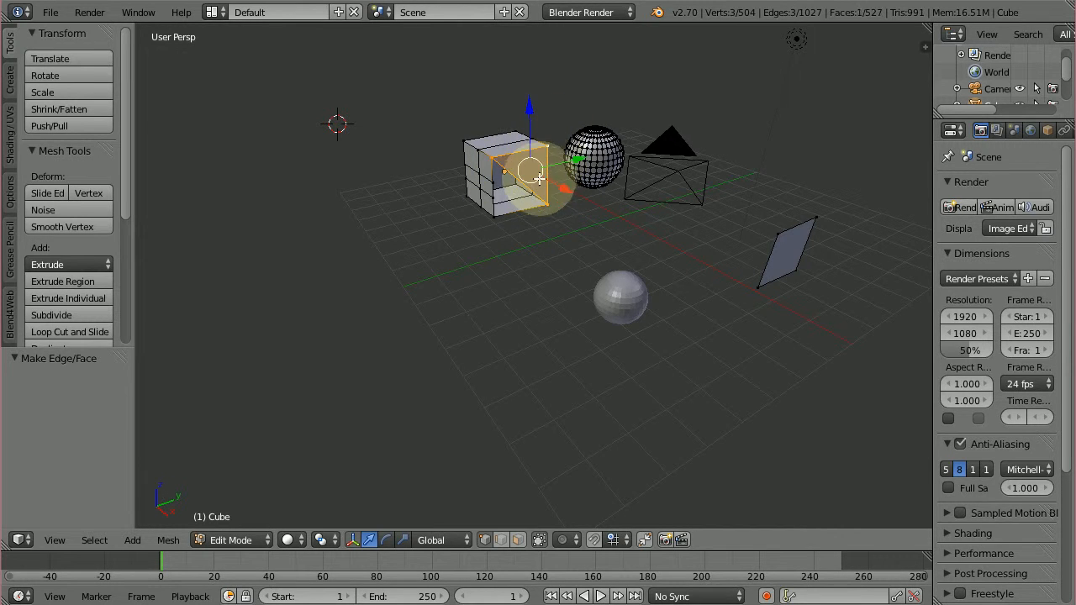
middle_click_drag(539, 178, 505, 155)
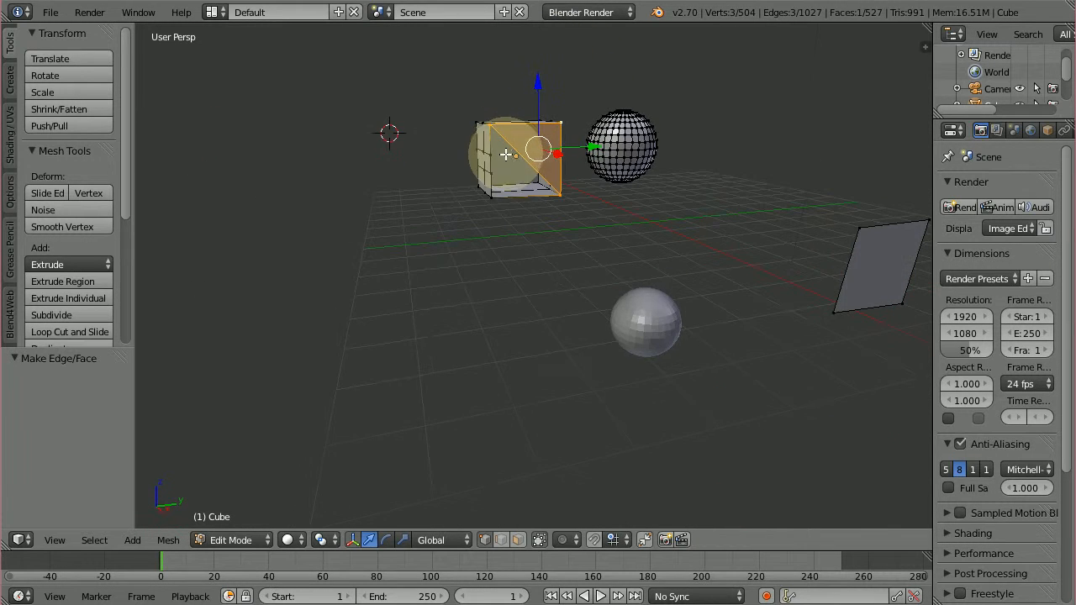
Step: Rip the middle edge across the cube's top face and pull it sideways to open a gap in the mesh
key("alt+Tab")
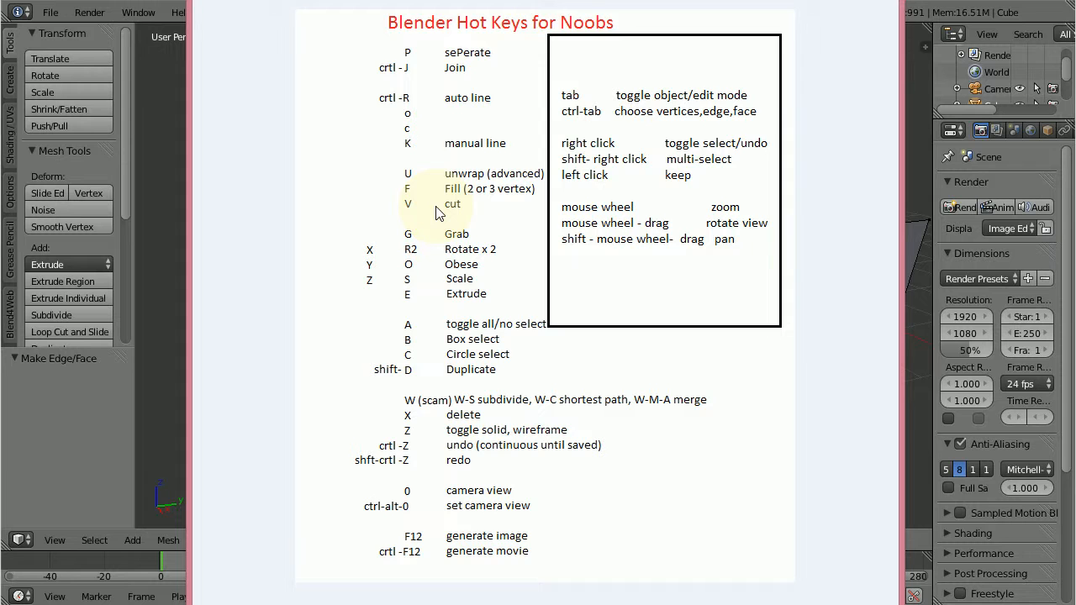
key("alt+Tab")
middle_click_drag(541, 192, 744, 354)
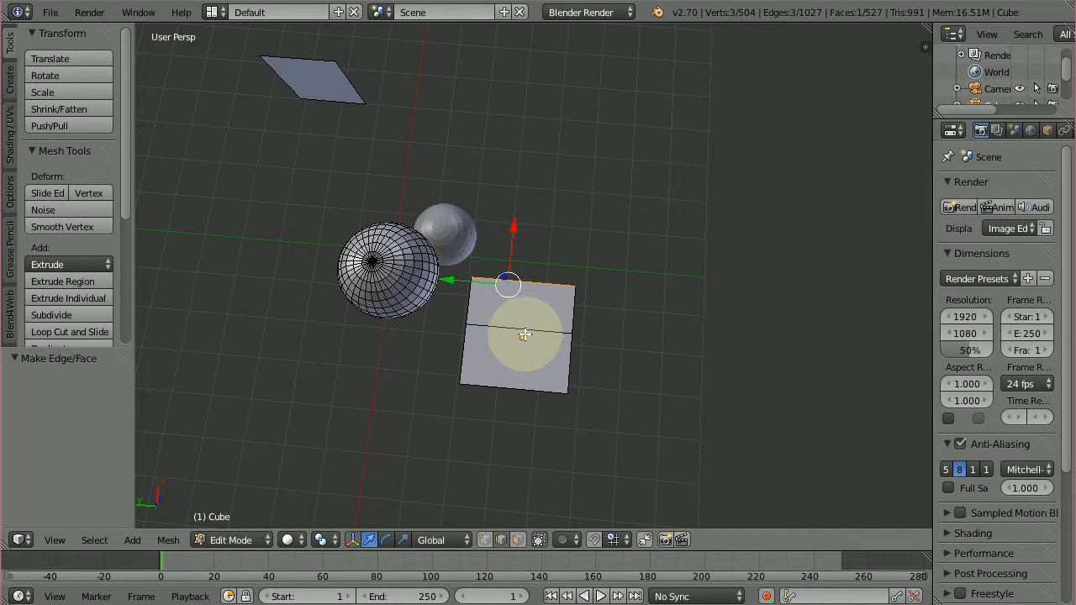
middle_click_drag(520, 326, 570, 364)
key("e")
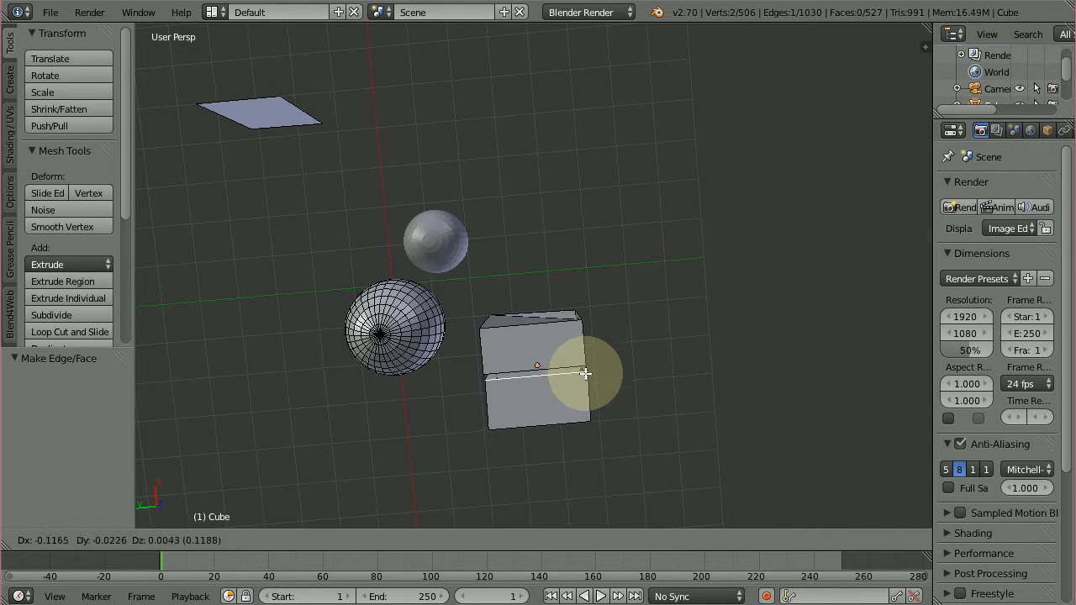
left_click(683, 350)
middle_click_drag(683, 350, 611, 338)
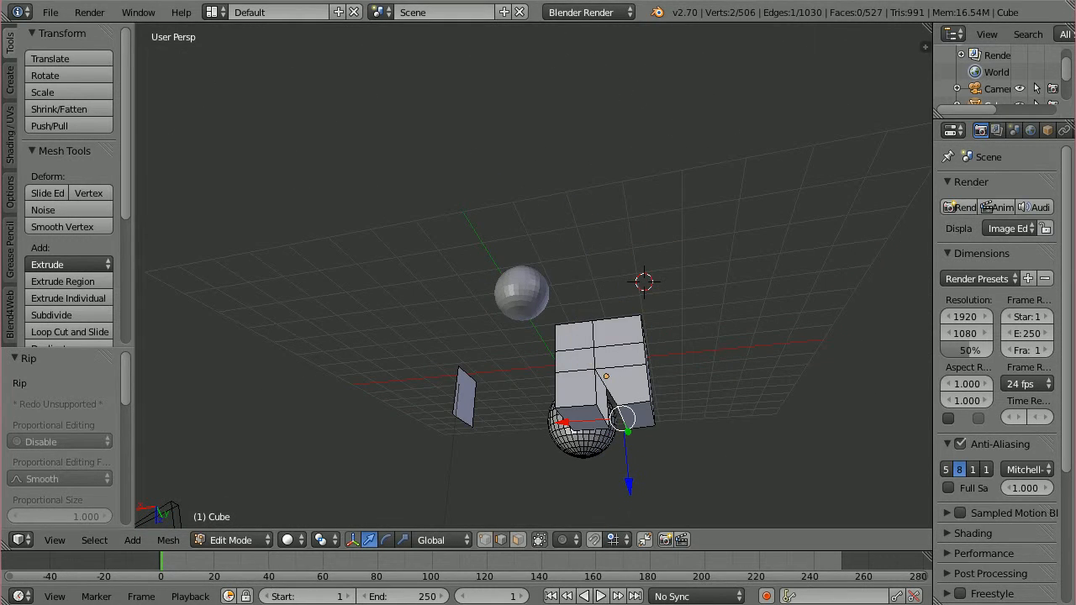
Step: Switch to Object Mode and move the separate sphere about -0.885 in X, -1.407 in Y and -2.441 in Z
key("alt+Tab")
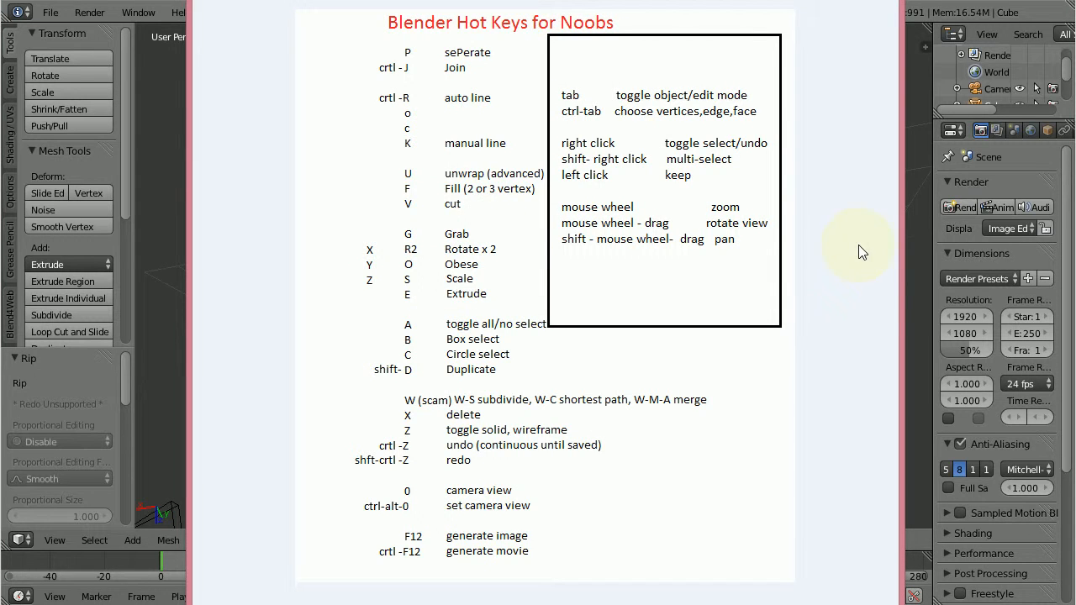
left_click(924, 255)
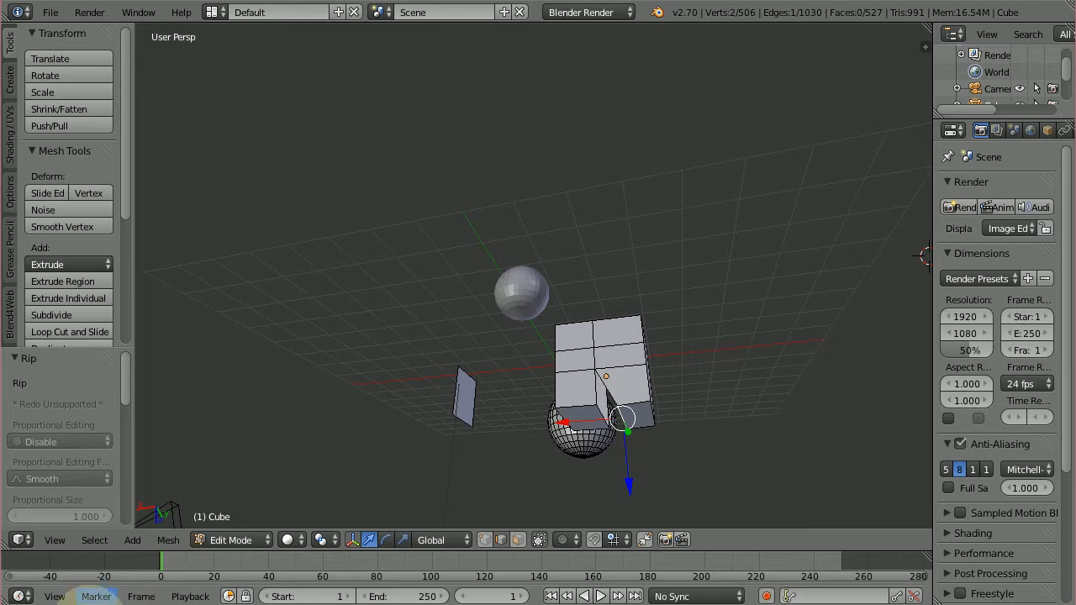
left_click(241, 541)
left_click(246, 520)
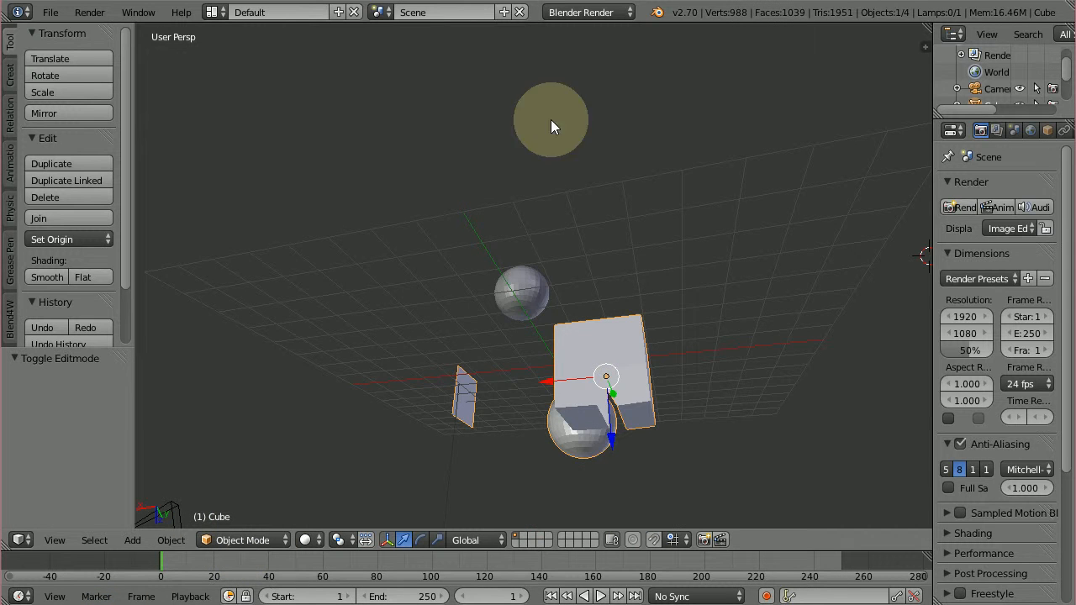
right_click(532, 314)
right_click_drag(539, 316, 557, 235)
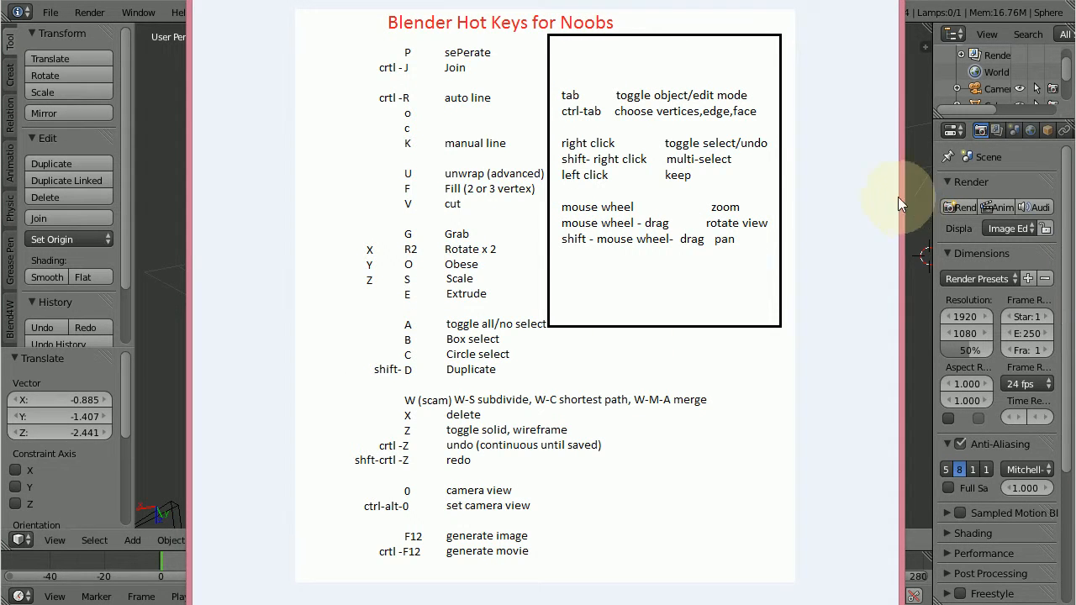
Step: Rotate the sphere freely in trackball mode by about 11.5° and 43.5°
key("r")
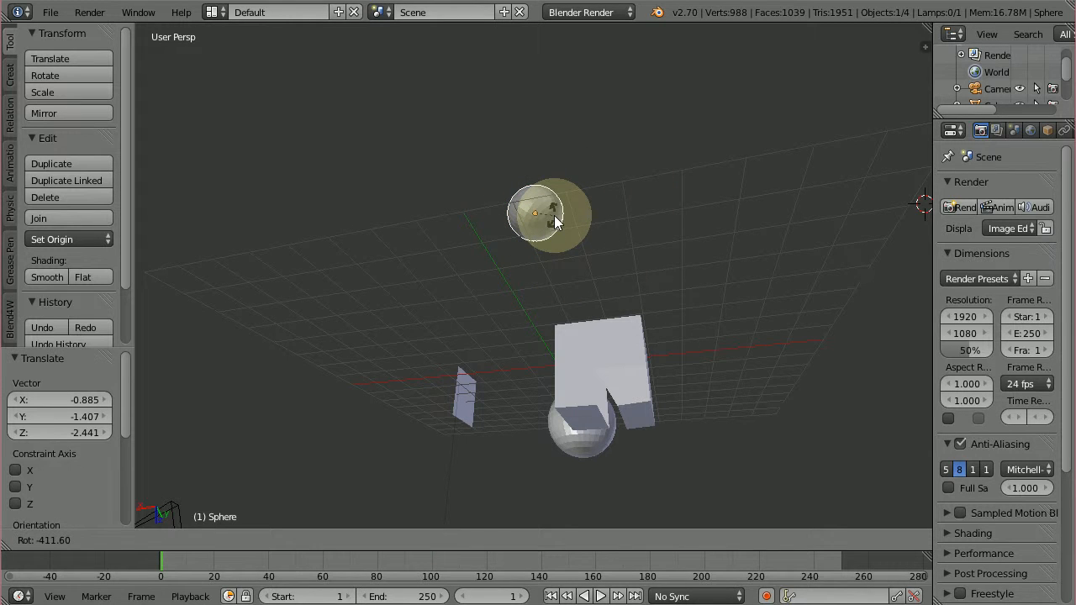
key("r")
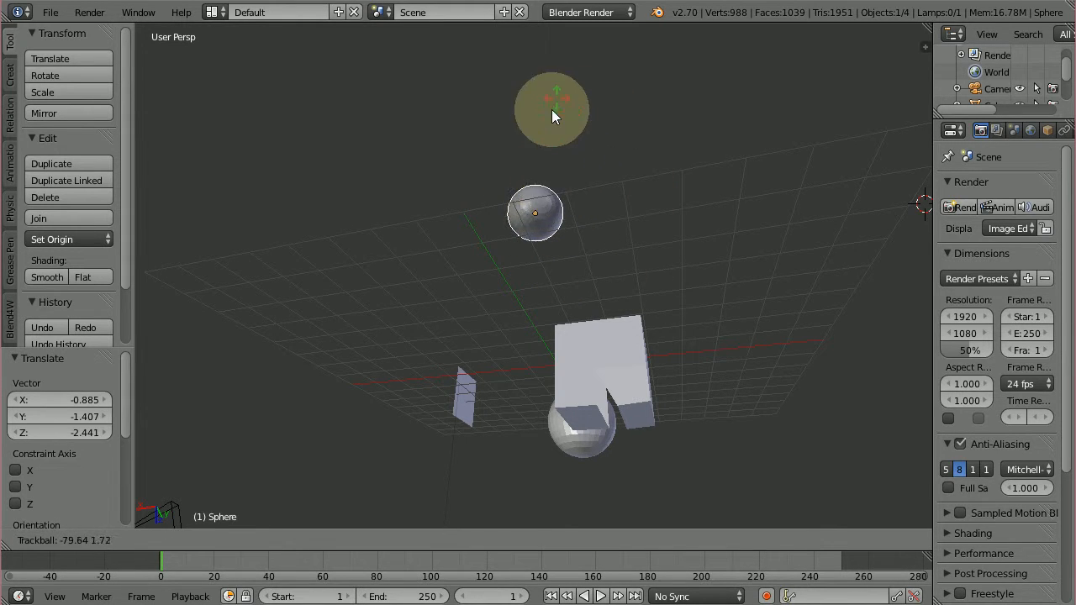
left_click(618, 231)
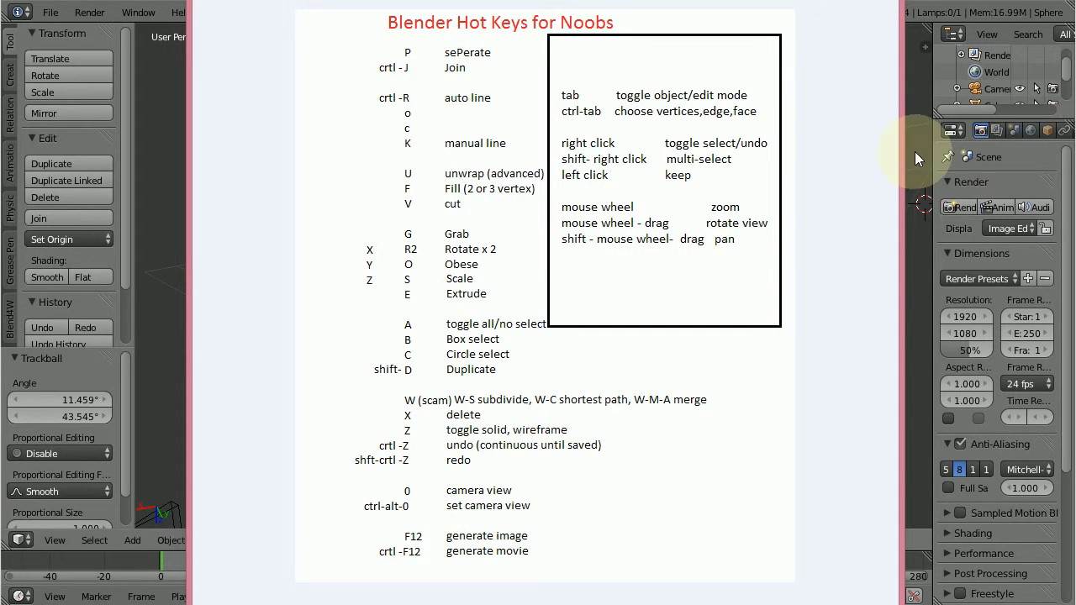
Step: Try constraining the sphere's move to each global axis, and place it about 0.76 along global Y
key("g")
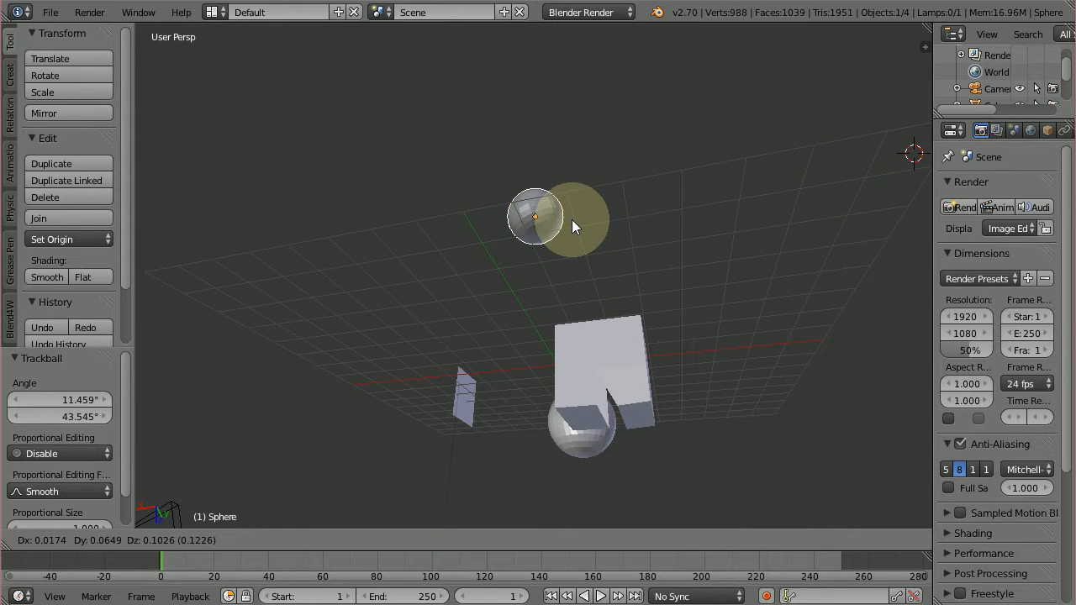
key("x")
key("y")
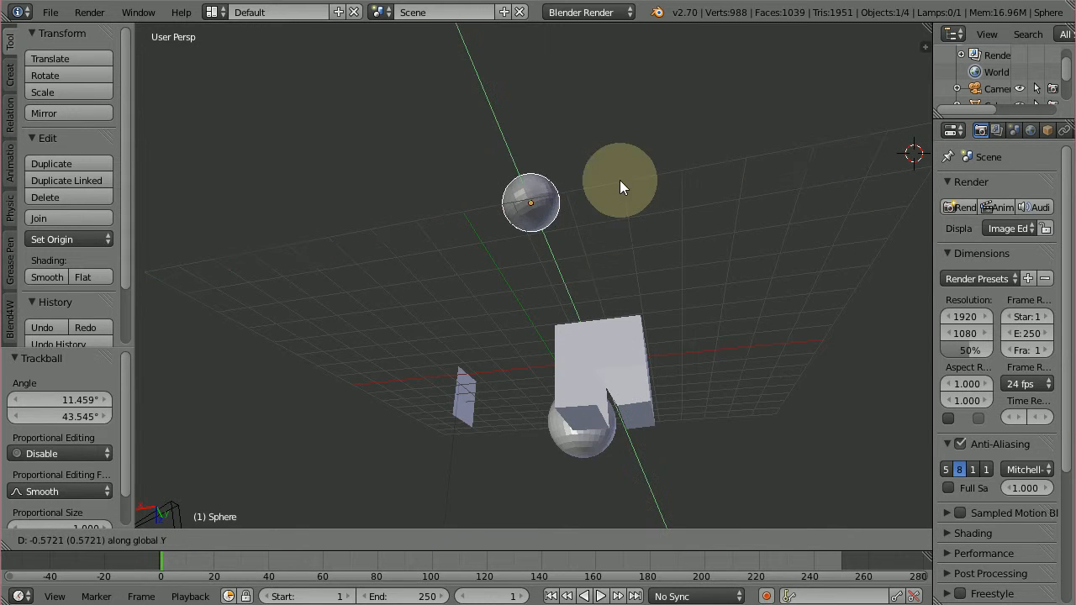
key("z")
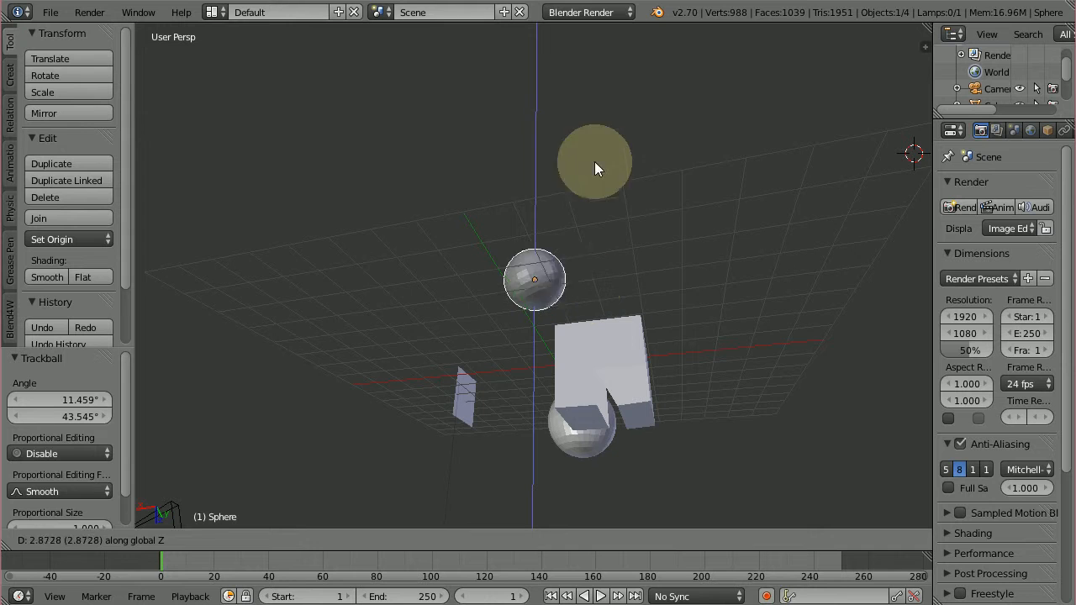
key("x")
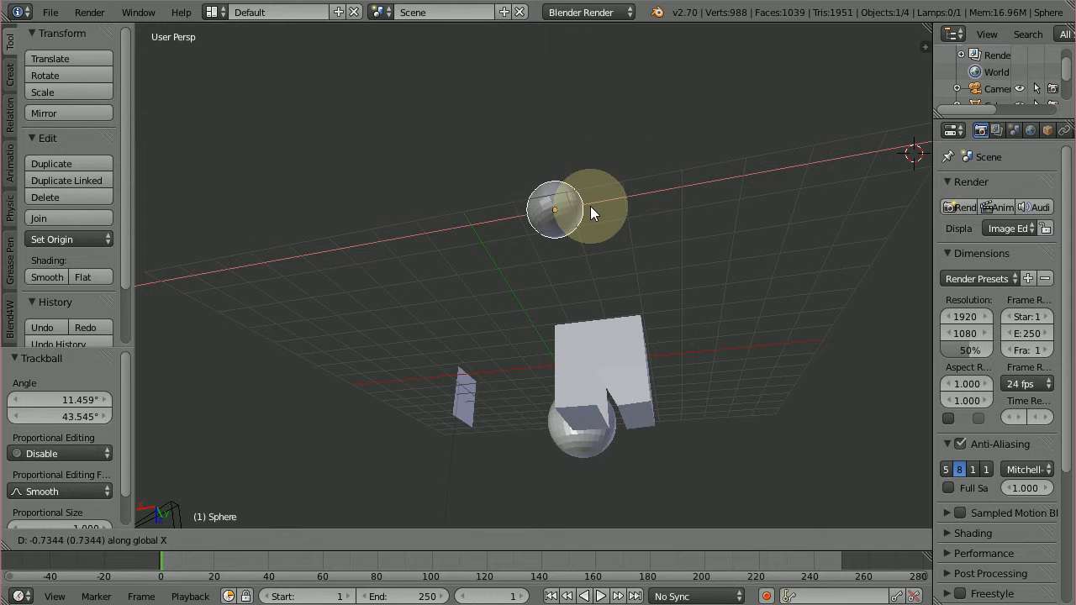
key("y")
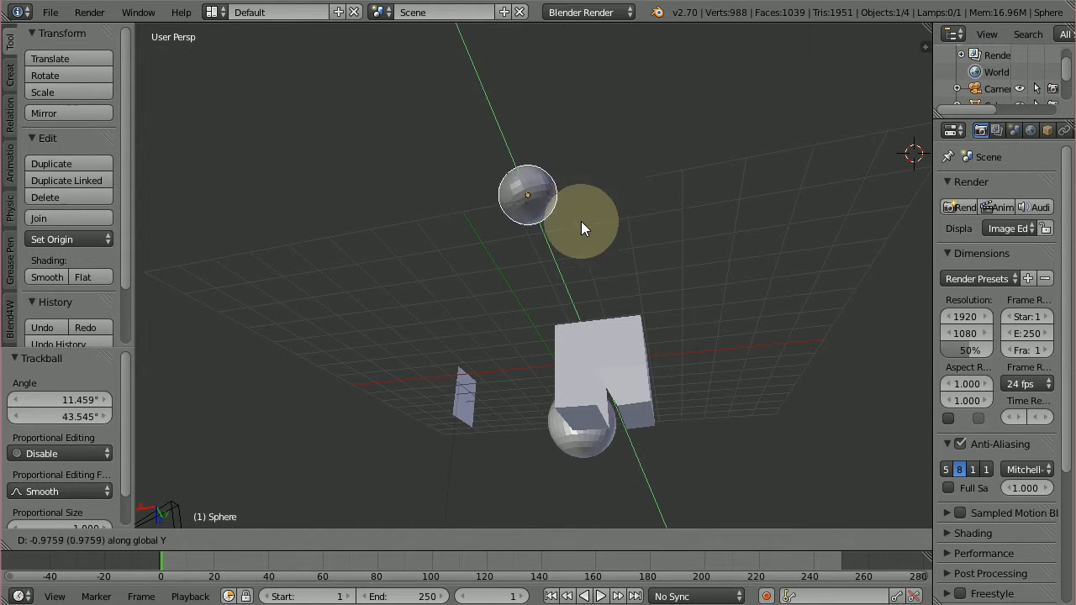
left_click(581, 227)
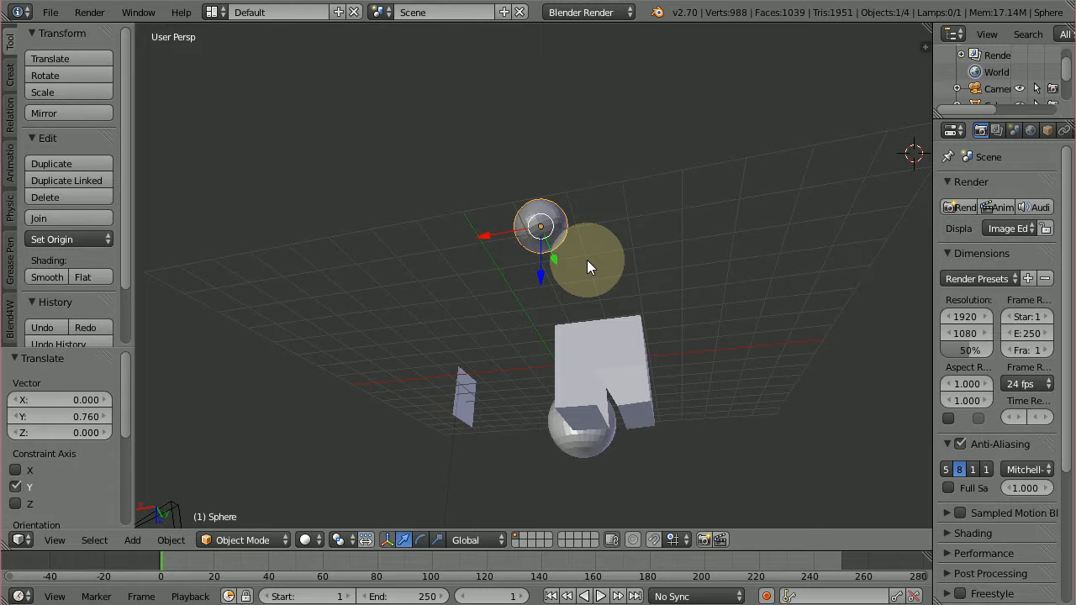
Step: Try rotating the sphere constrained to the global X, Y and Z axes in turn
key("r")
key("x")
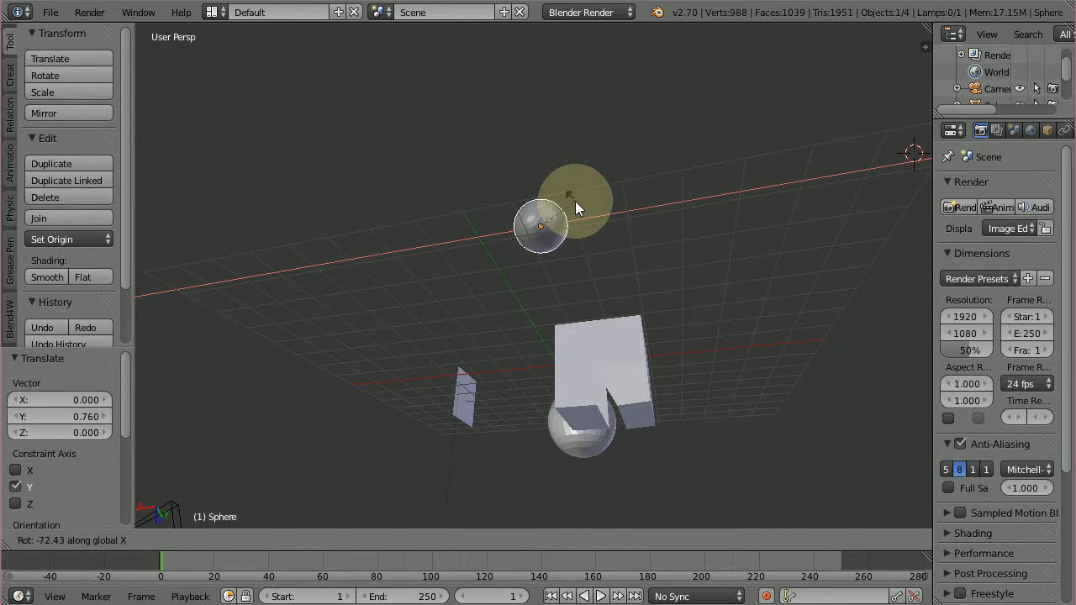
key("y")
key("z")
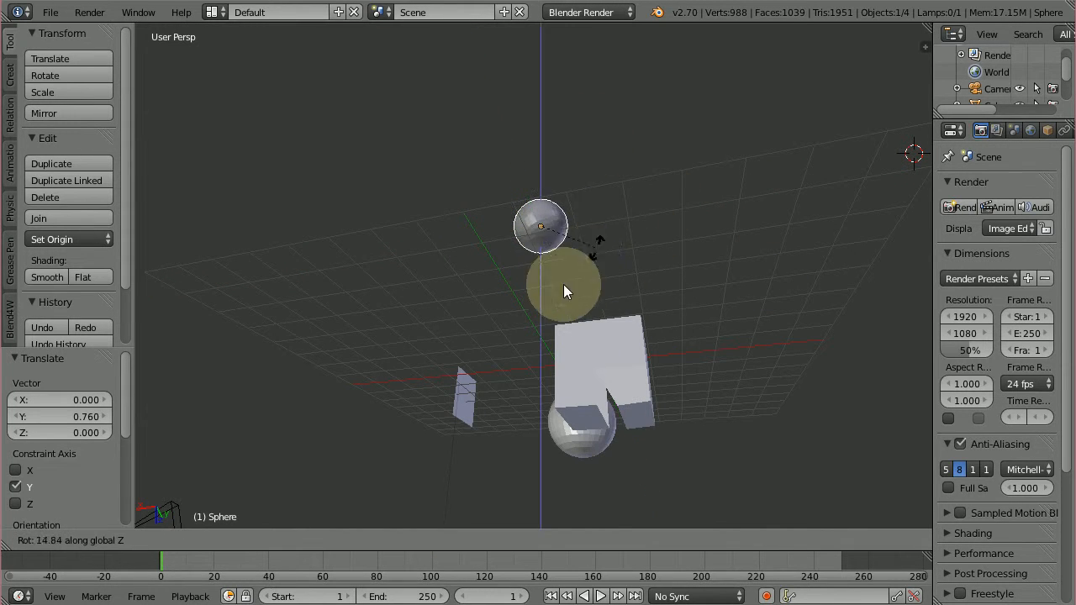
Step: Scale the sphere by about 1.976 along global Y, and enlarge it uniformly by about 1.56
key("s")
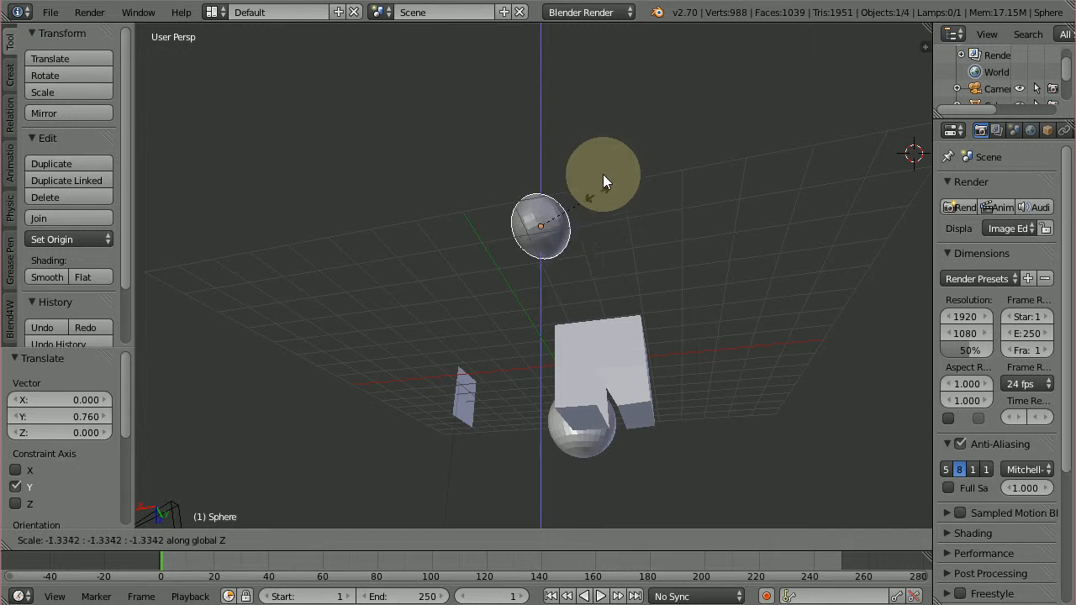
key("z")
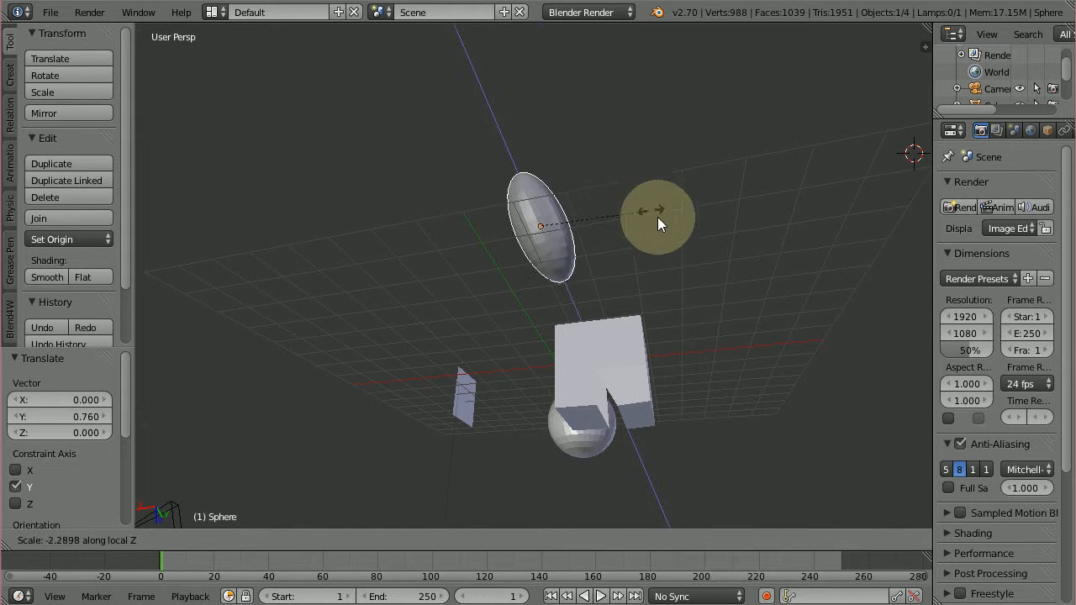
key("z")
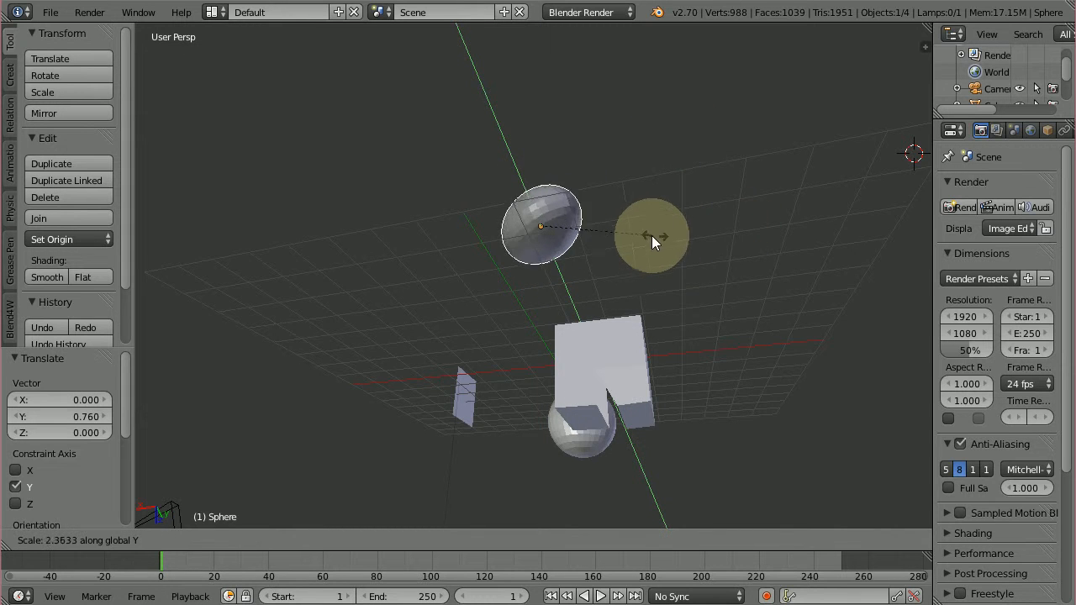
left_click(637, 233)
key("s")
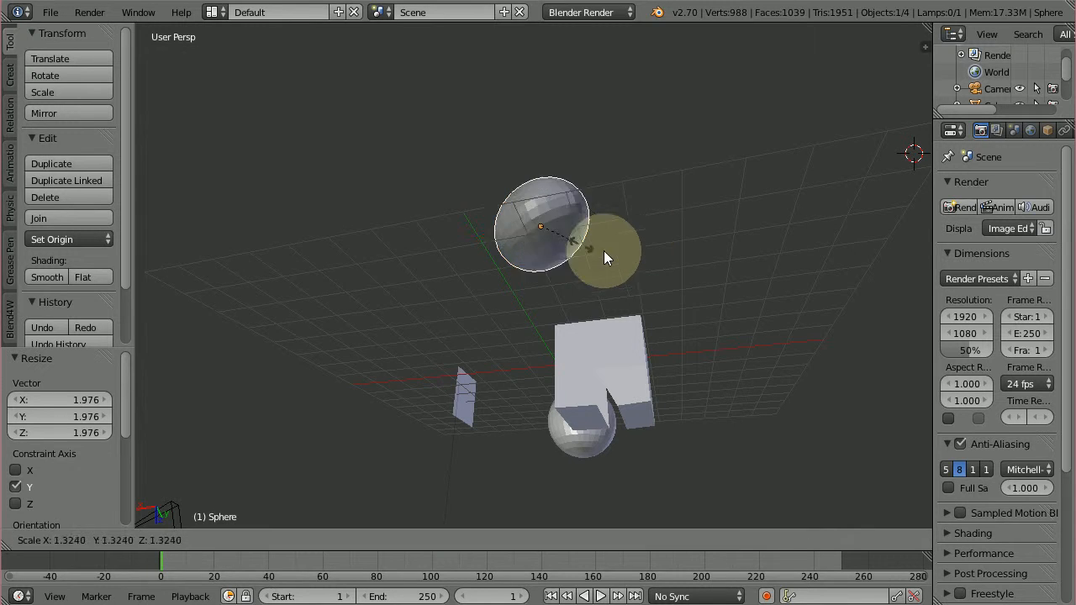
left_click(589, 248)
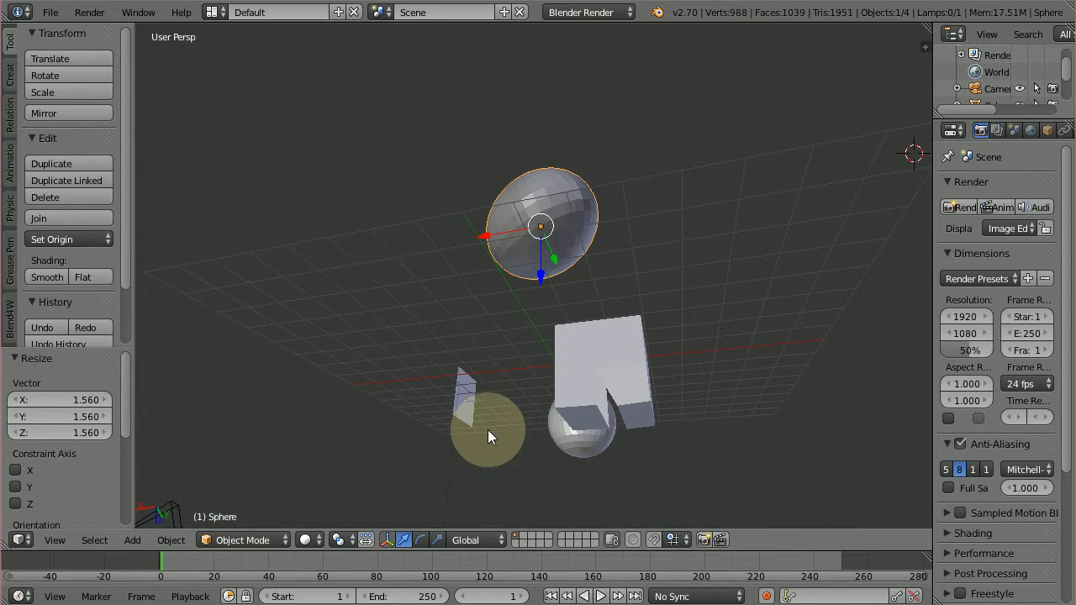
Step: Enter Edit Mode on the notched cube object and select all four vertices of its detached square face
right_click(698, 370)
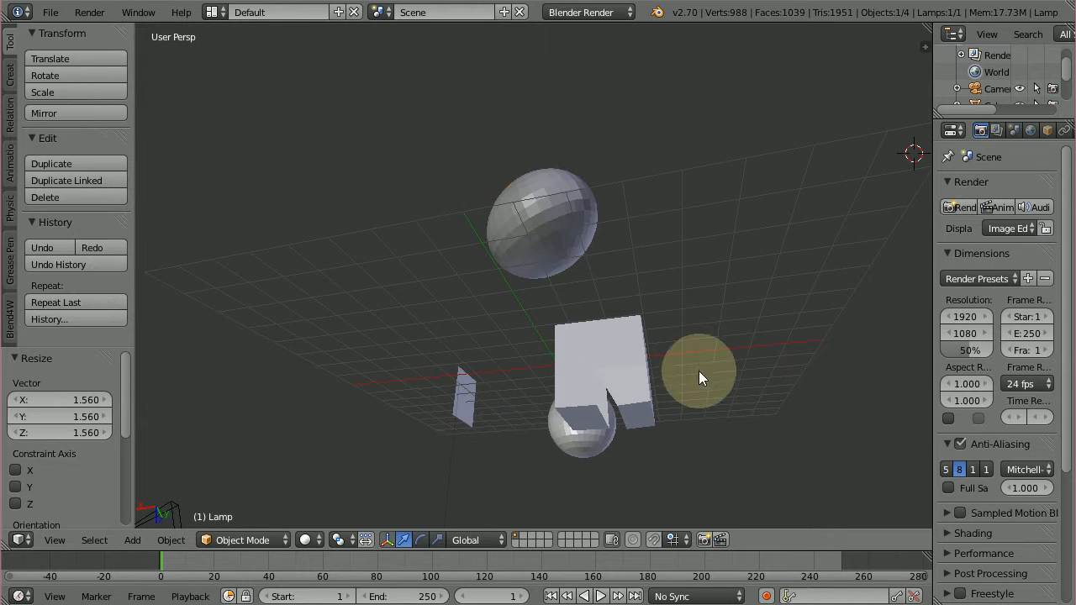
right_click(568, 428)
left_click(228, 540)
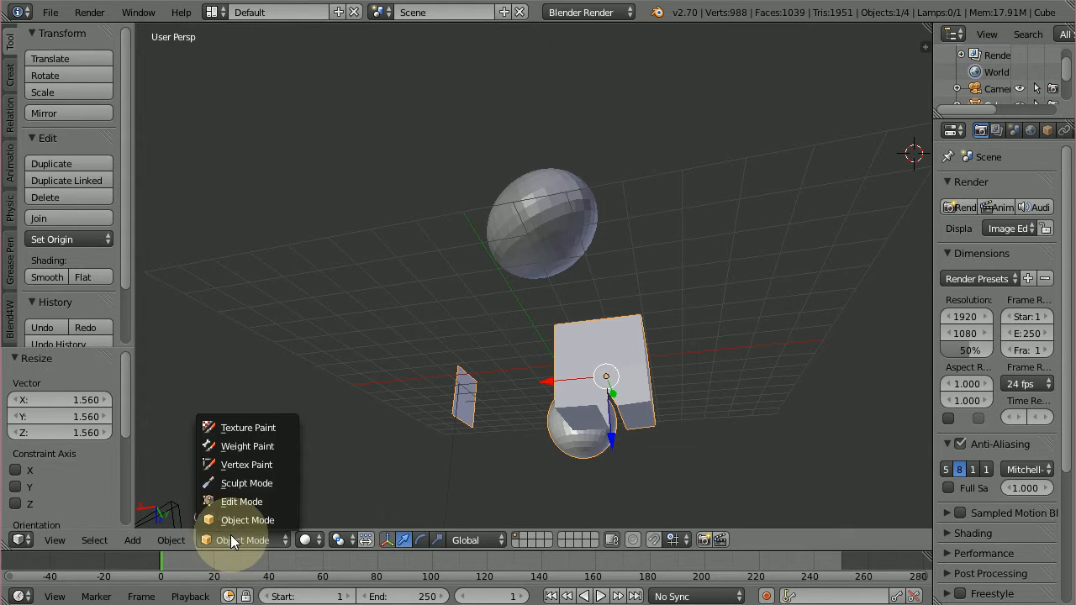
left_click(241, 502)
middle_click_drag(473, 404, 524, 320)
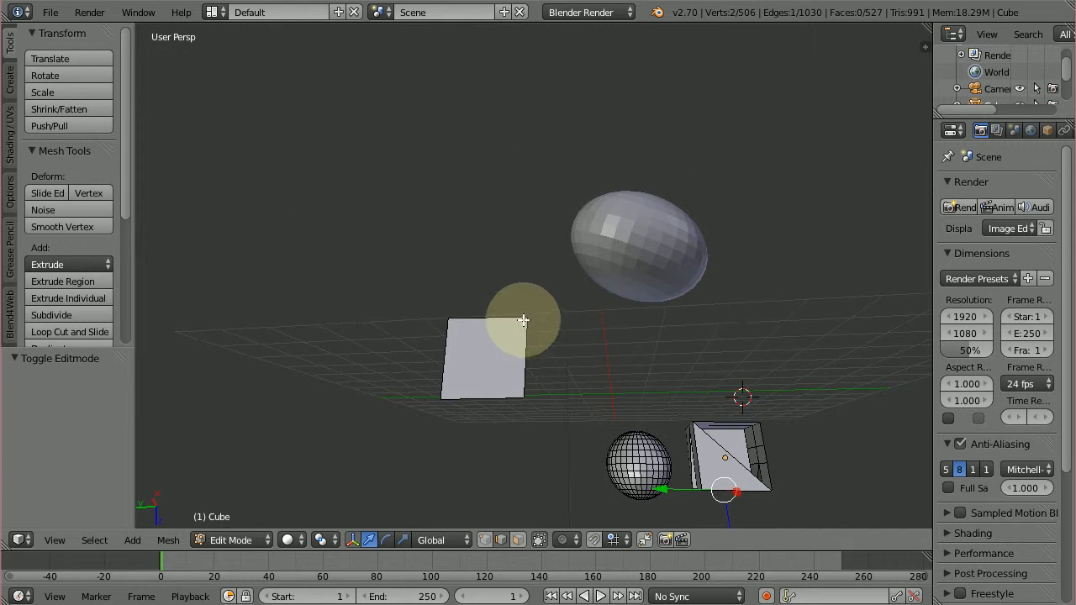
right_click(525, 320)
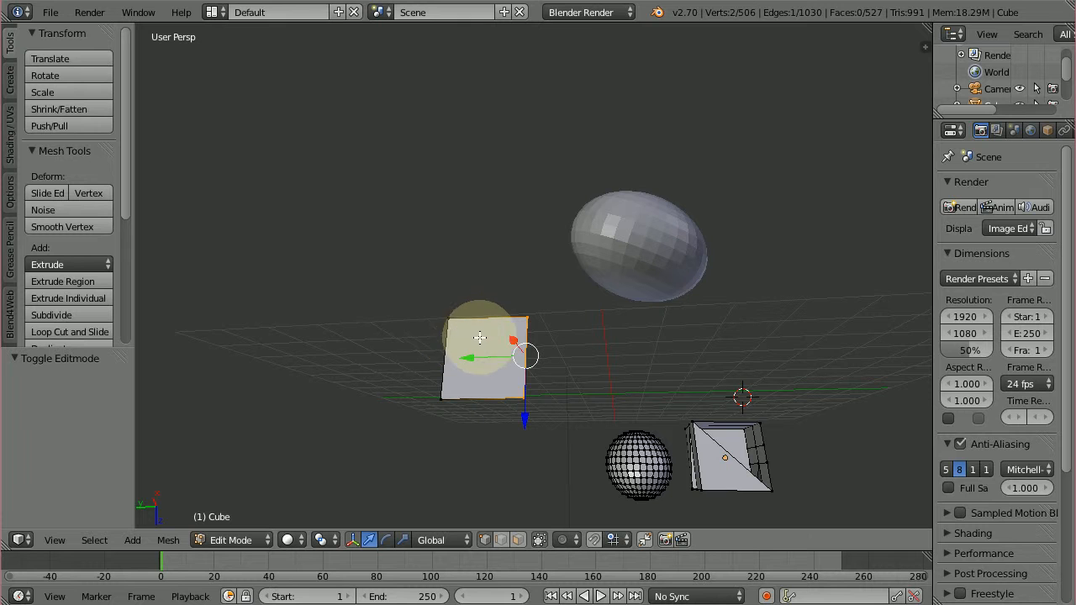
right_click(451, 388, "shift")
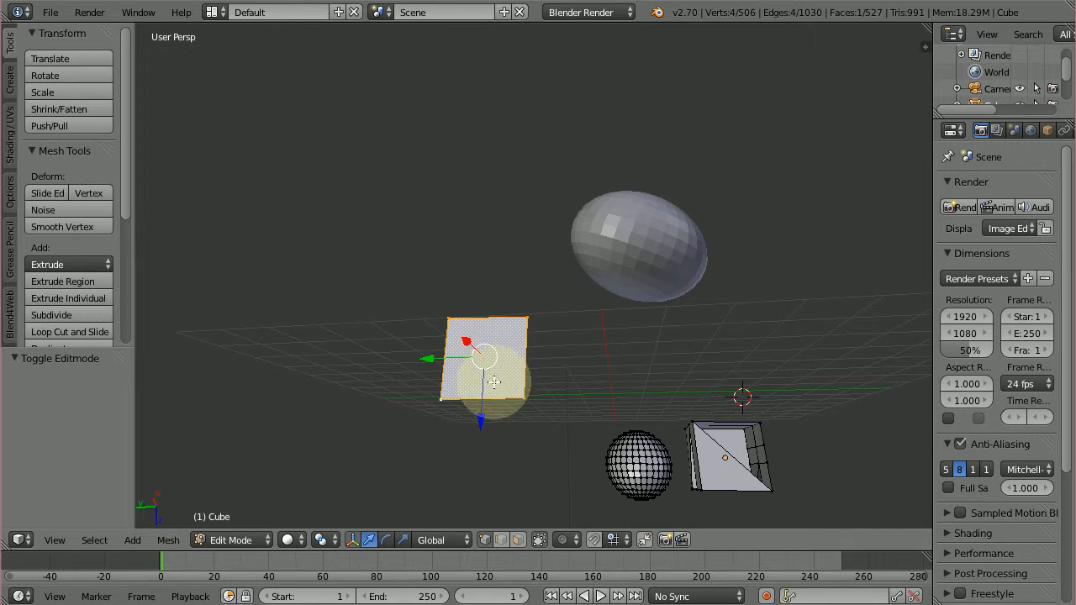
Step: Scale the detached face by about 0.99 and move it freely by about 1.434 in X, -0.354 in Y and -3.255 in Z
key("s")
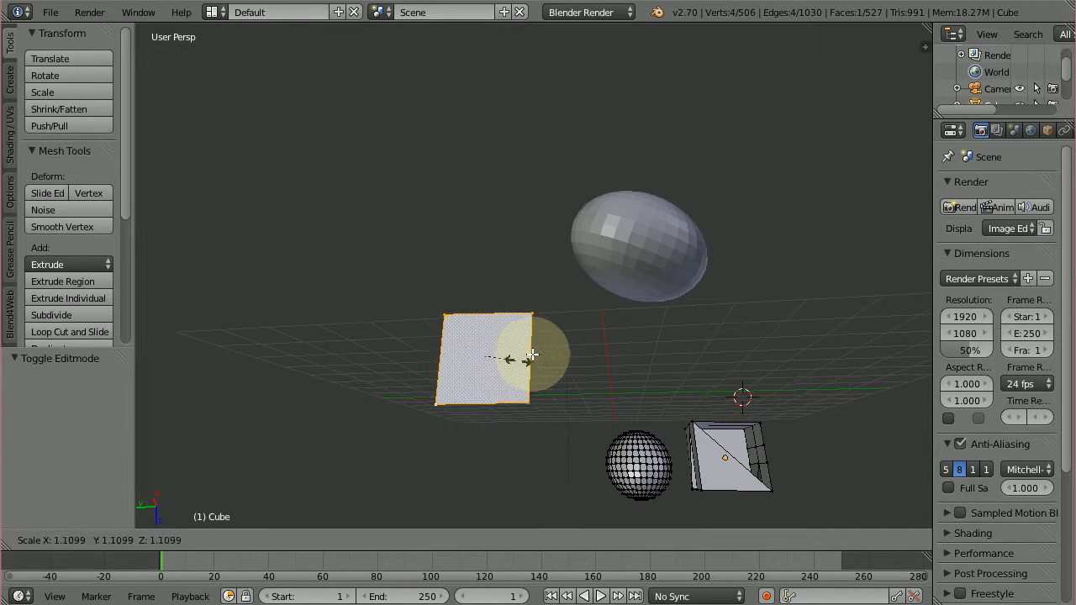
left_click(515, 354)
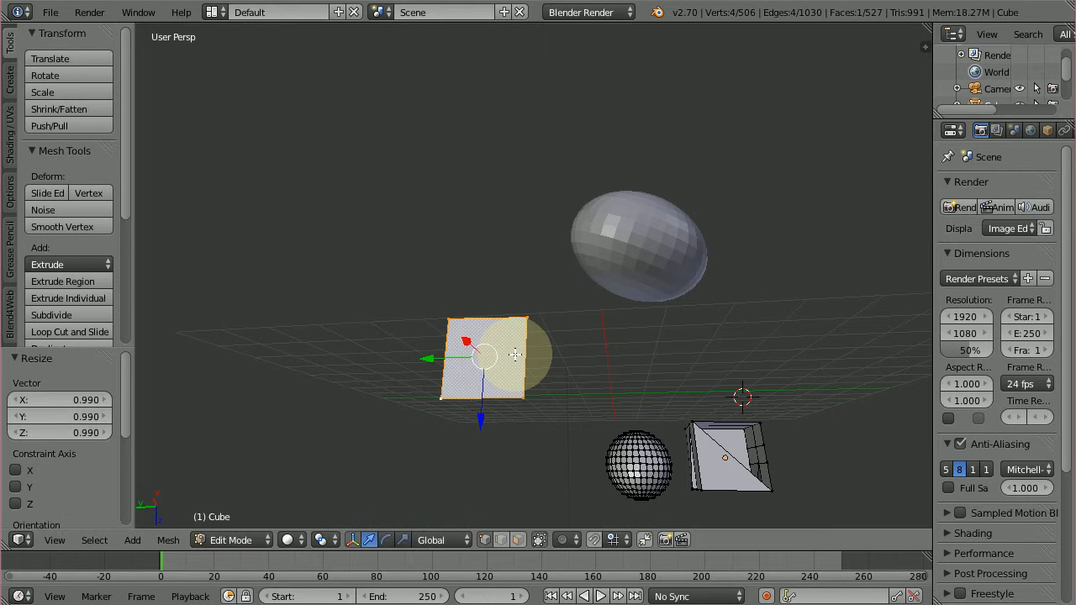
key("g")
left_click(520, 212)
Step: Try rotating the detached face in trackball mode and constrained to the global Z, X and Y axes
key("r")
key("r")
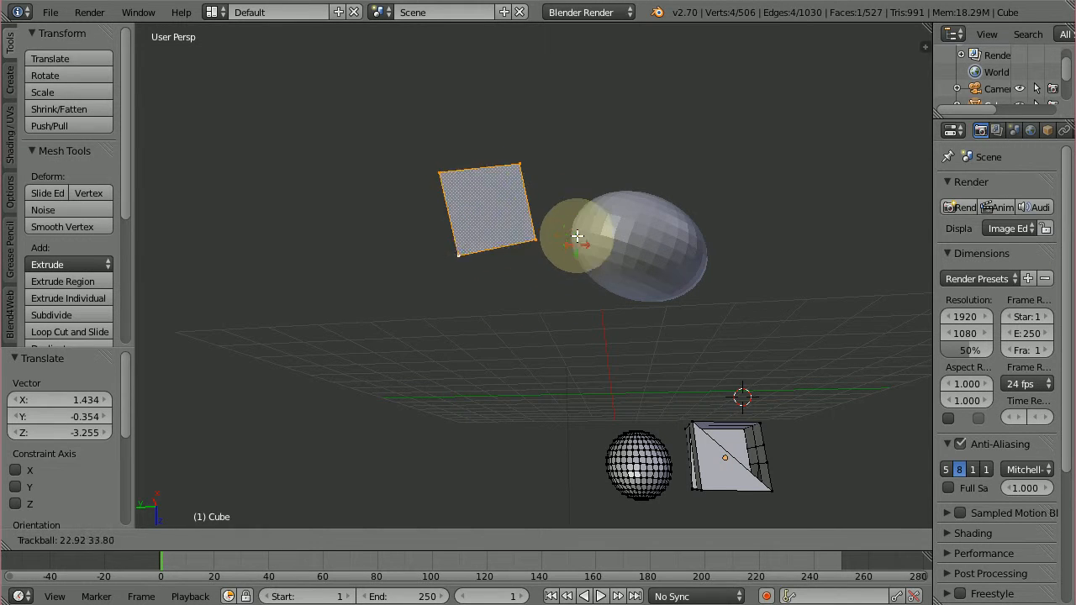
key("z")
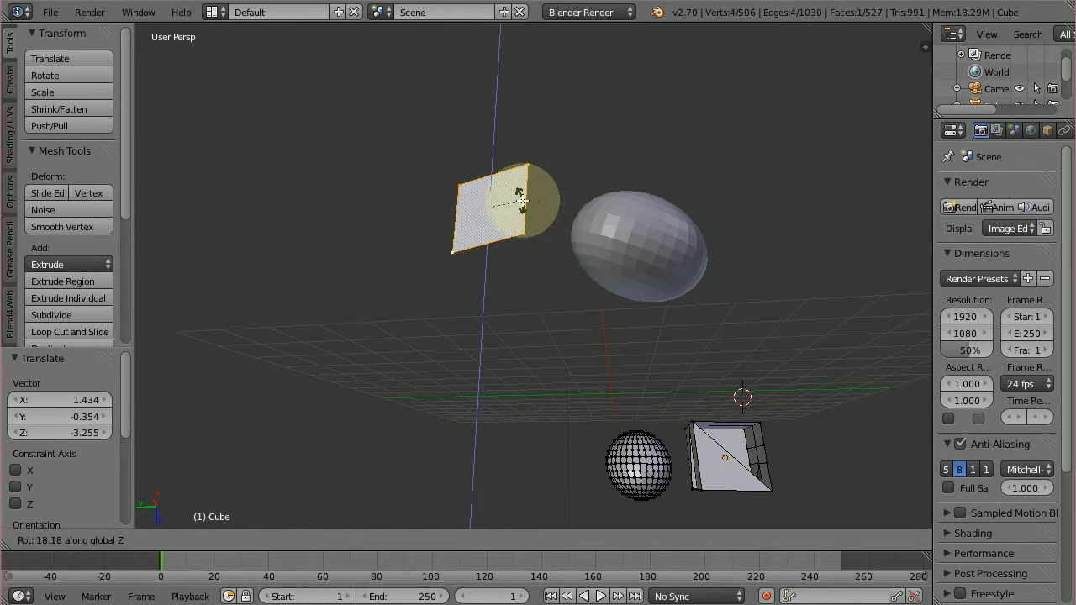
key("x")
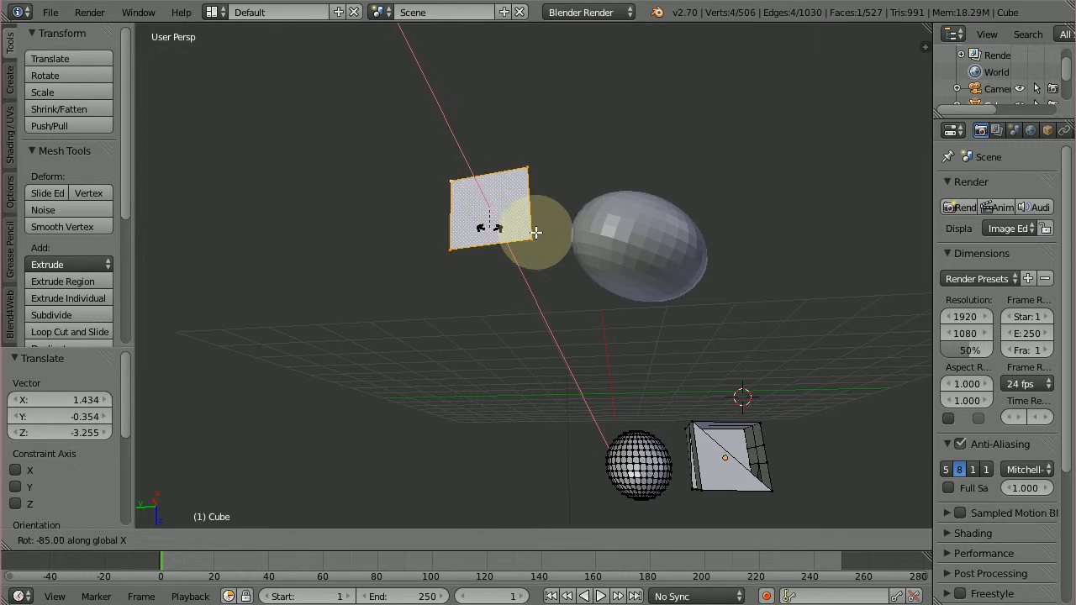
key("y")
Step: Try moving the face along global Y, and place it about 1.909 along global Z
key("g")
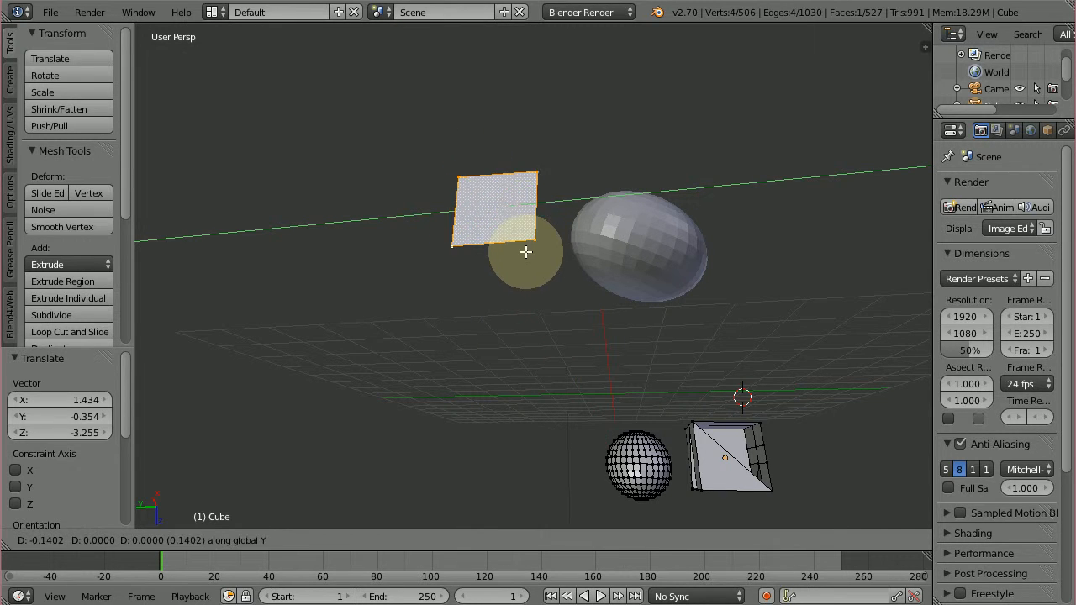
key("z")
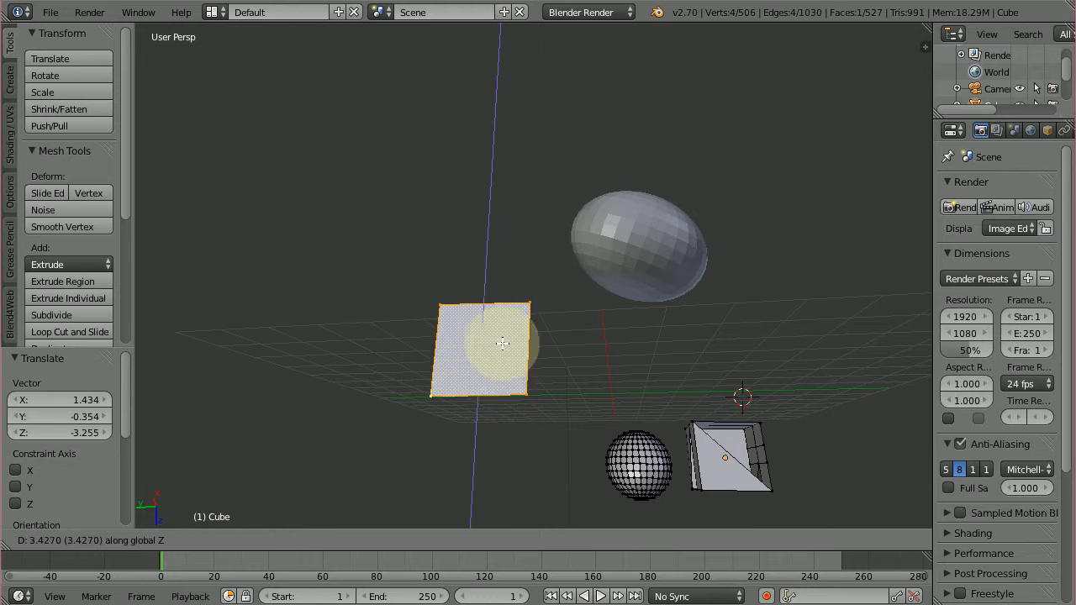
left_click(529, 320)
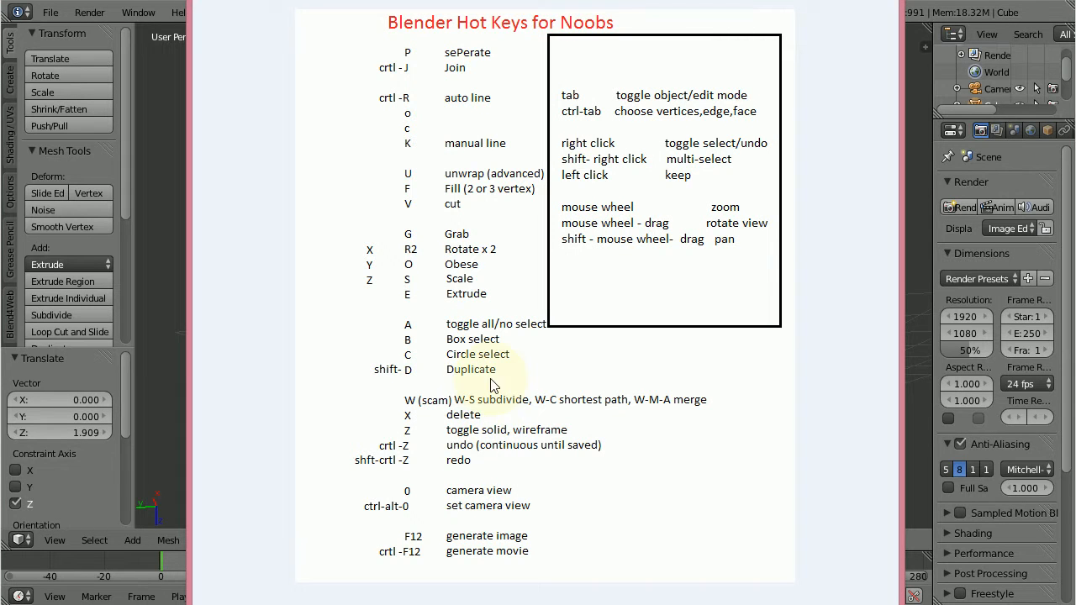
Step: Subdivide the detached square face with one cut
mouse_move(508, 313)
middle_mouse_down()
mouse_move(529, 271)
mouse_move(518, 319)
middle_mouse_up()
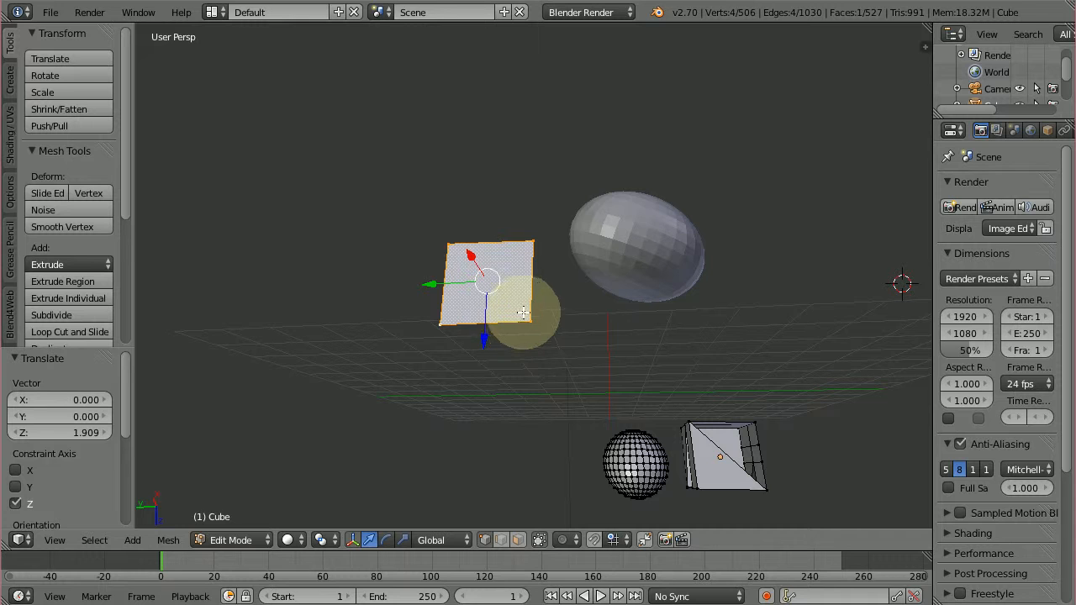
key("w")
left_click(538, 205)
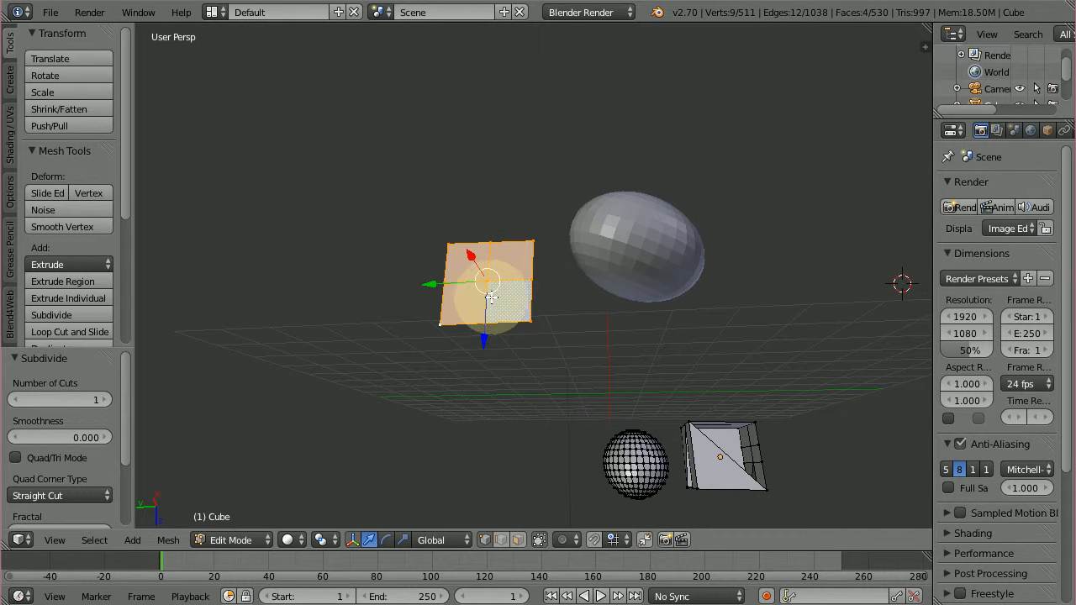
Step: Try moving the subdivided face's centre vertex on its own, without proportional editing
middle_click_drag(518, 337, 526, 307)
scroll(440, 213, "up", 1)
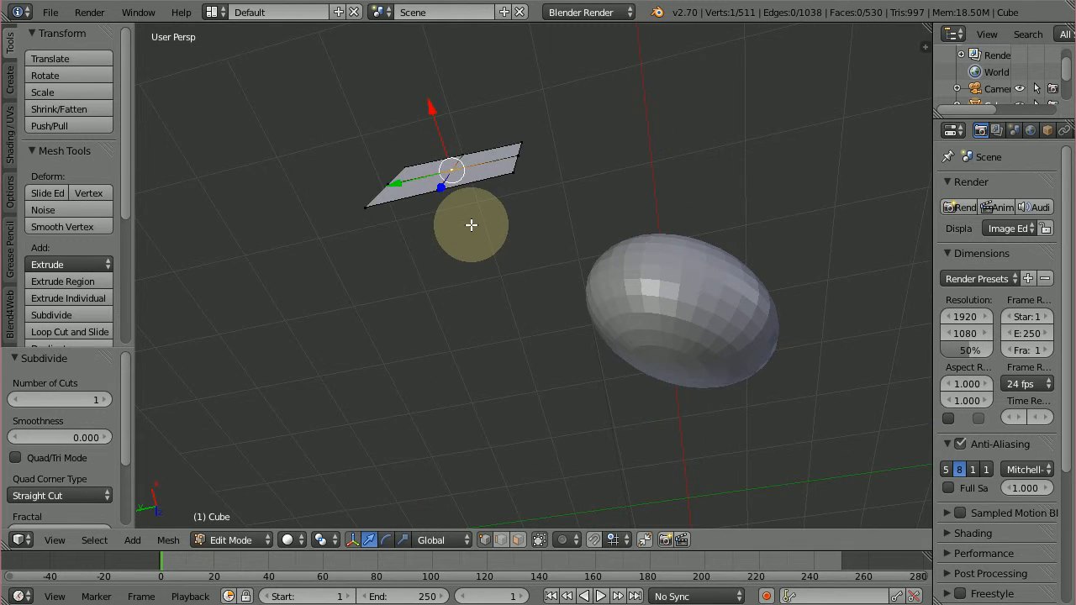
middle_click_drag(471, 224, 501, 355, "shift")
key("g")
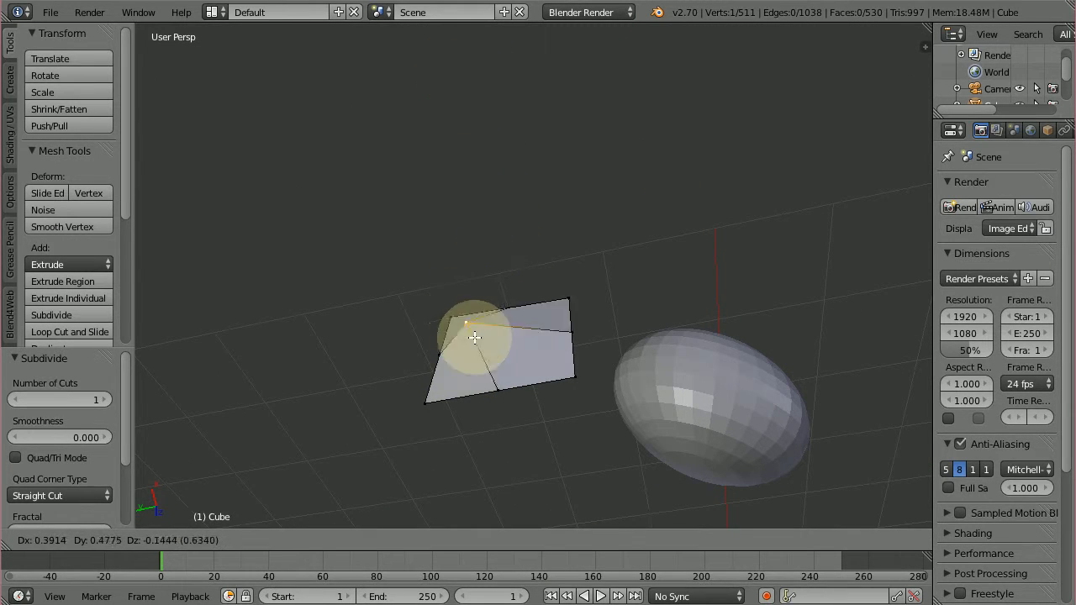
right_click(509, 350)
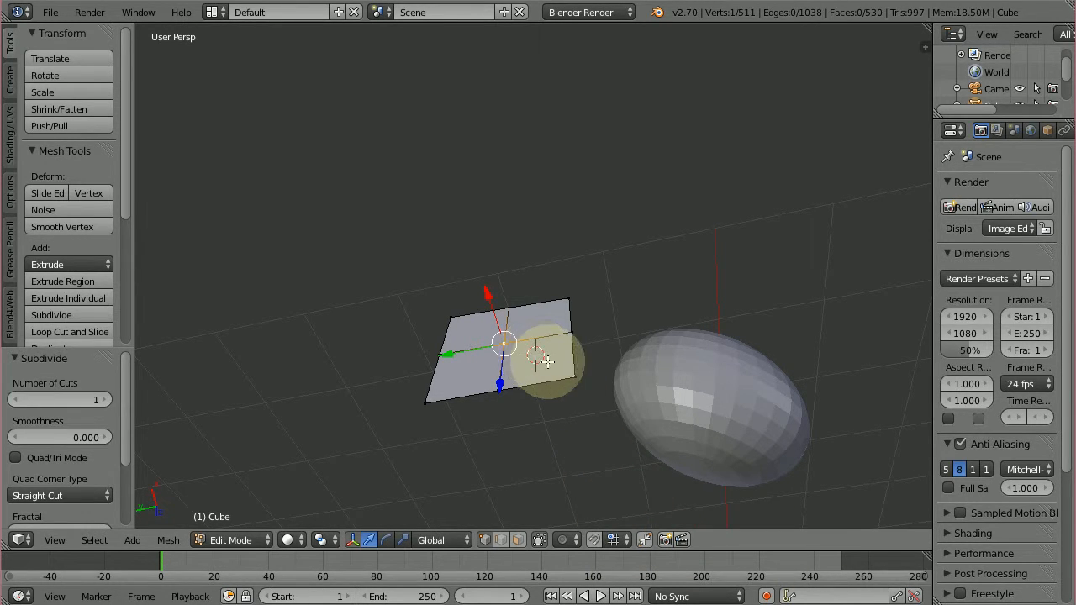
Step: Enable proportional editing and try moving the face's centre vertex with influence sizes ranging from about 0.15 to 4.59
key("o")
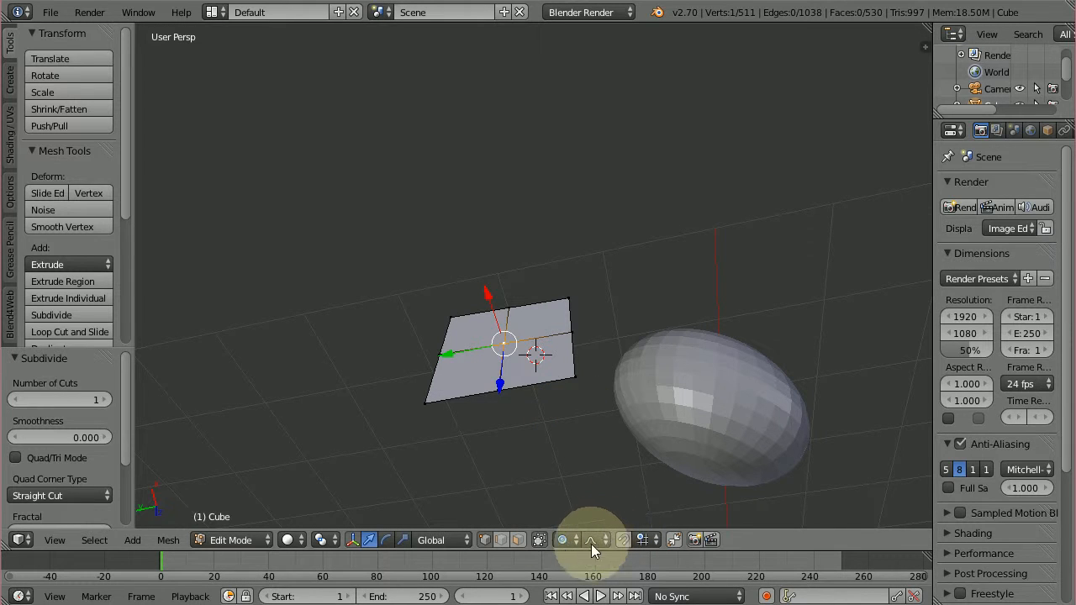
left_click(625, 492)
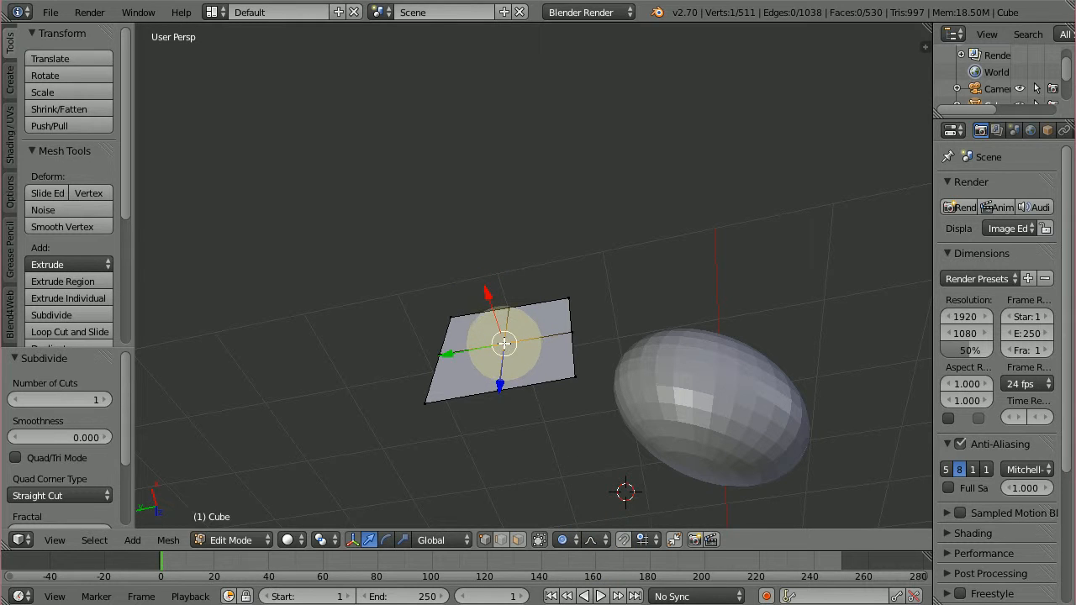
key("g")
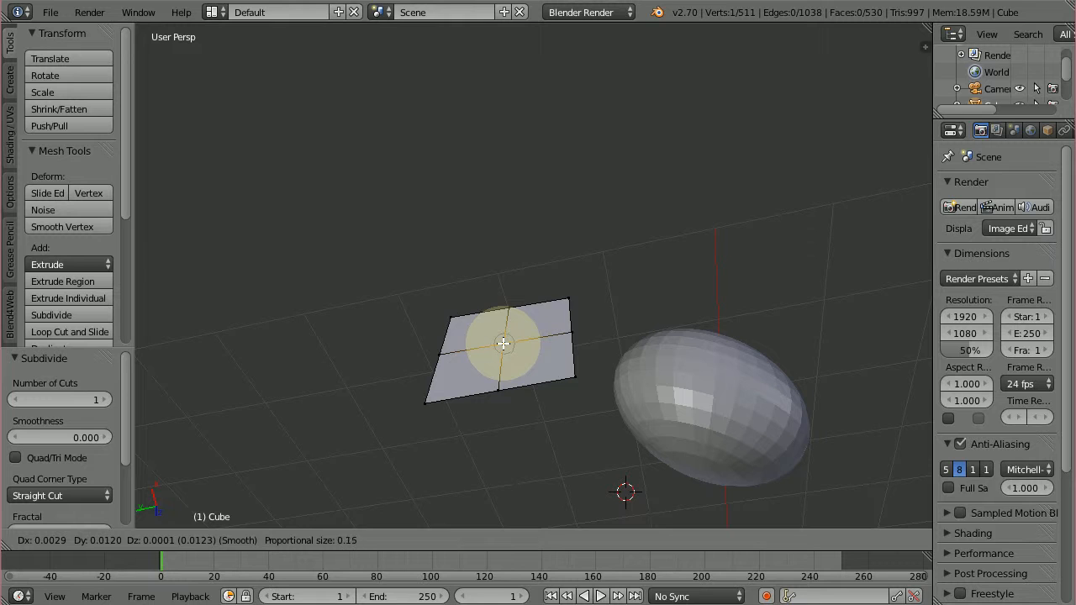
scroll(503, 343, "down", 4)
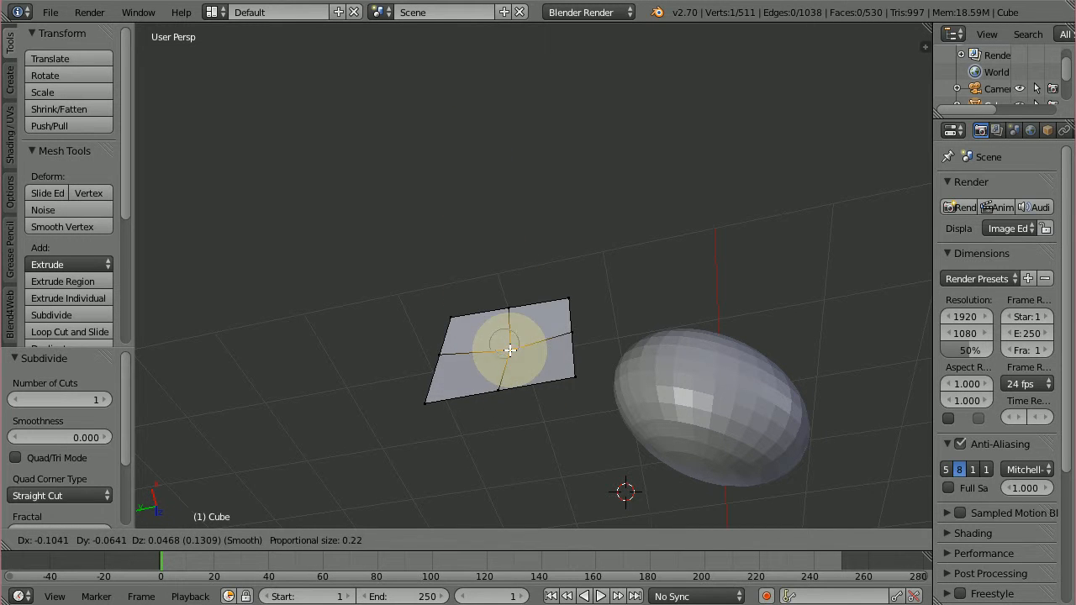
scroll(500, 328, "down", 20)
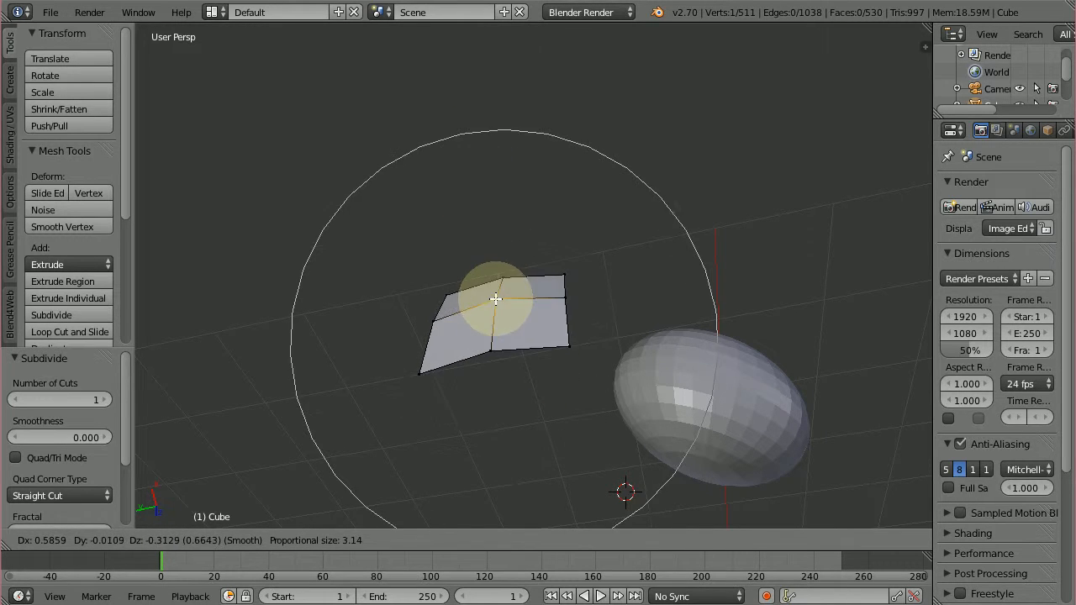
scroll(467, 168, "down", 4)
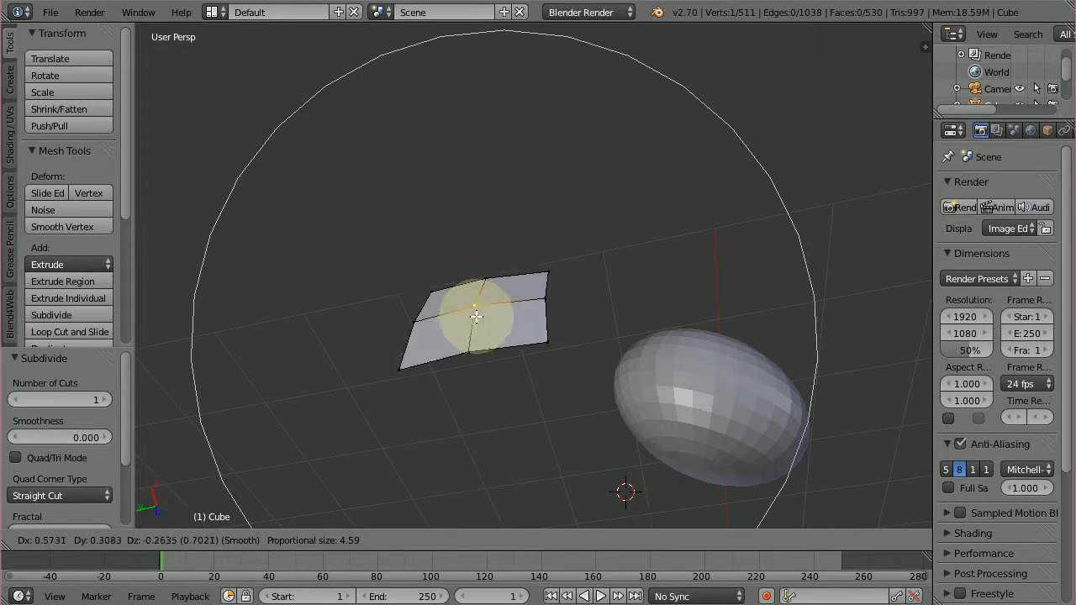
scroll(439, 176, "up", 5)
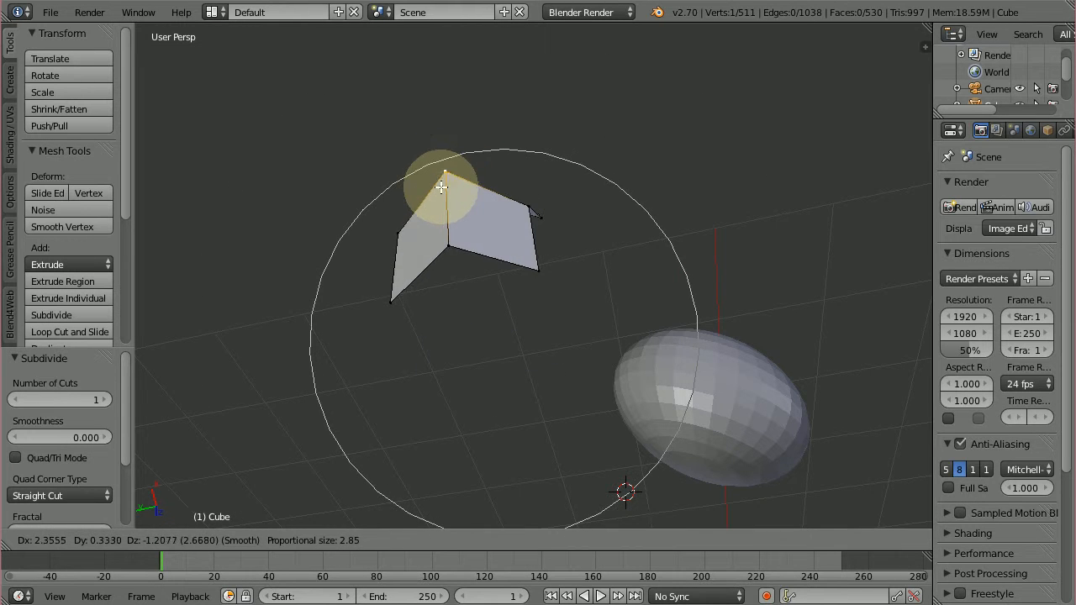
scroll(456, 233, "up", 3)
scroll(463, 253, "down", 4)
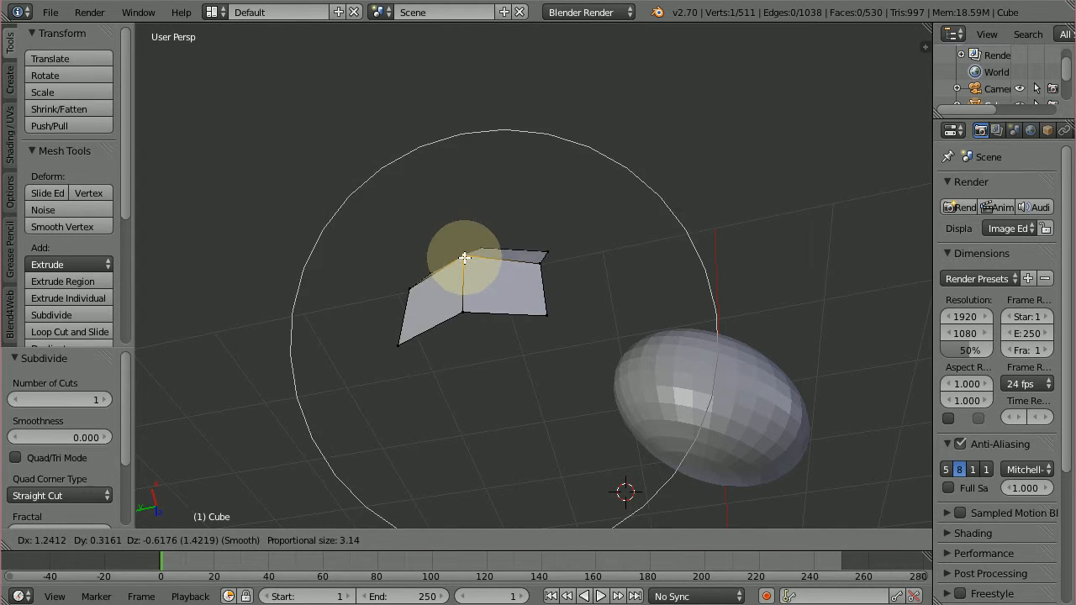
scroll(466, 258, "up", 2)
scroll(471, 257, "down", 5)
scroll(477, 254, "up", 6)
right_click(481, 256)
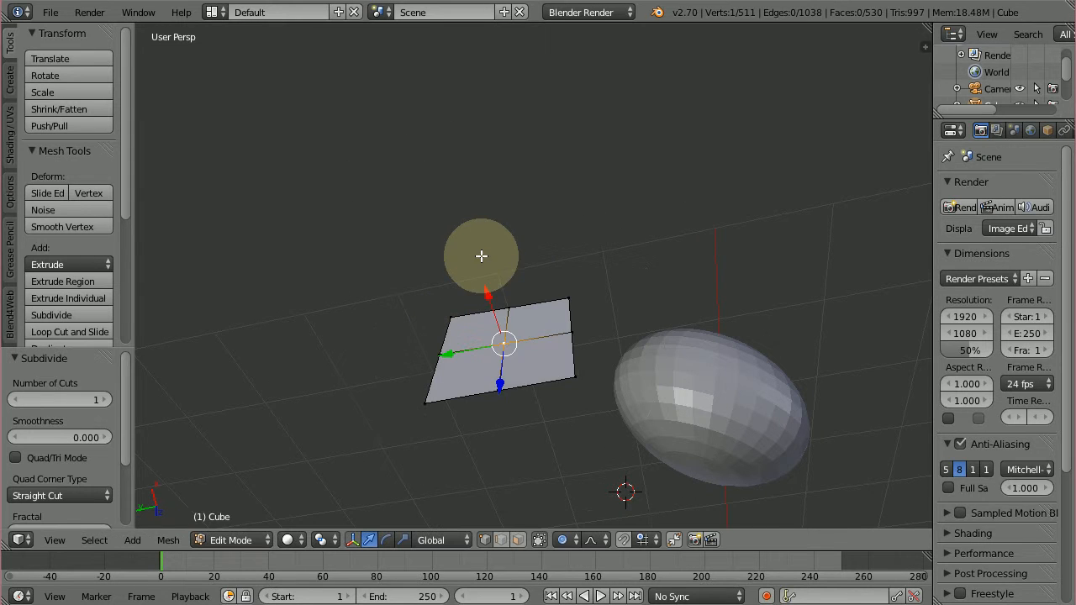
key("w")
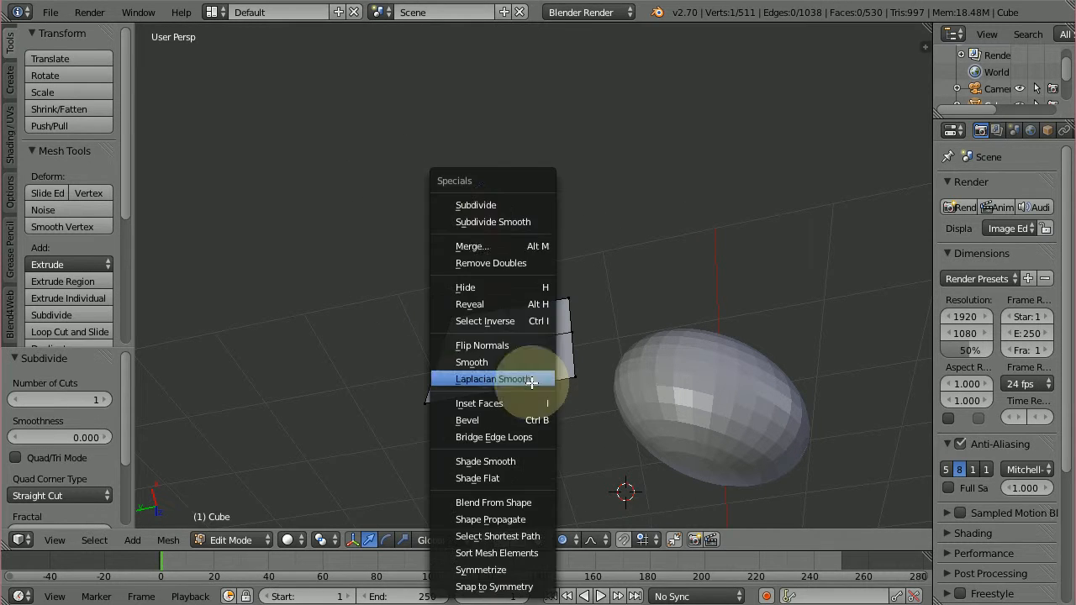
key("Escape")
key("w")
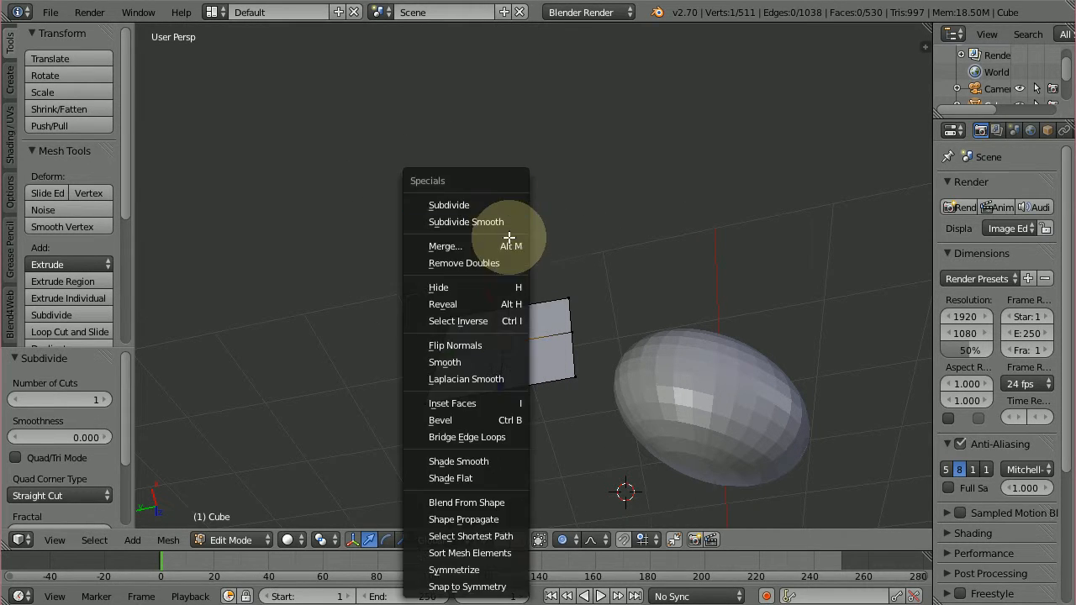
key("Escape")
Step: Box-select all vertices of the detached face and subdivide it again with one cut
left_click(556, 359)
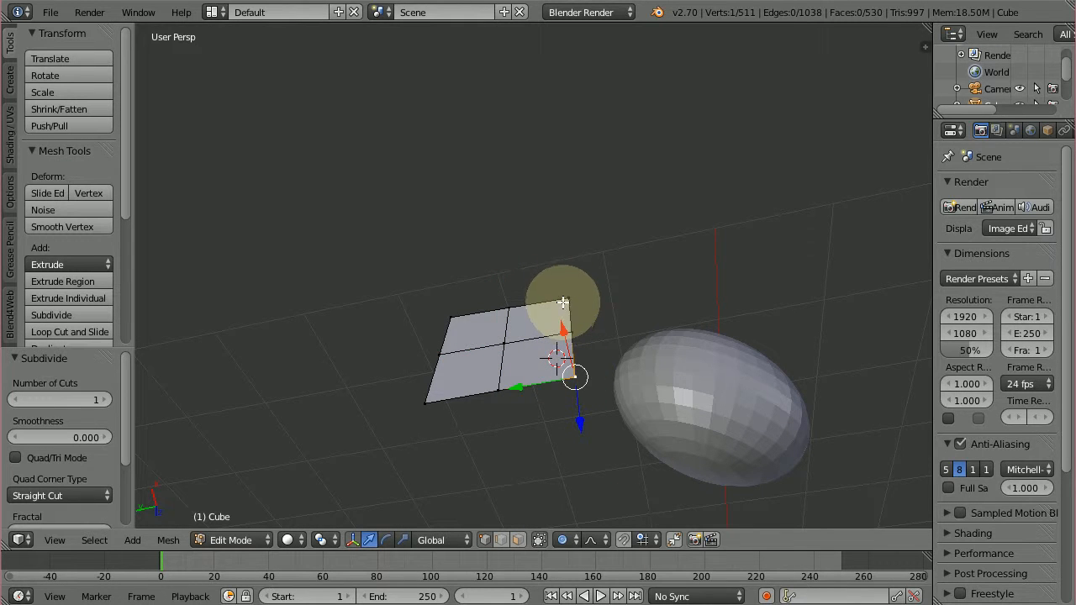
key("b")
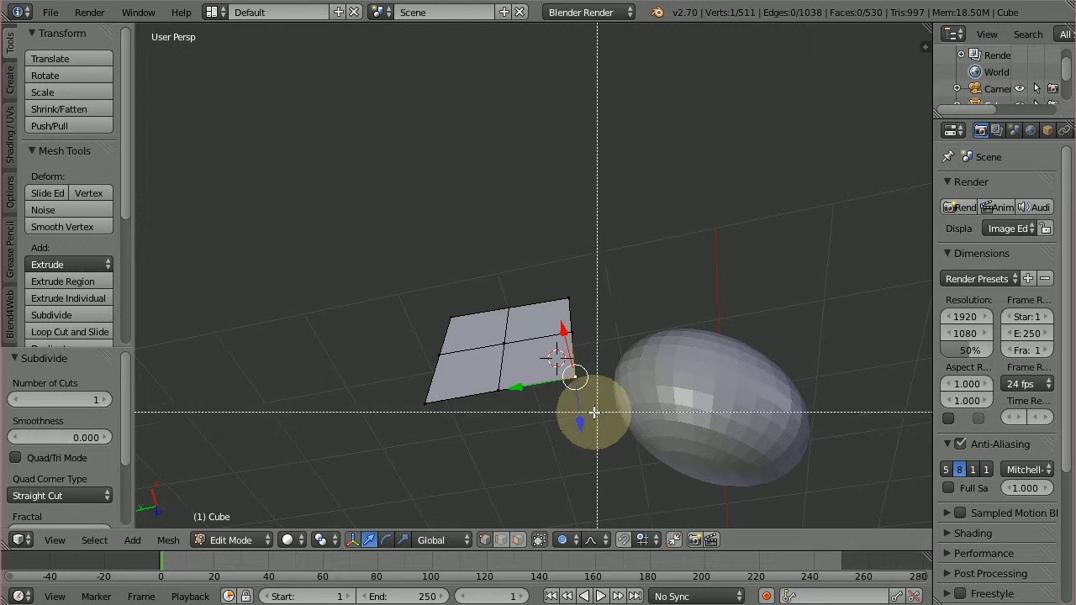
left_click_drag(589, 404, 361, 256)
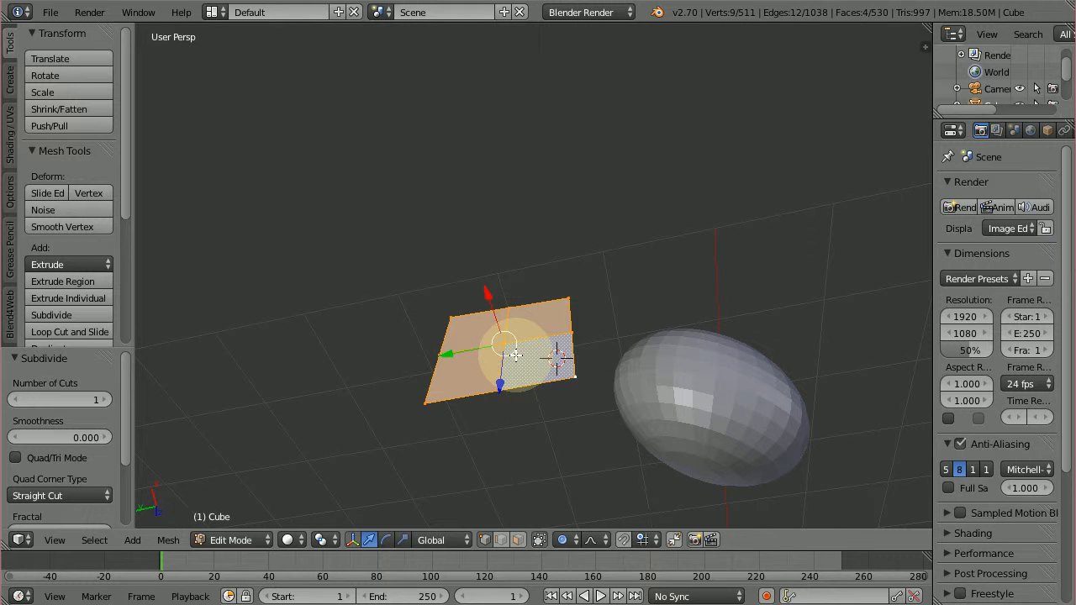
key("w")
left_click(480, 203)
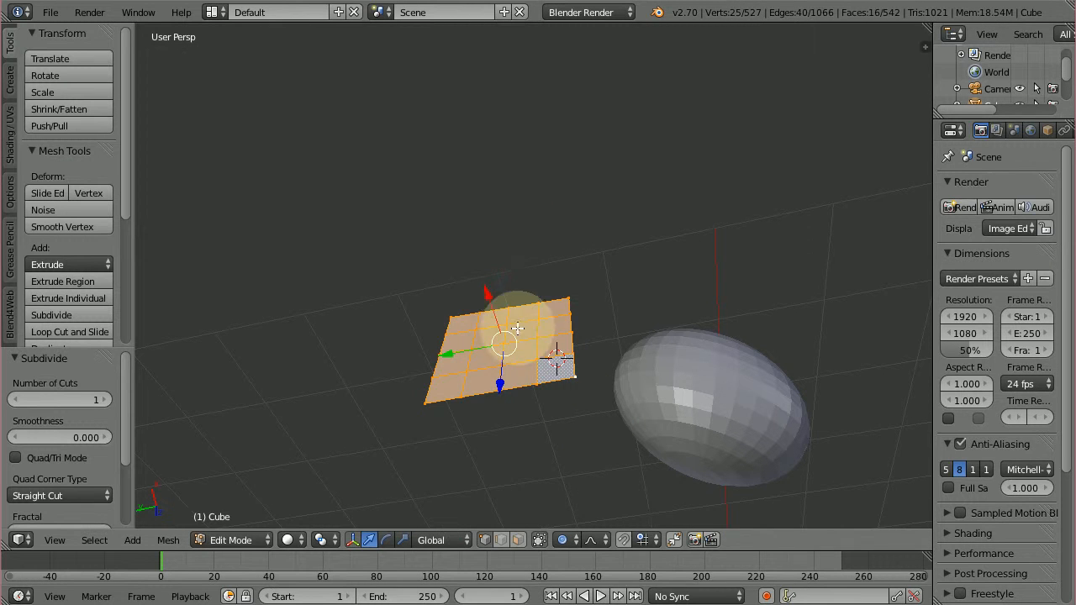
Step: Try moving the centre vertex of the twice-subdivided face with proportional editing, varying the influence size between about 0.91 and 1.77
right_click(504, 343)
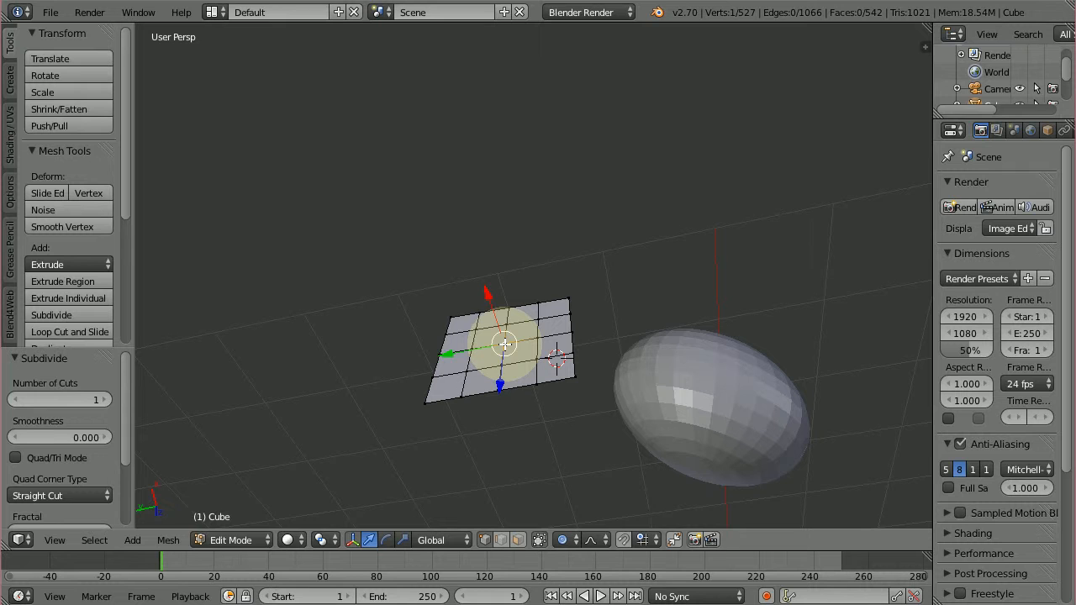
key("g")
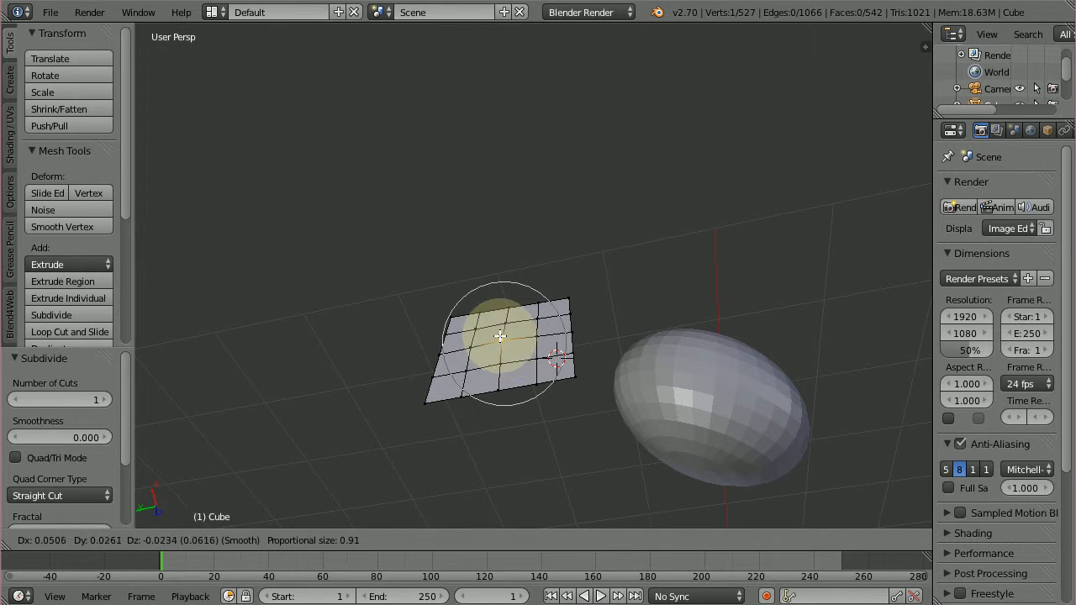
scroll(496, 307, "down", 2)
scroll(494, 290, "down", 4)
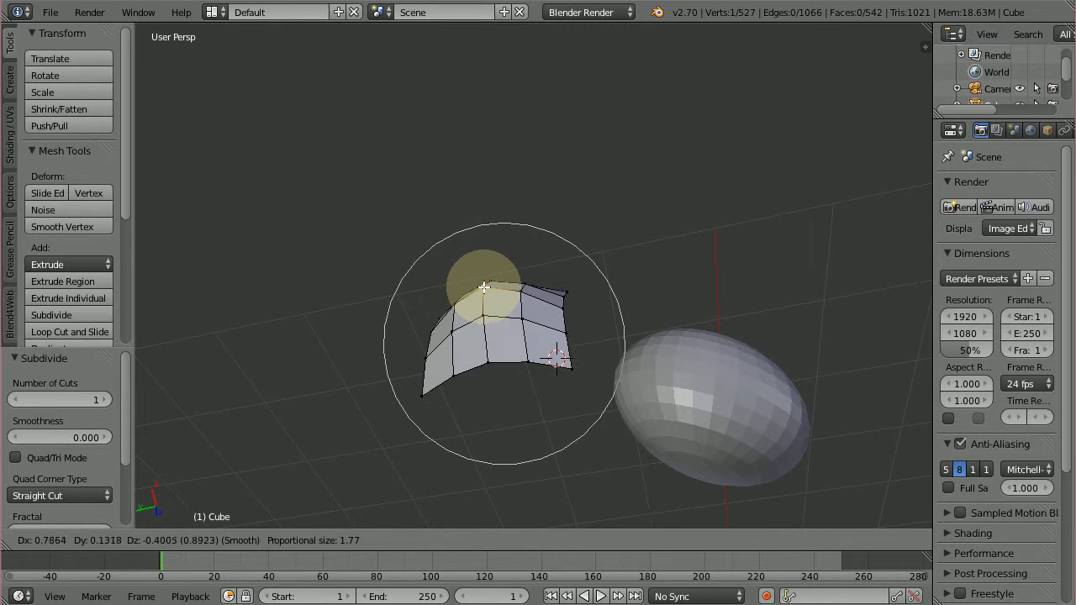
scroll(483, 282, "up", 15)
scroll(483, 287, "up", 4)
right_click(455, 186)
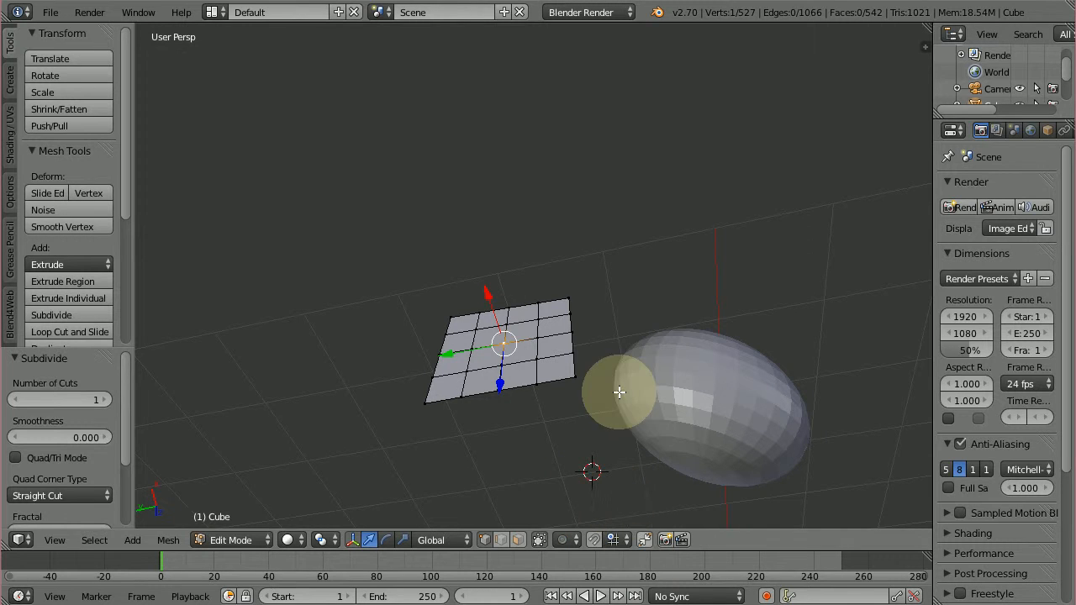
Step: With proportional editing off and face selection mode active, extrude one inner face of the grid by about 1.81
key("o")
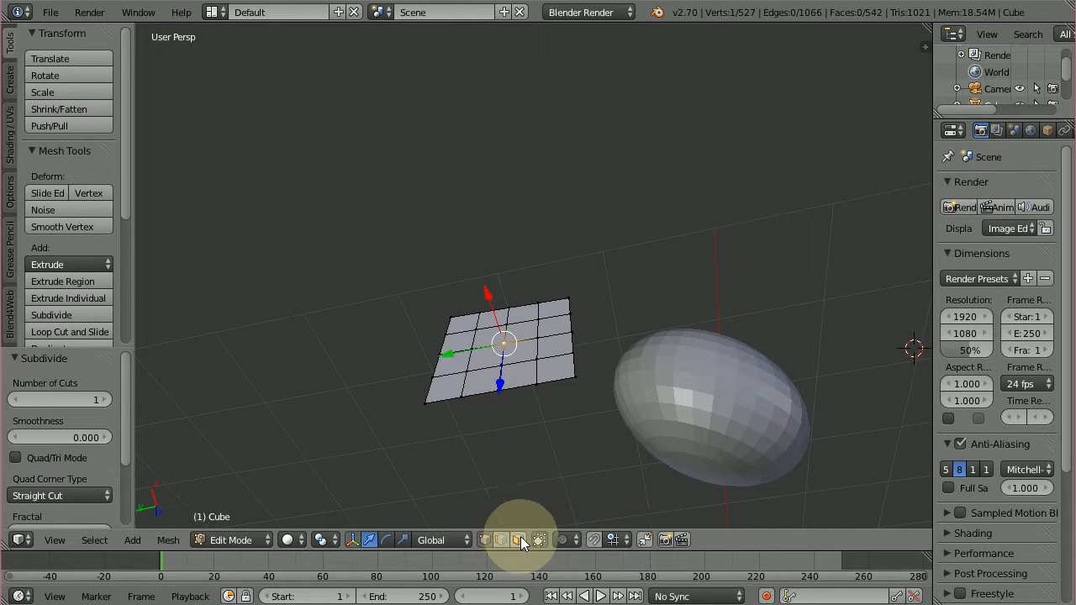
left_click(519, 540)
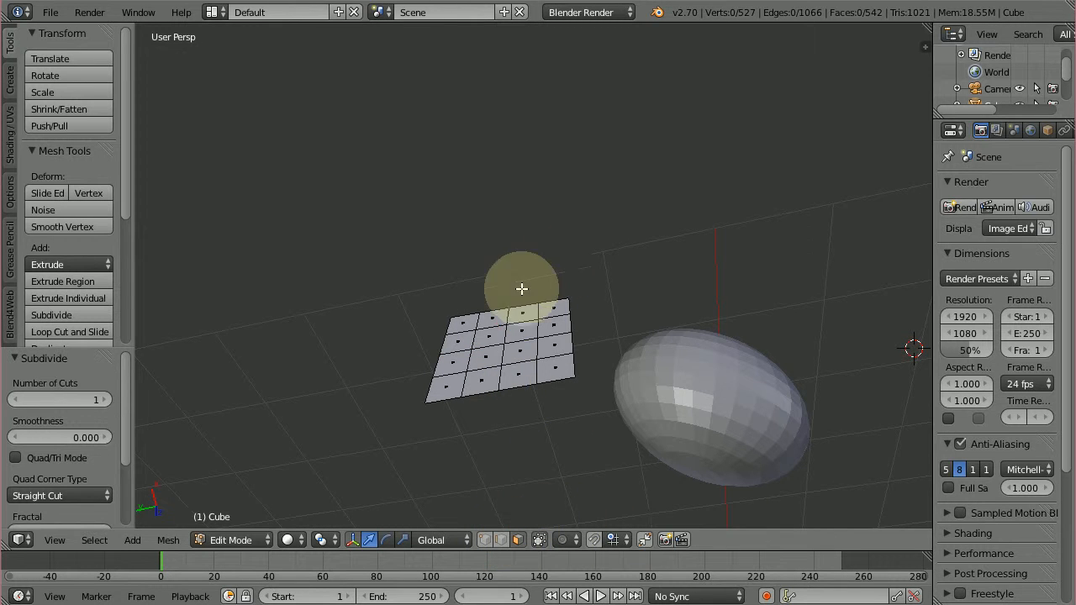
key("e")
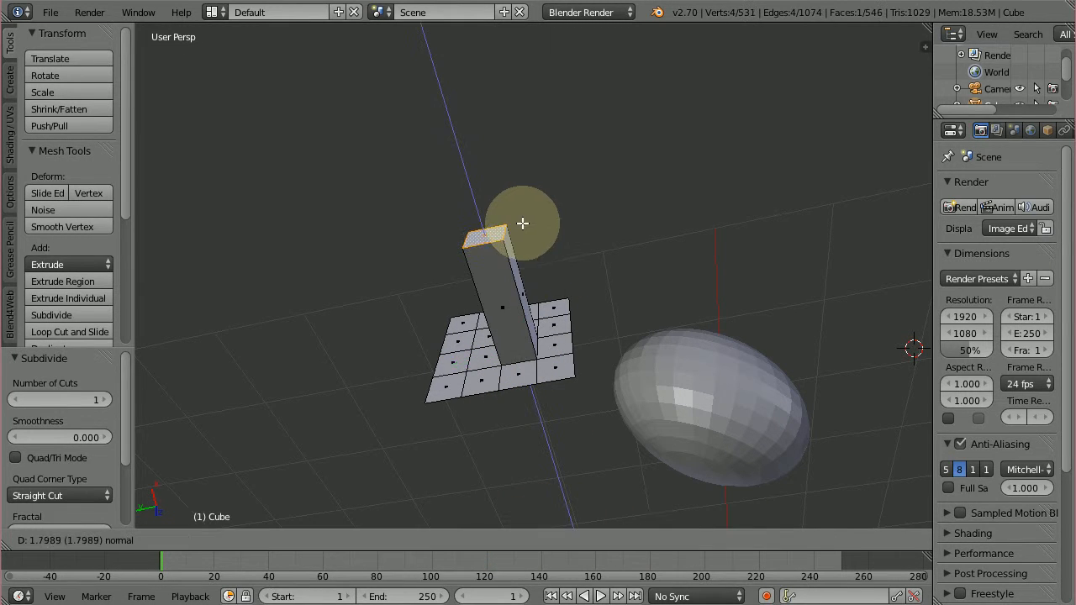
left_click(521, 224)
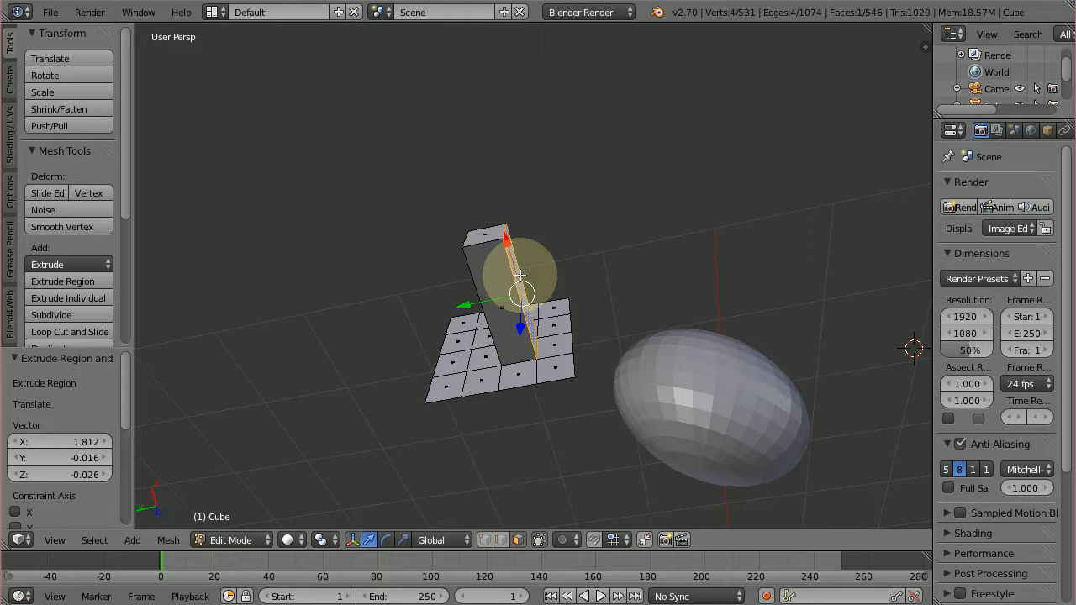
Step: Extrude the column's narrow side face by about 1.71, and the resulting block's top face by about 1.09
key("e")
left_click(565, 193)
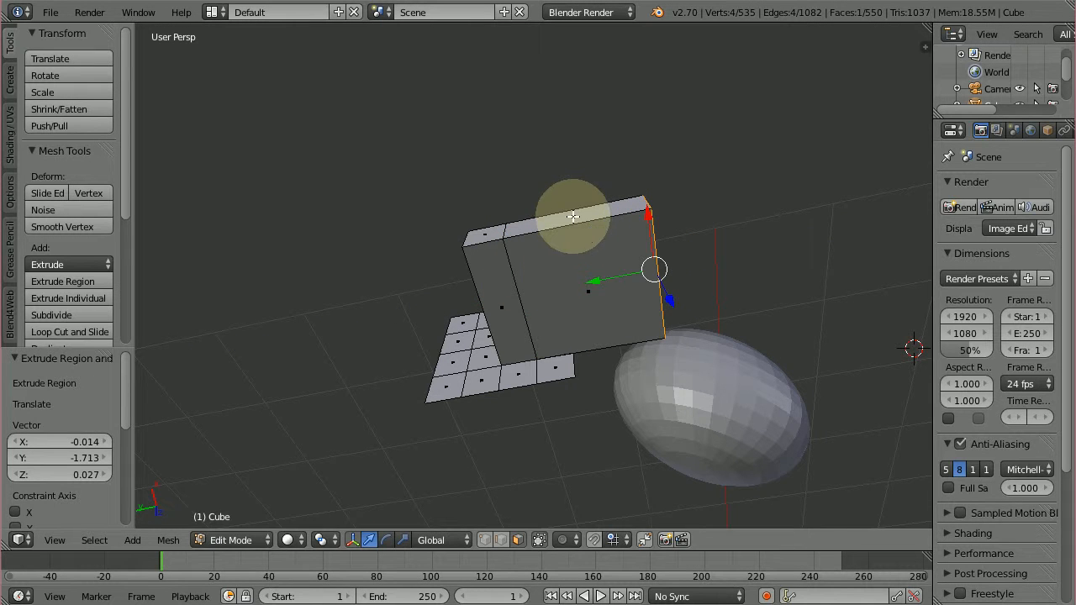
key("e")
left_click(546, 108)
middle_click_drag(817, 231, 854, 221)
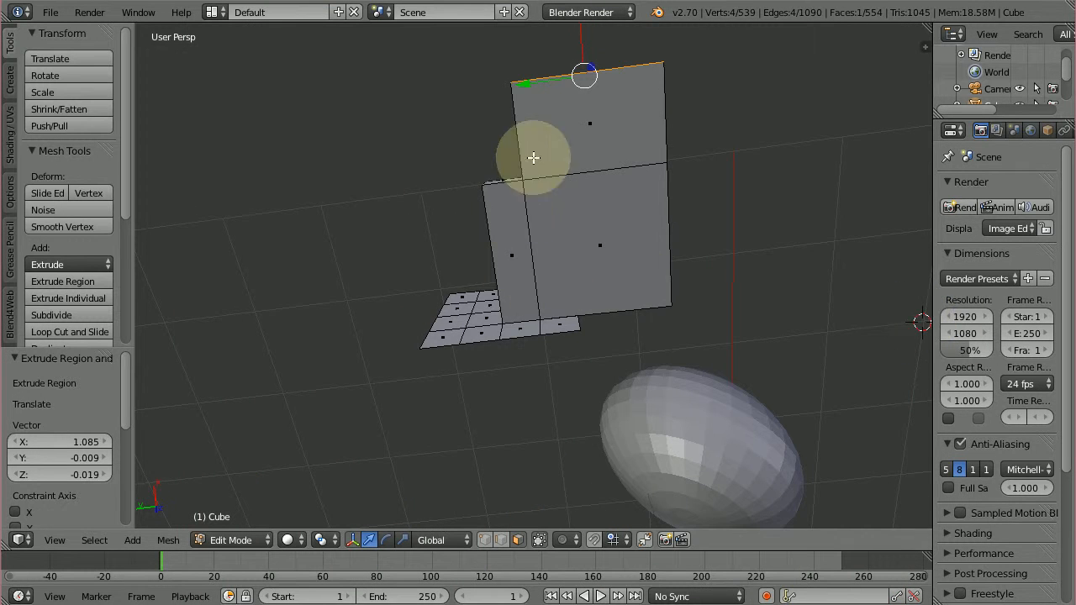
middle_click_drag(560, 120, 555, 177)
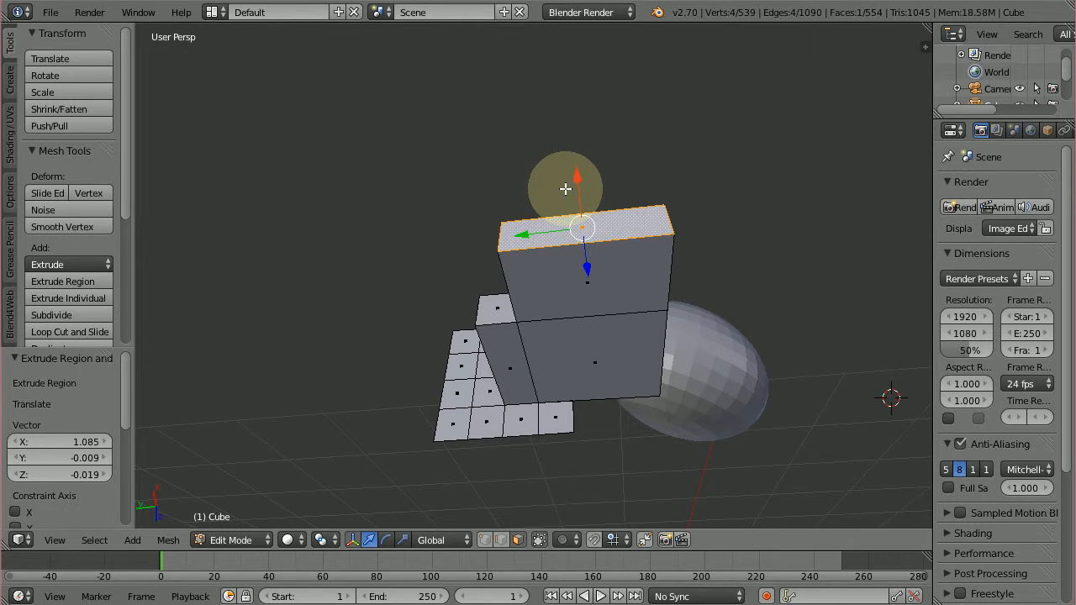
Step: Select the entire mesh, scale it uniformly to about 0.939, and clear the selection
key("a")
key("a")
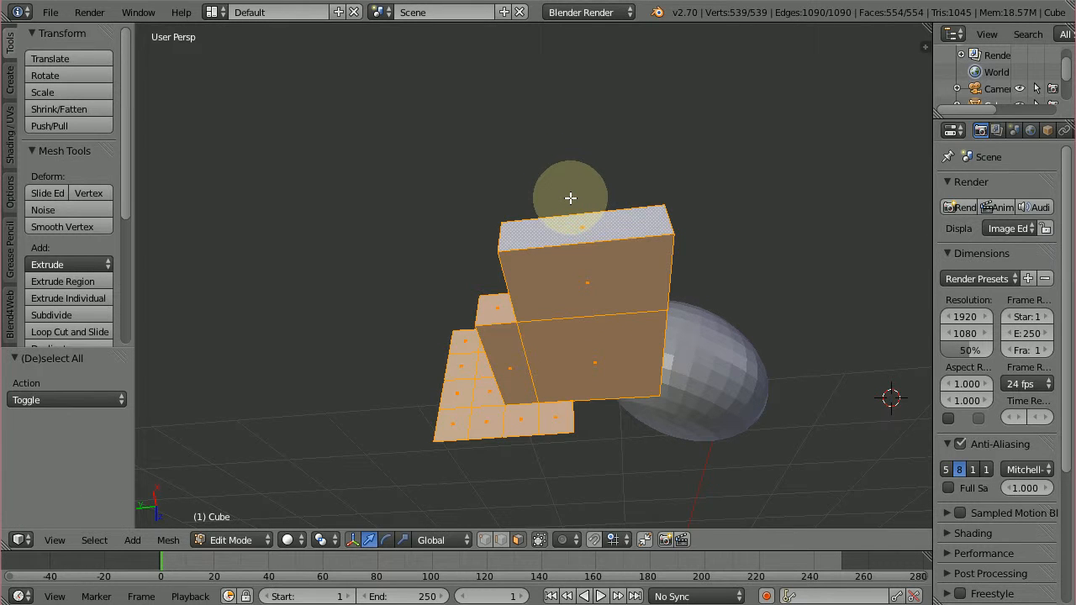
middle_click_drag(572, 204, 583, 264)
key("s")
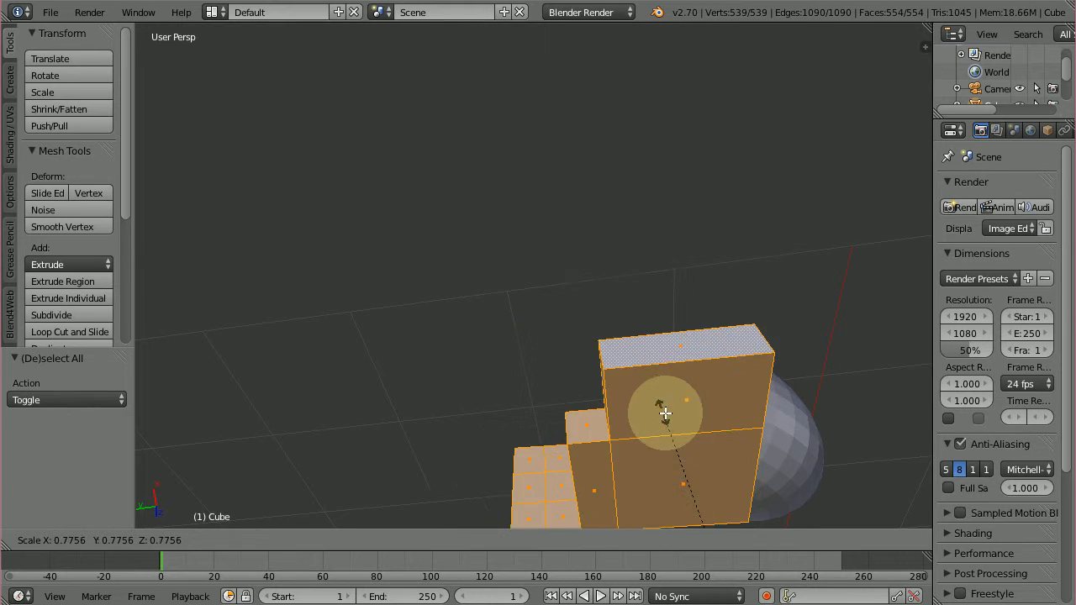
left_click(589, 307)
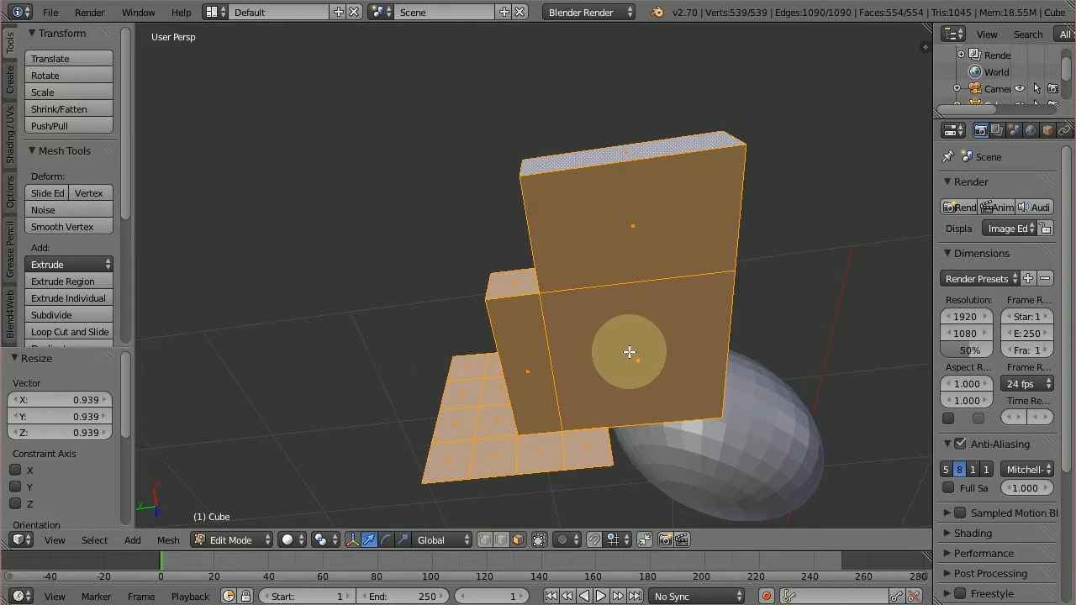
key("a")
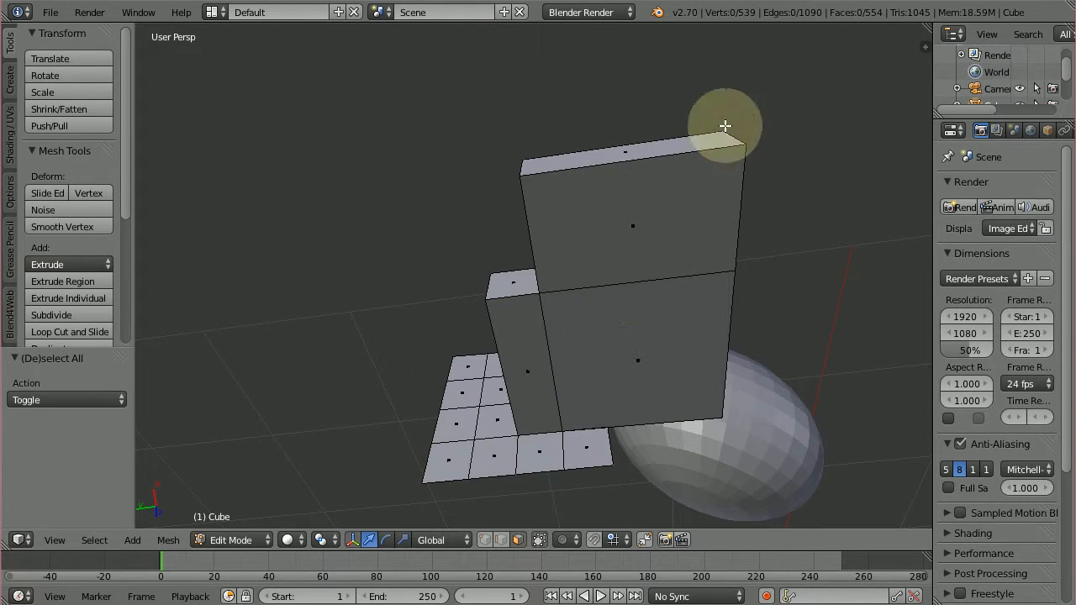
Step: Select a lower face on the far side of the block together with the upper front face, and try moving both
middle_click_drag(769, 174, 421, 379)
right_click(492, 465)
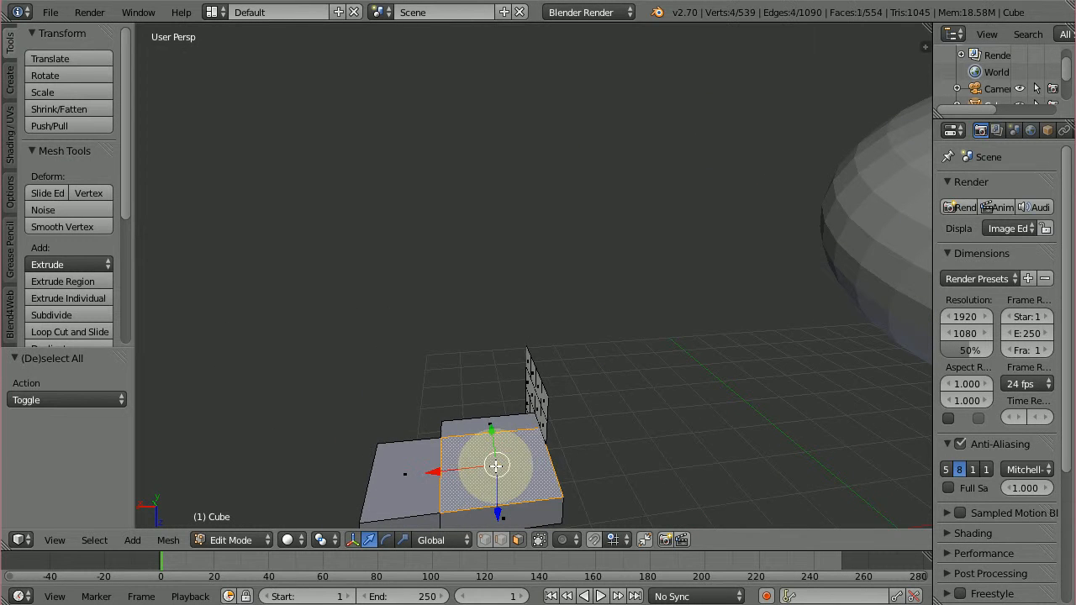
middle_click_drag(427, 433, 541, 227)
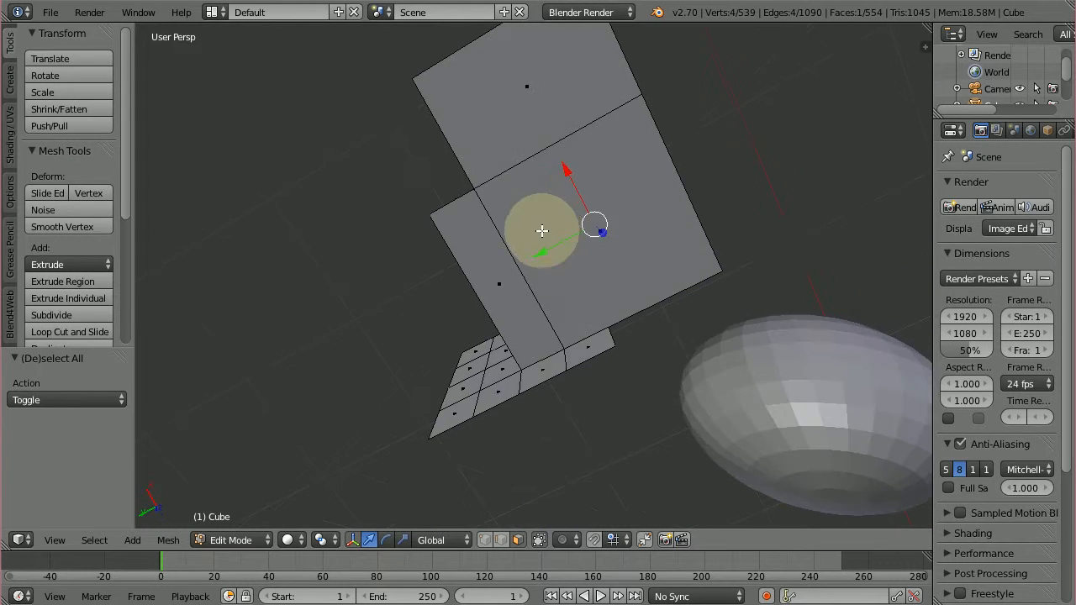
right_click(533, 89, "shift")
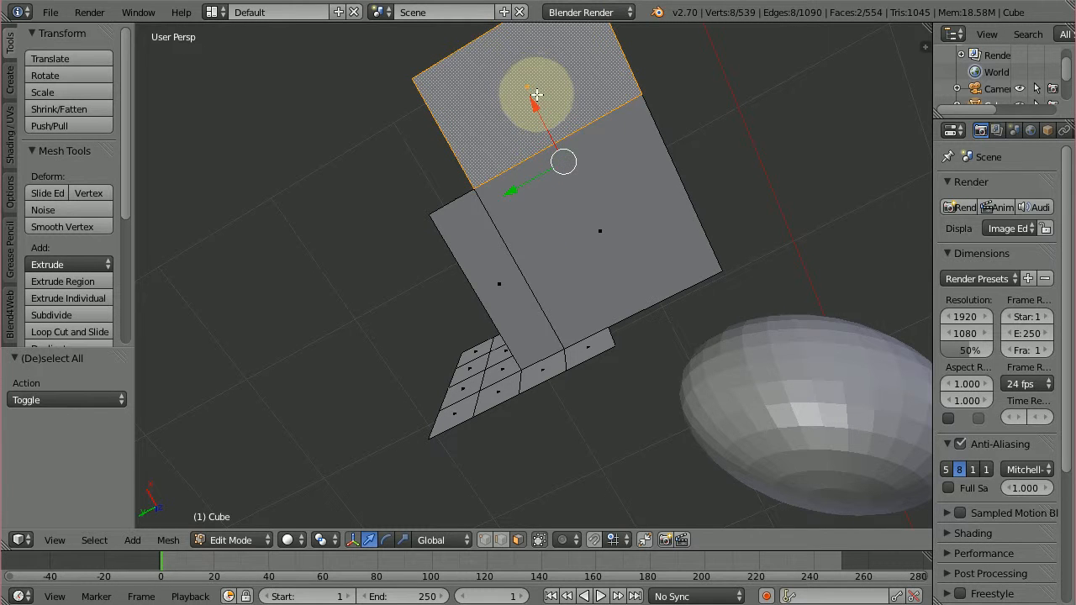
key("g")
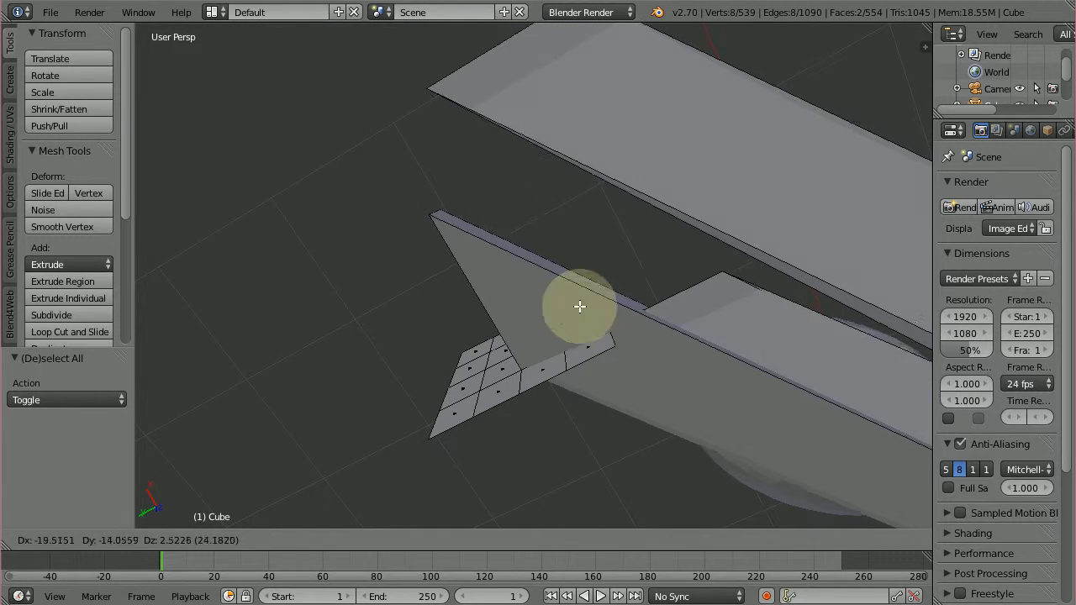
right_click(404, 160)
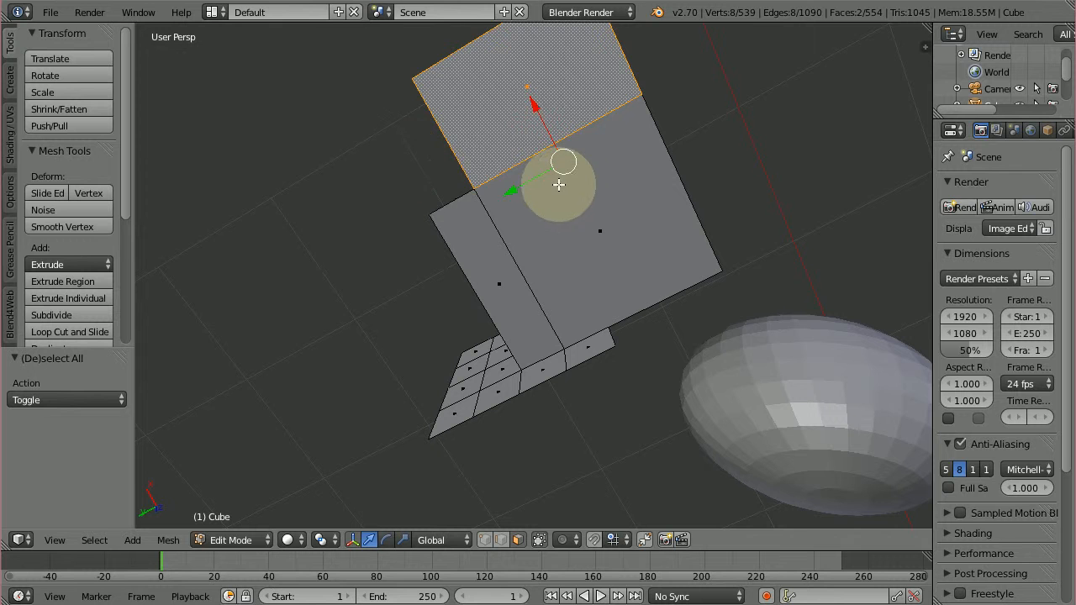
Step: Select only the block's upper front face and try moving it
right_click(512, 89)
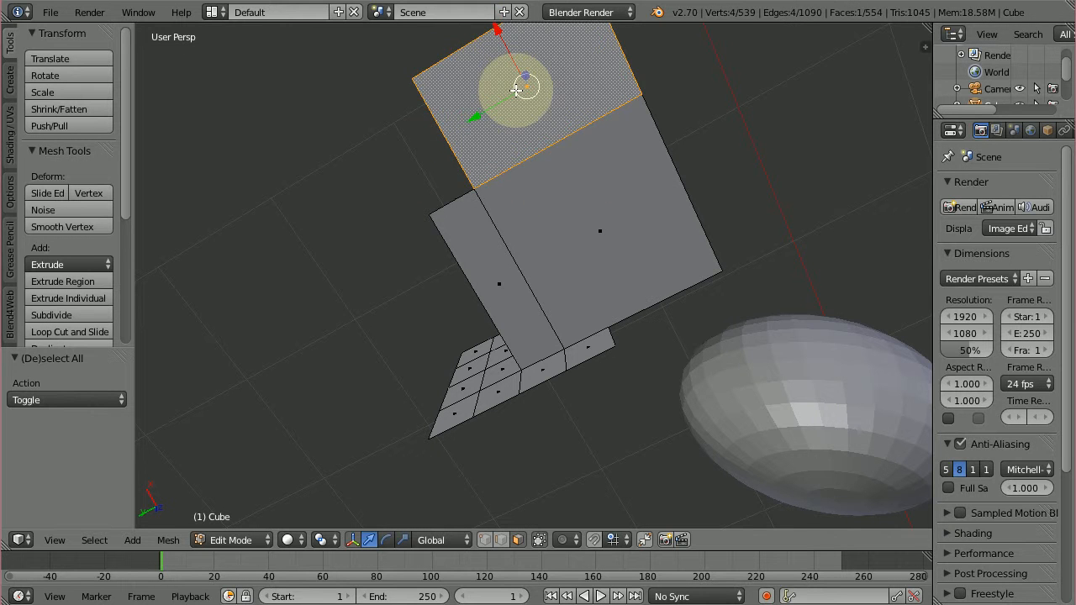
key("g")
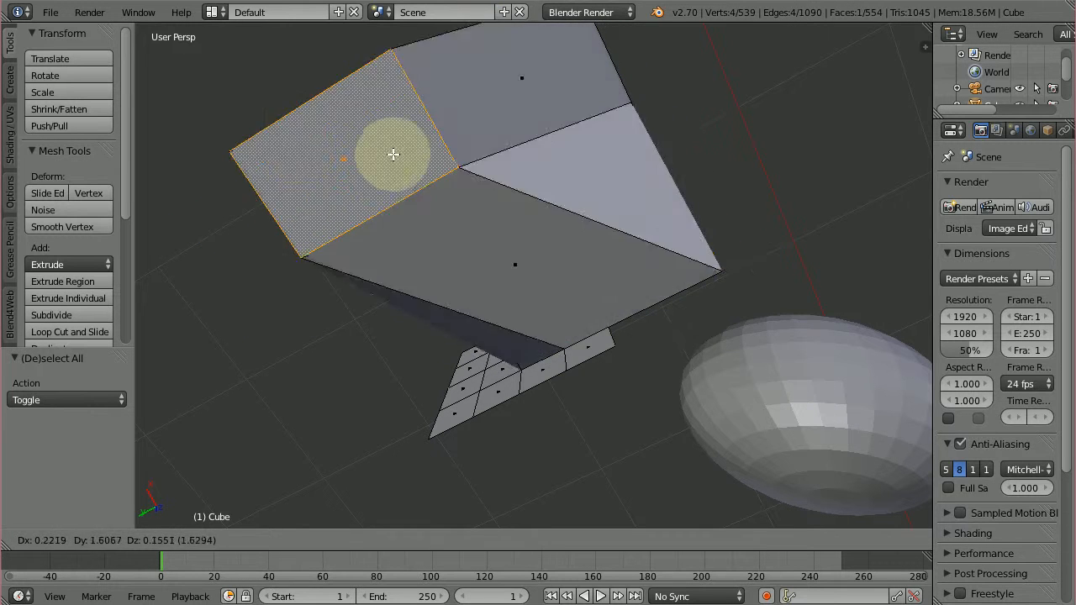
left_click(533, 175)
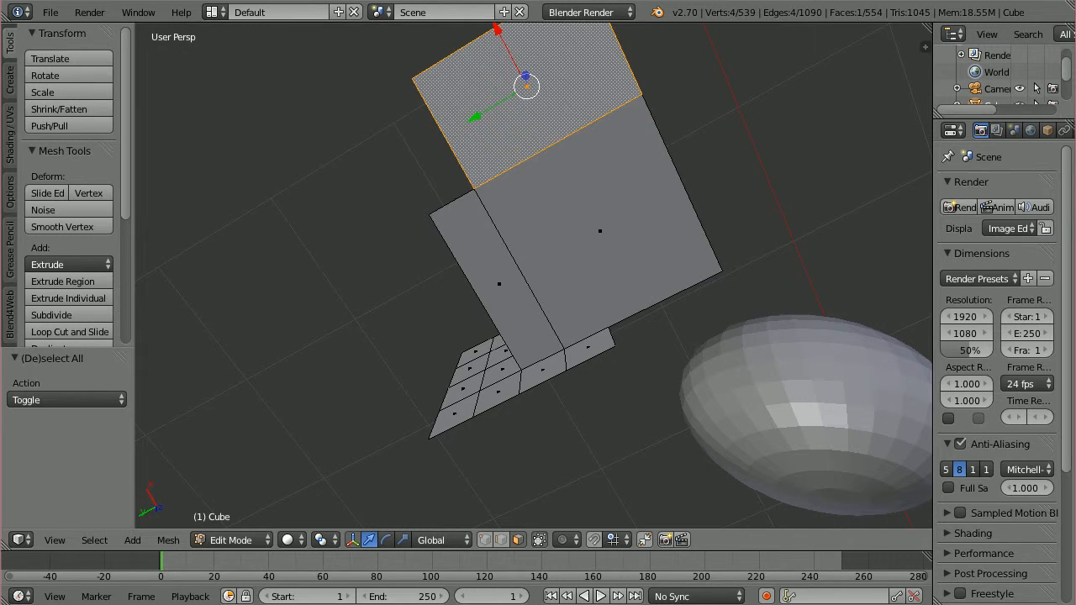
Step: Box-select the extruded block with selection limited to visible geometry, and again with hidden faces included
scroll(644, 348, "down", 6)
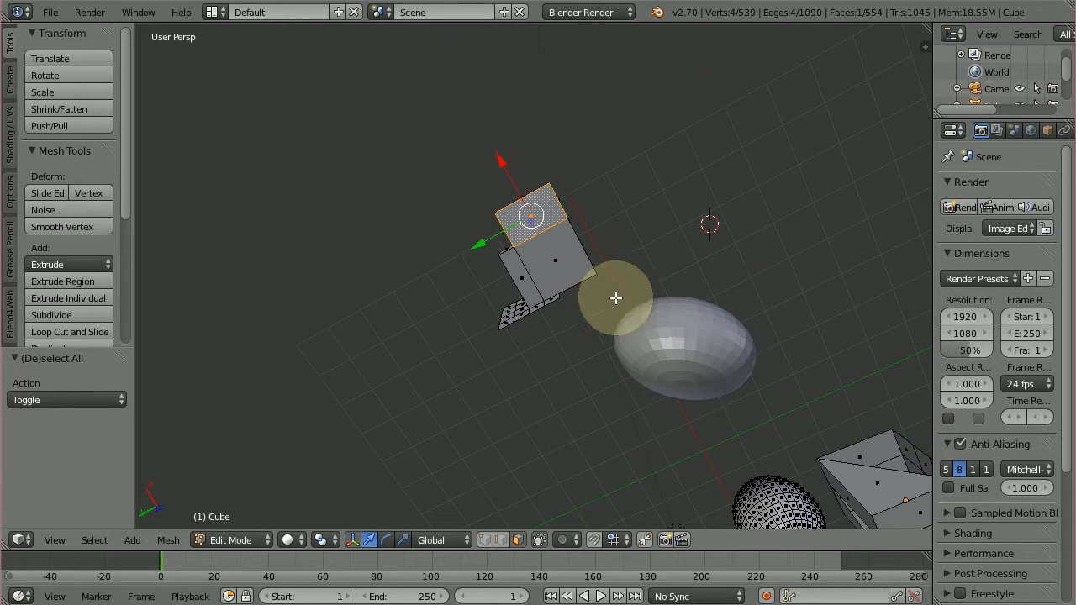
left_click_drag(609, 306, 377, 62)
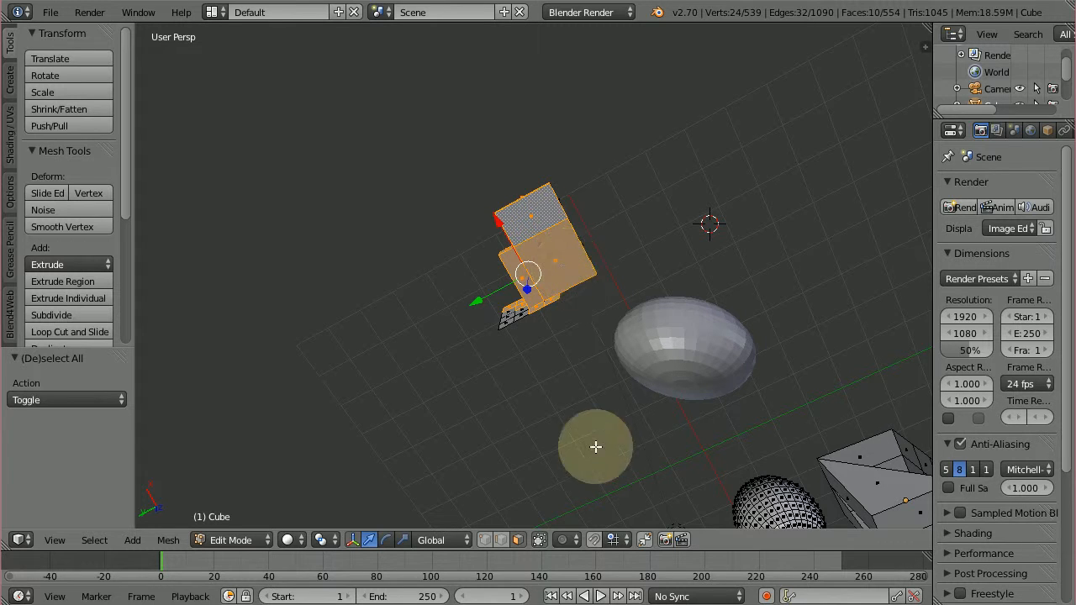
left_click(541, 540)
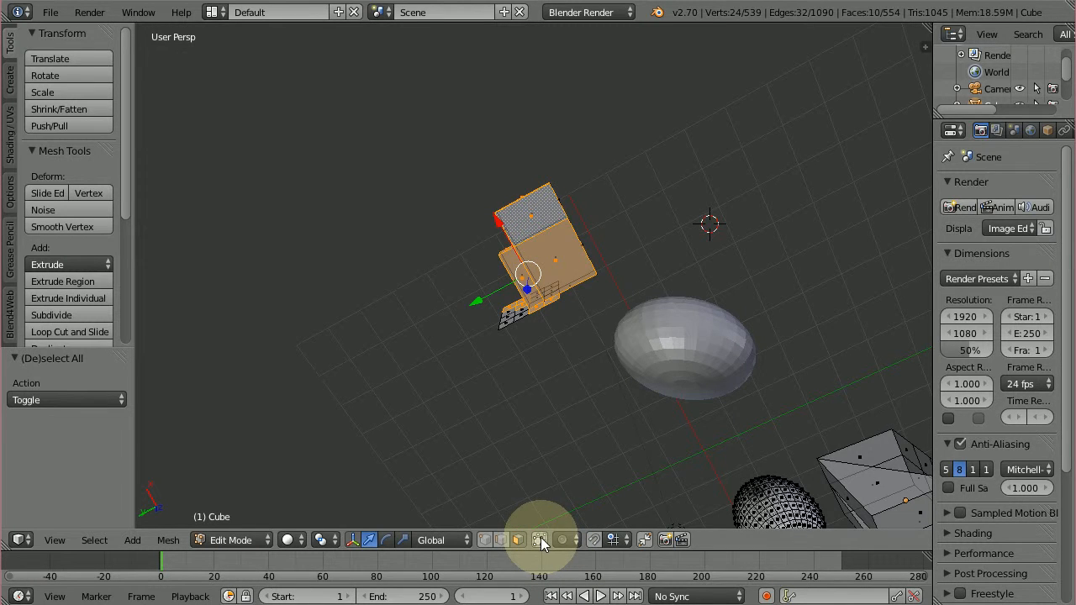
key("a")
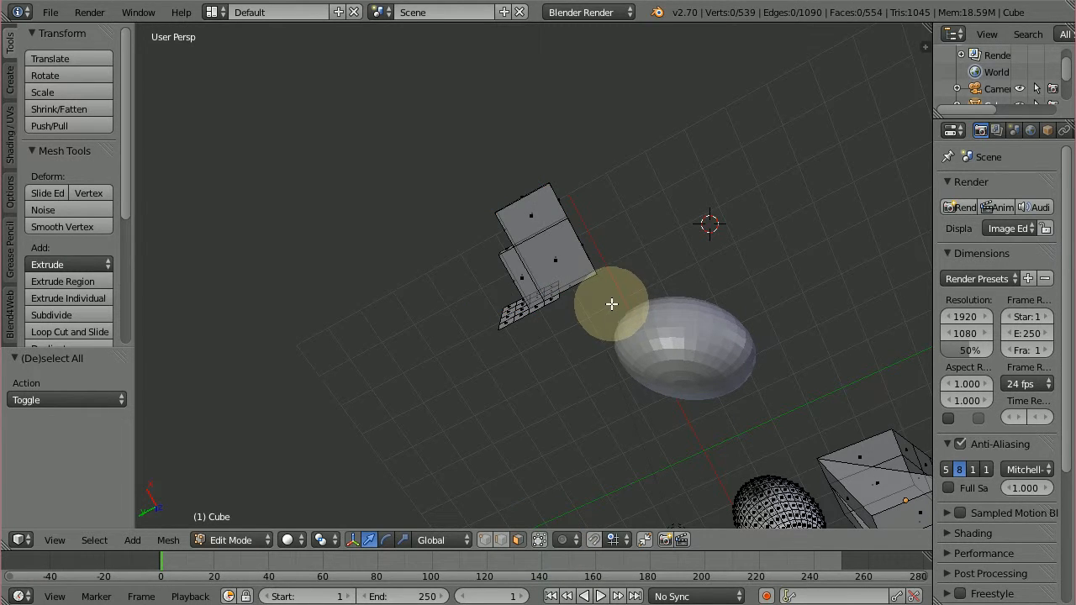
left_click_drag(613, 300, 420, 127)
middle_click_drag(579, 191, 546, 264)
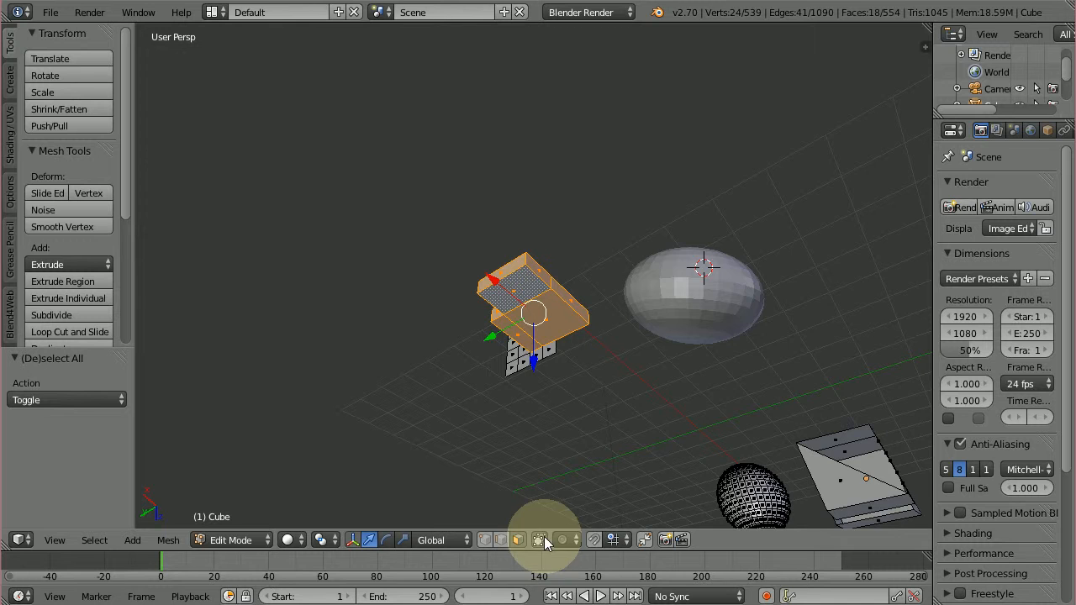
middle_click_drag(547, 475, 606, 386)
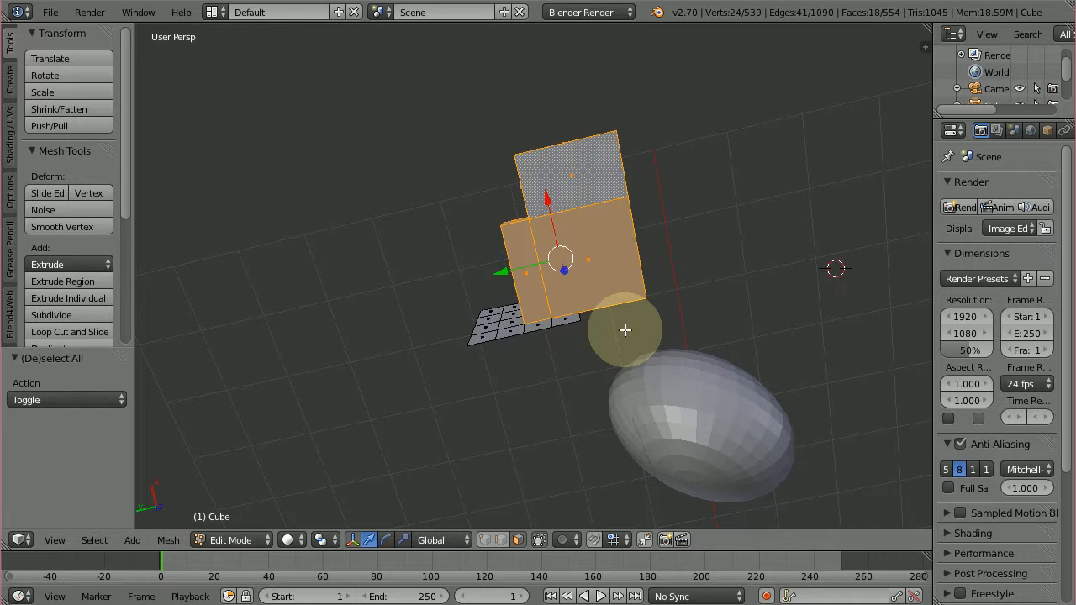
Step: Clear the selection, circle-select the faces of the grid and extruded block from two views, and deselect a few of them
key("a")
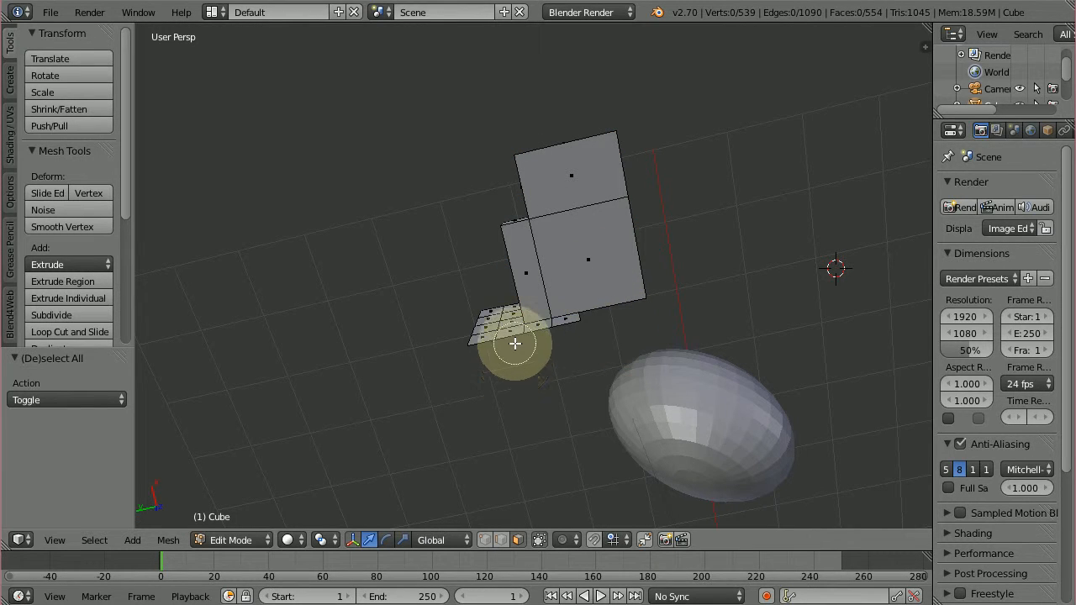
mouse_move(515, 344)
left_mouse_down()
mouse_move(504, 305)
mouse_move(633, 259)
mouse_move(545, 289)
mouse_move(652, 288)
left_mouse_up()
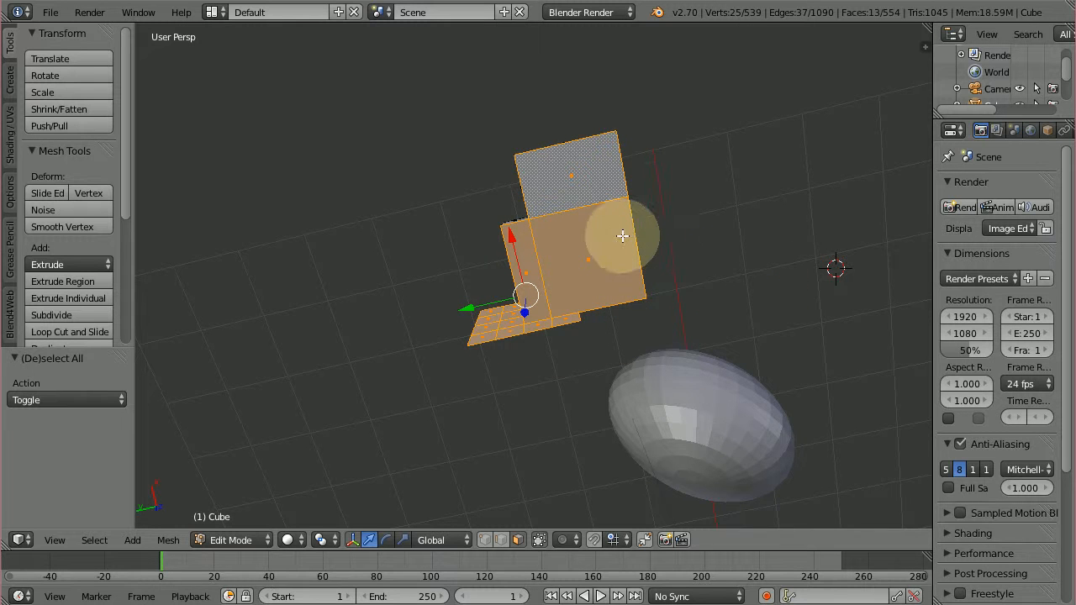
middle_click_drag(622, 236, 637, 476)
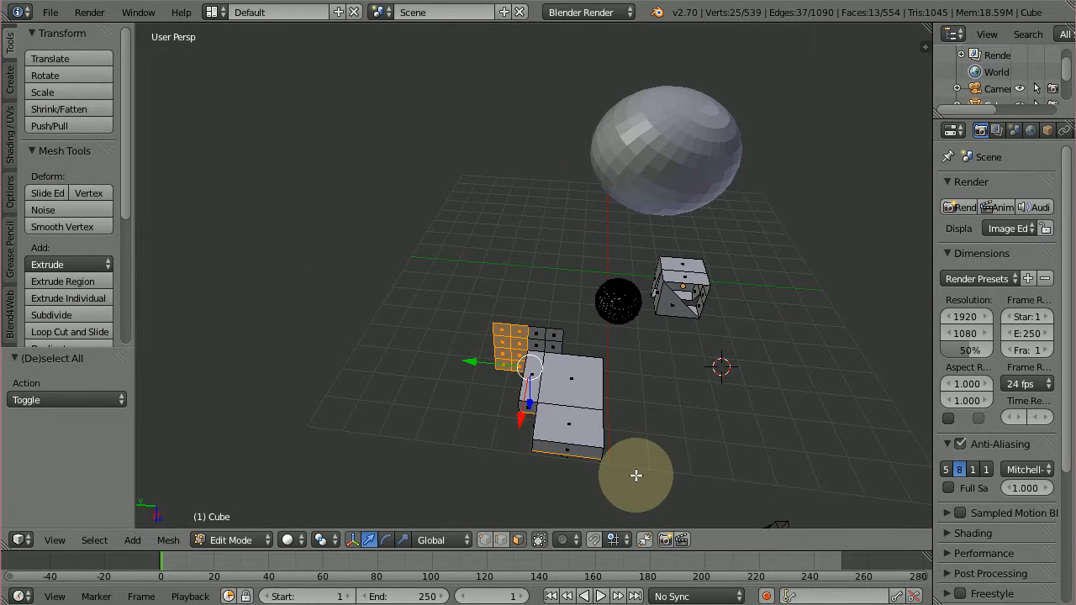
mouse_move(577, 449)
left_mouse_down()
mouse_move(512, 354)
mouse_move(529, 332)
mouse_move(568, 362)
left_mouse_up()
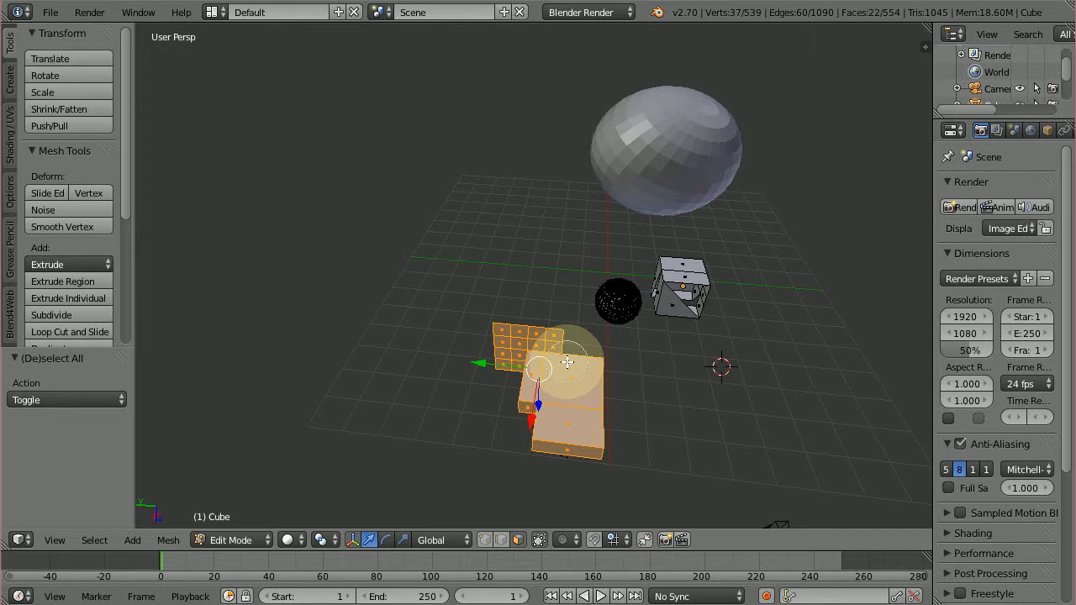
mouse_move(565, 363)
middle_mouse_down()
mouse_move(535, 353)
mouse_move(591, 474)
mouse_move(500, 331)
mouse_move(560, 383)
middle_mouse_up()
mouse_move(559, 383)
left_mouse_down()
mouse_move(567, 428)
mouse_move(456, 288)
mouse_move(577, 355)
mouse_move(538, 370)
left_mouse_up()
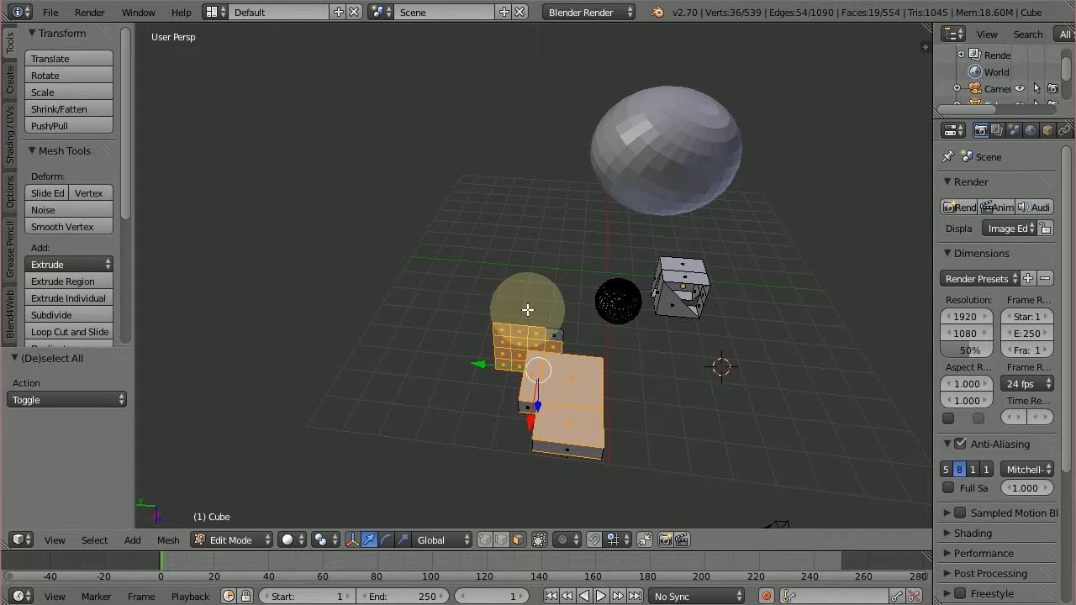
Step: Switch to the "Blender Hot Keys for Noobs" reference sheet
key("alt+Tab")
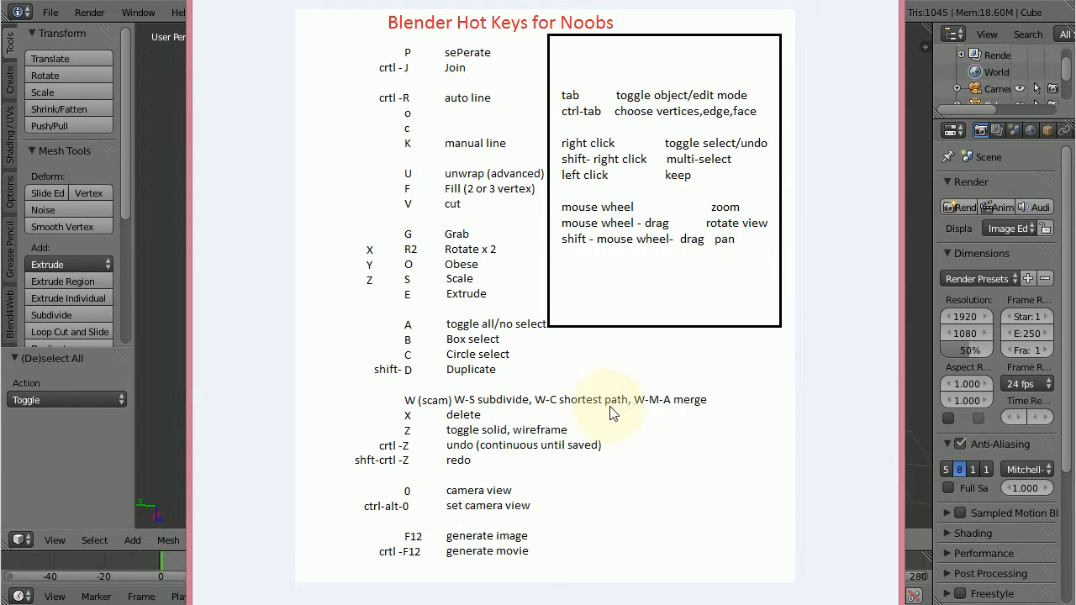
Step: Return to the 3D view, select the small grid's free upper corner face, and duplicate it above the grid's opposite upper corner
left_click(925, 377)
scroll(527, 364, "up", 2)
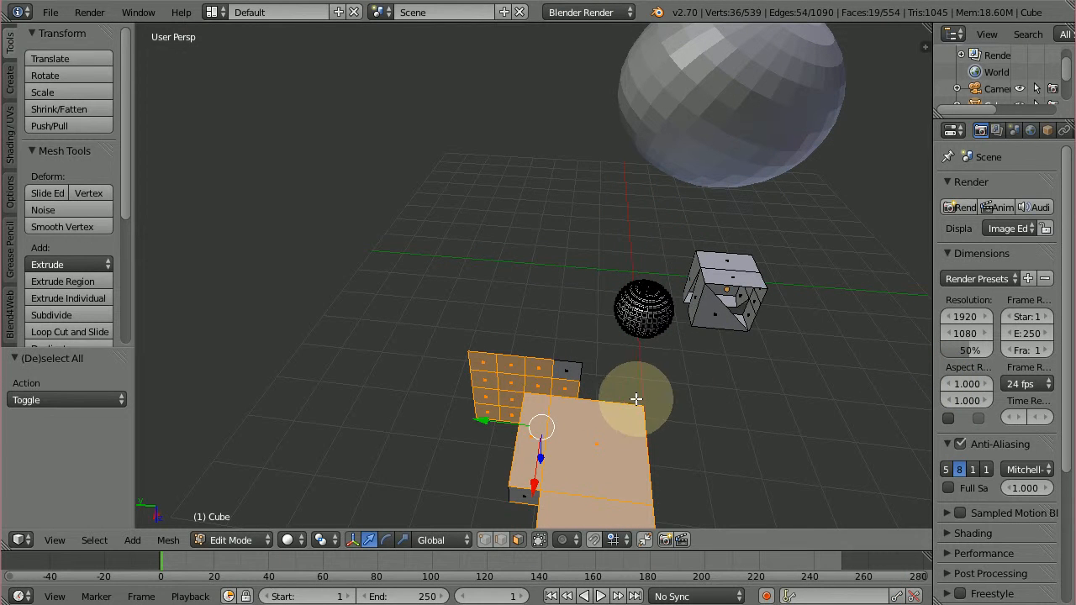
right_click(571, 371)
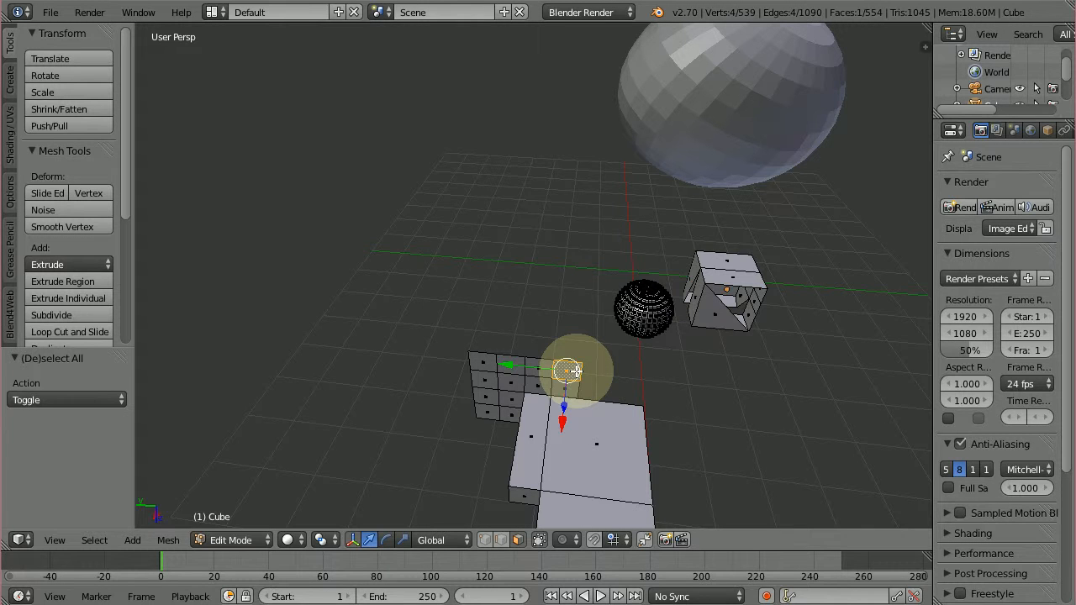
key("e")
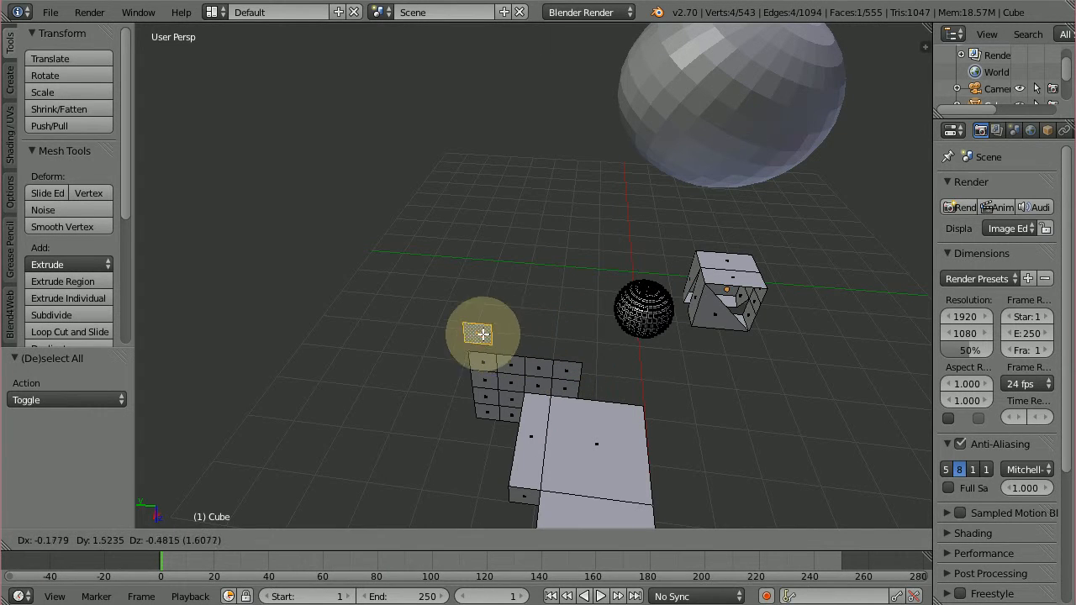
left_click(463, 338)
Step: Move the duplicated face by about X 0.142, Y -0.044, Z -0.092 so its corner nearly meets the grid's corner
middle_click_drag(499, 379, 416, 370)
key("g")
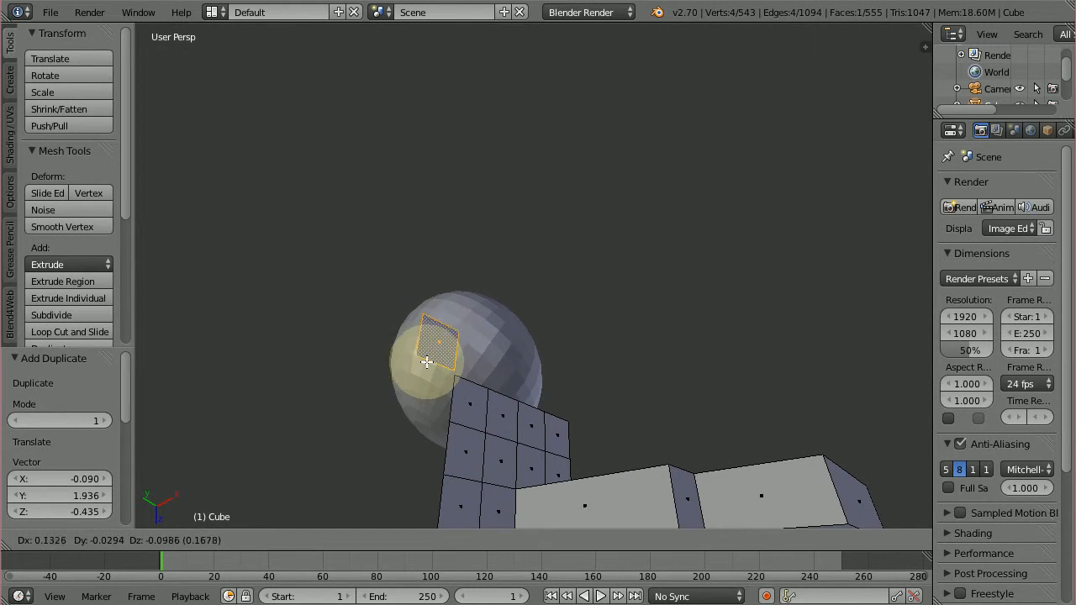
left_click(429, 357)
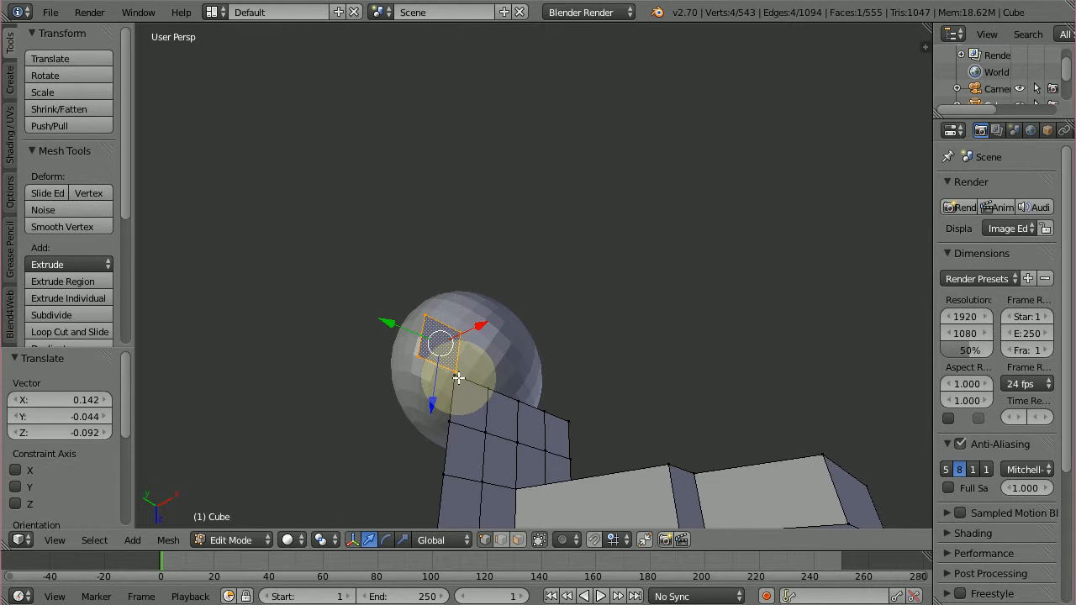
Step: Select the adjacent corner vertices of the grid and the duplicated face, and merge them at the first one
middle_click_drag(455, 378, 469, 336)
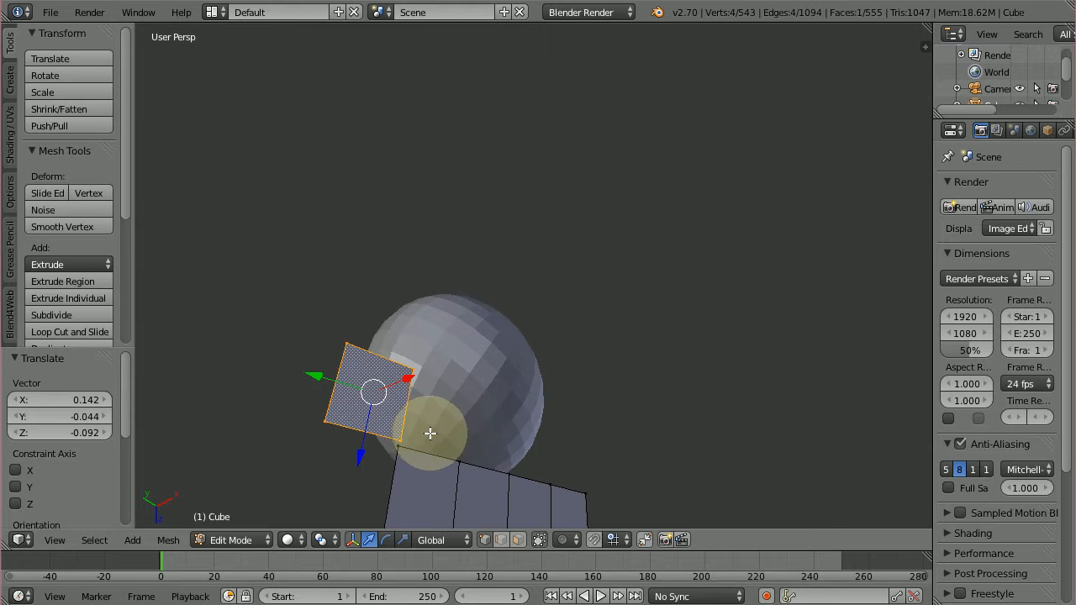
middle_click_drag(430, 433, 451, 420)
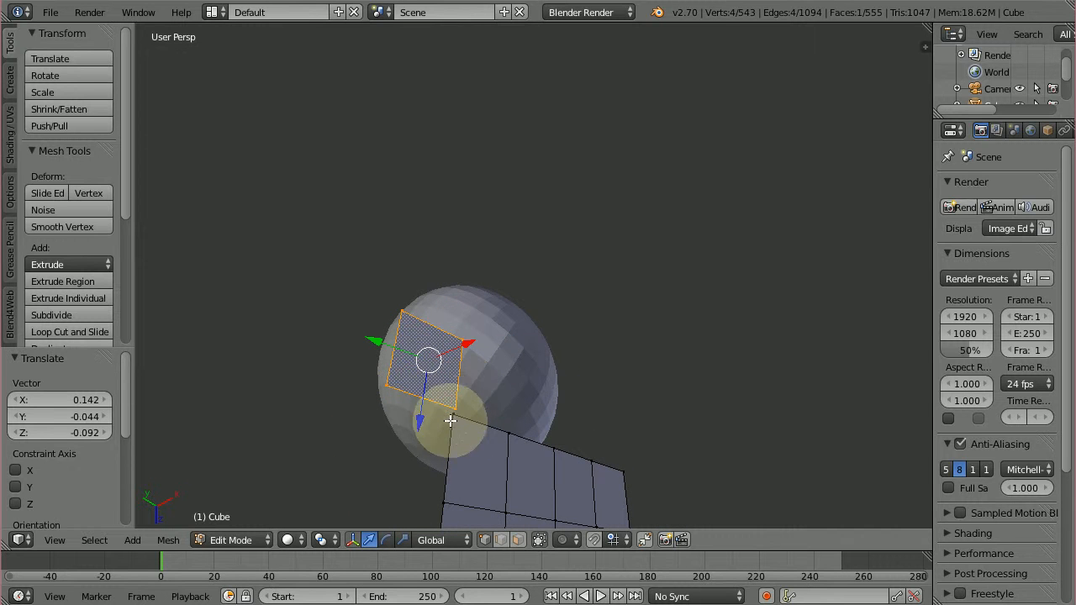
right_click(455, 413)
right_click(455, 410, "shift")
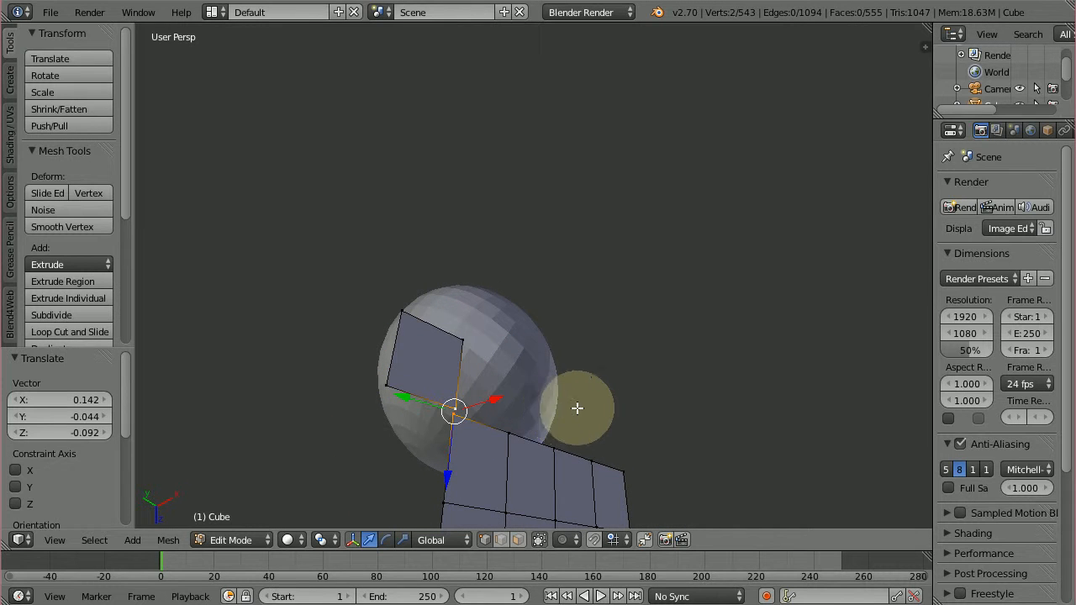
key("w")
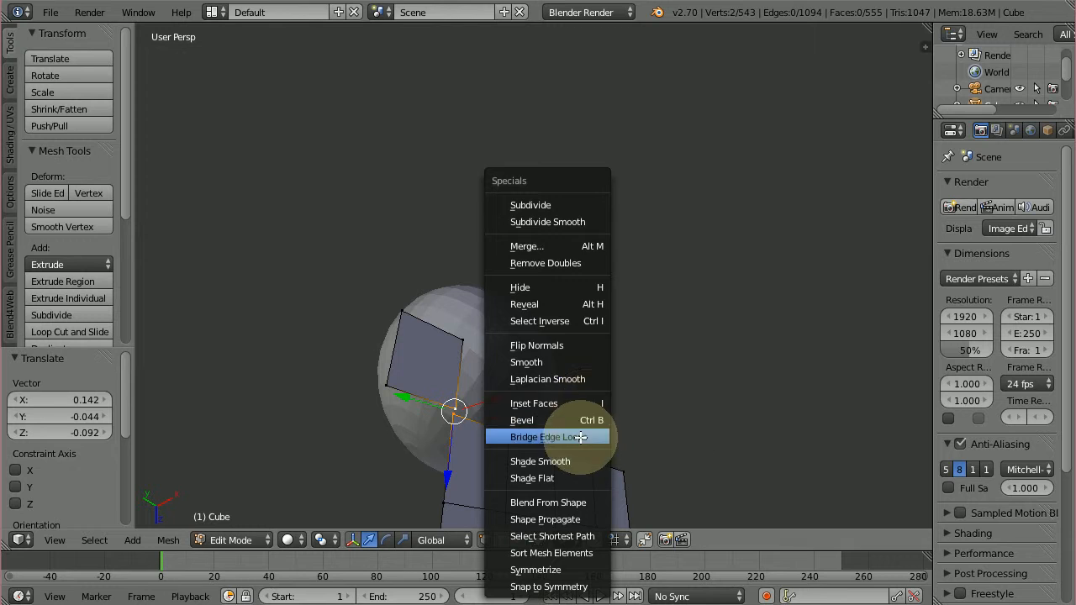
left_click(575, 247)
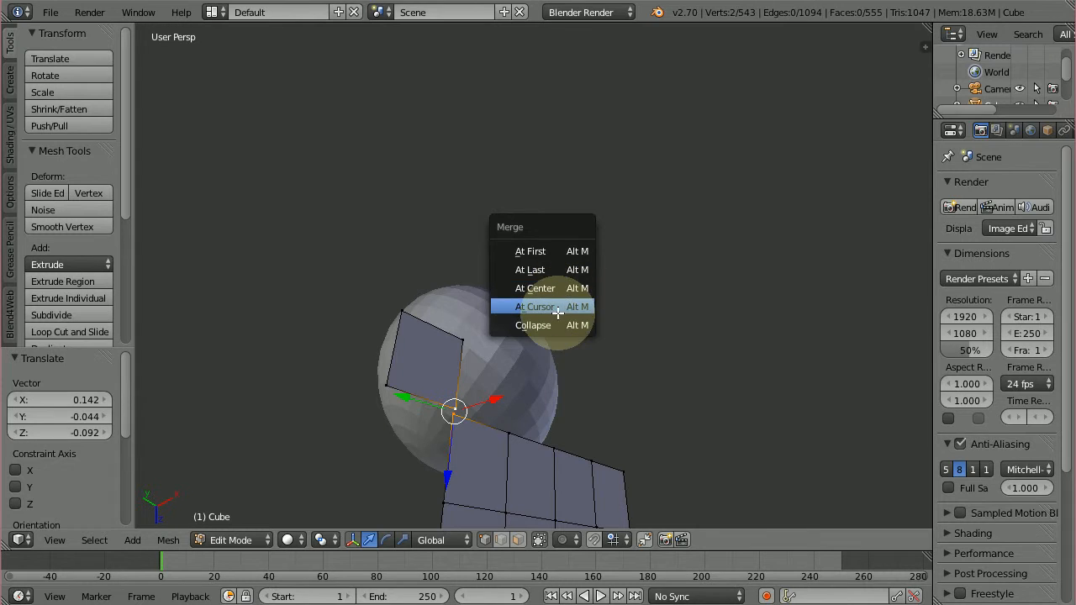
left_click(550, 251)
Step: Select the grid's far lower corner vertex and the merged vertex, check the reference sheet, and select the shortest path between them
middle_click_drag(428, 451, 582, 389)
middle_click_drag(505, 427, 418, 389)
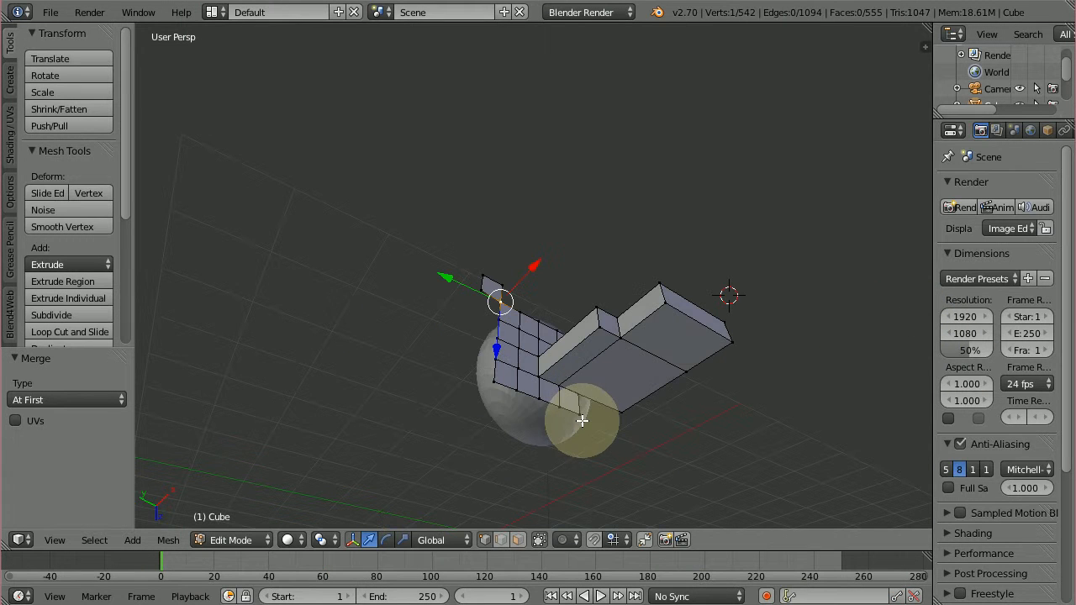
right_click(580, 415)
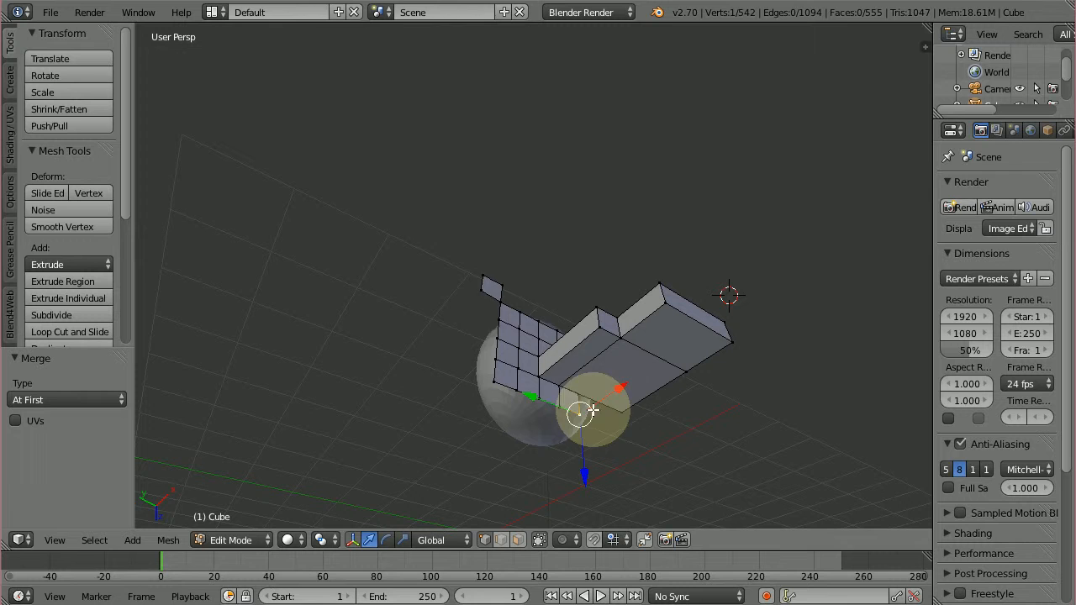
right_click(502, 302, "shift")
left_click(719, 0)
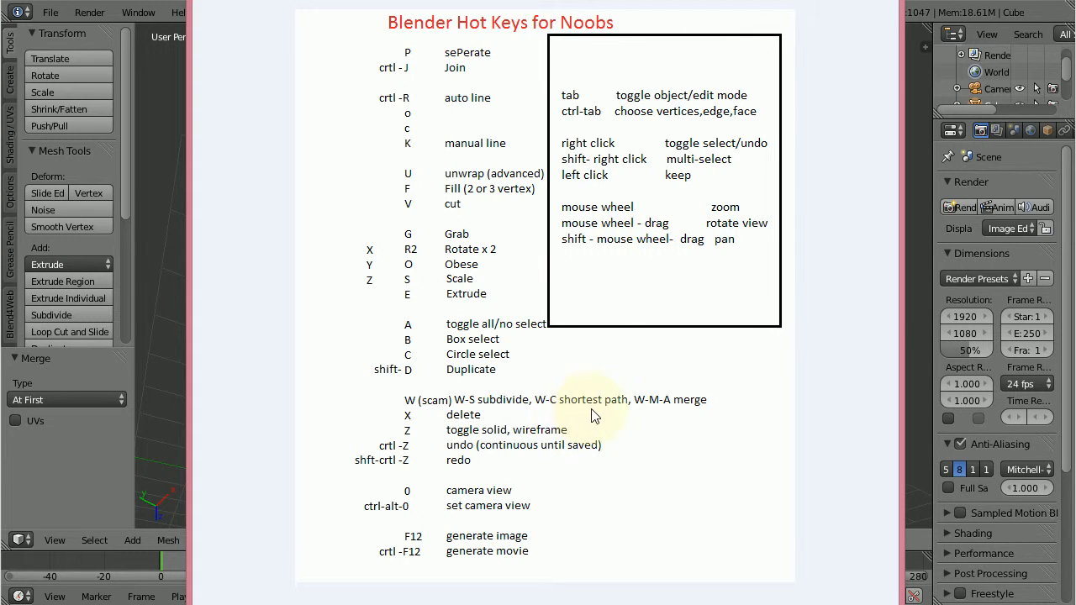
left_click(914, 289)
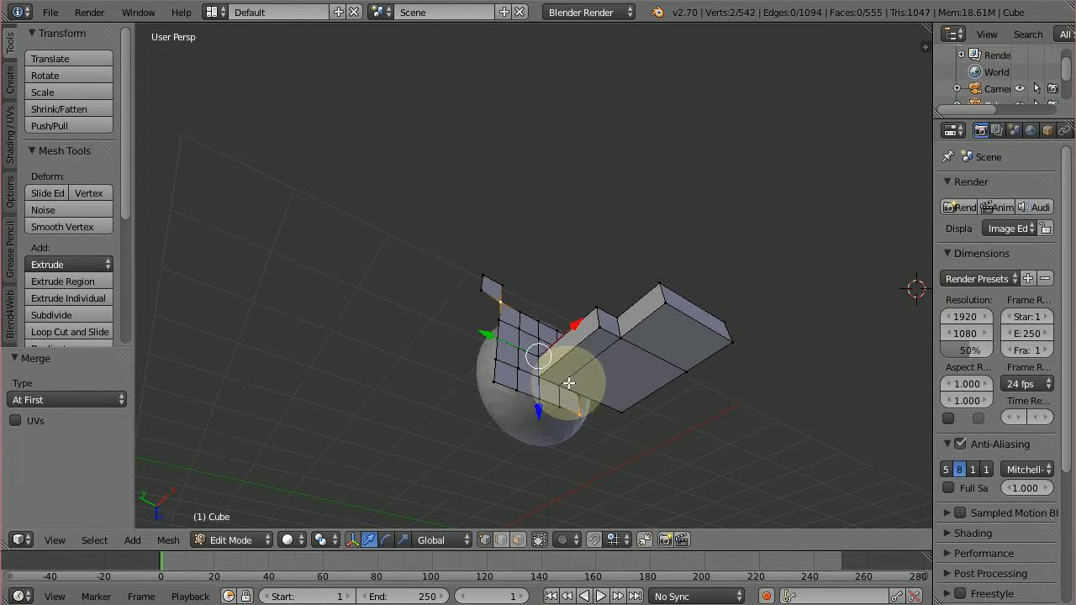
right_click(600, 363, "ctrl")
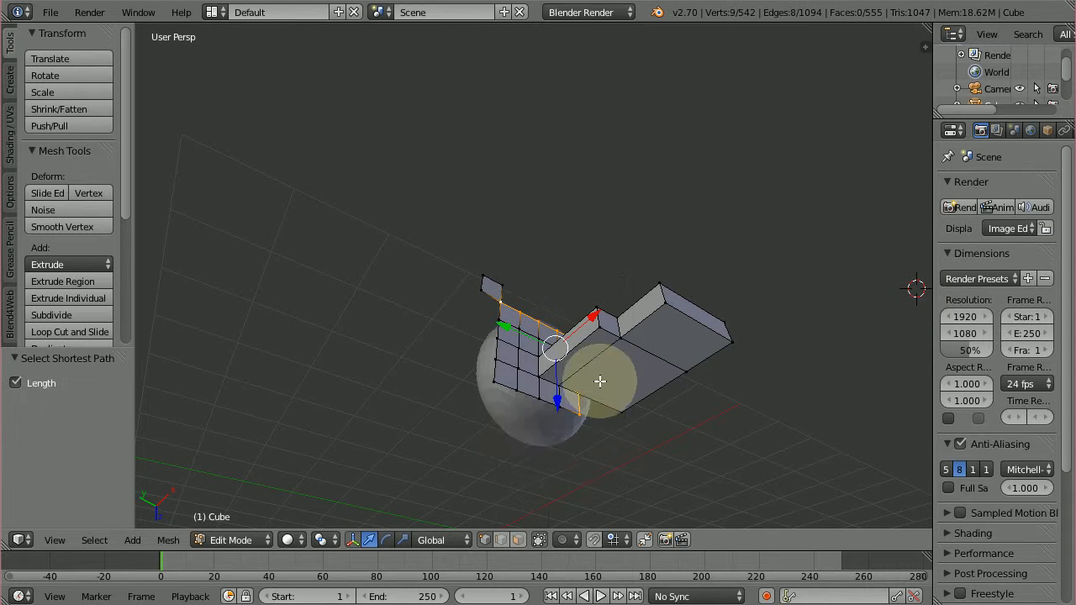
Step: Select the shortest path from the merged vertex to the bottom vertex beside the far lower corner, and delete its edges
right_click(556, 405)
right_click(501, 302, "shift")
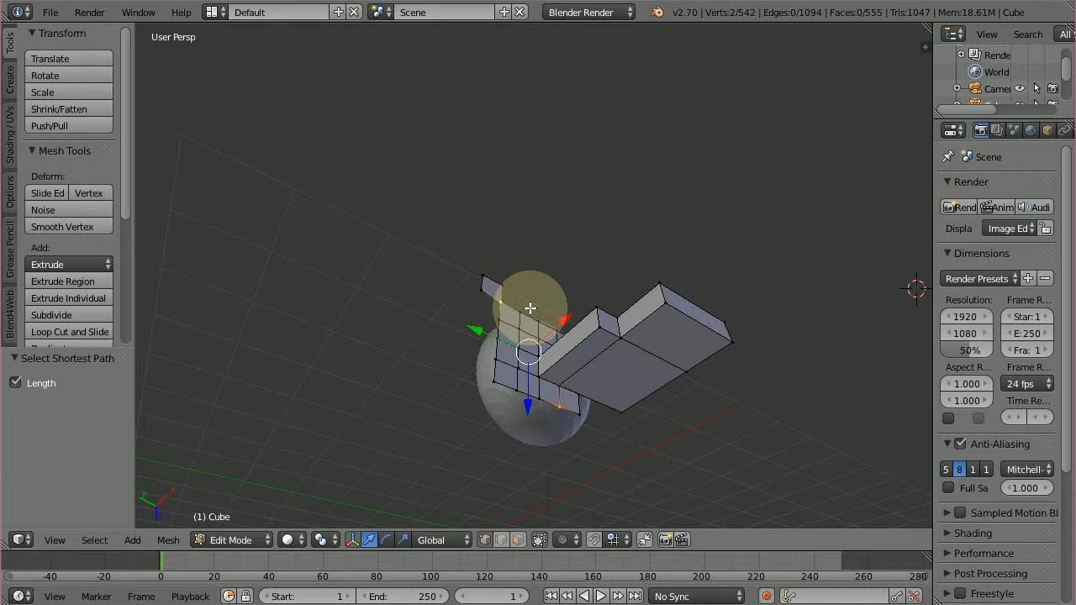
key("w")
left_click(535, 312)
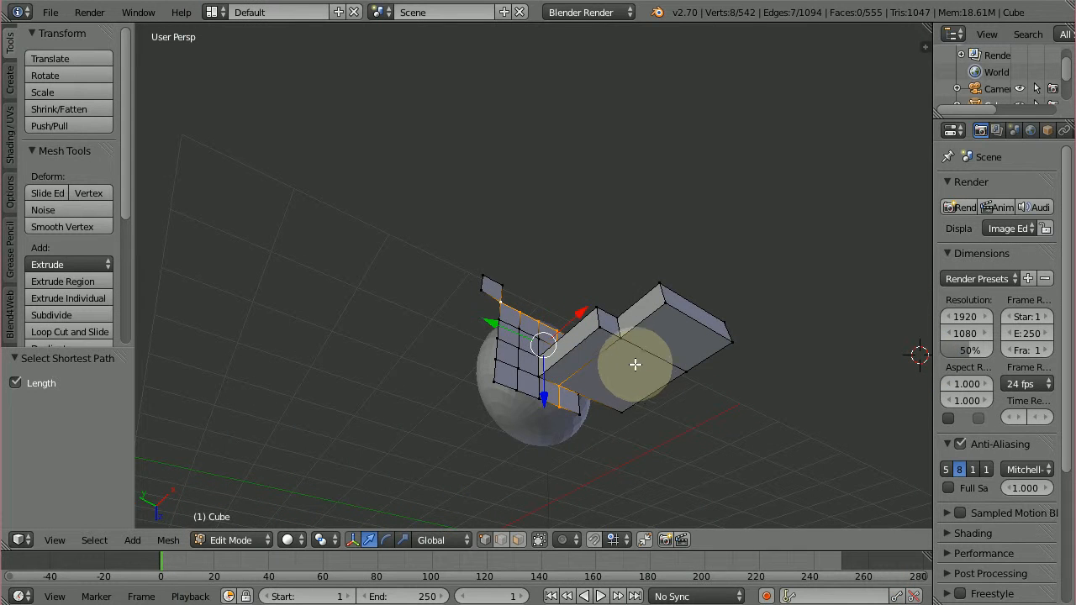
key("x")
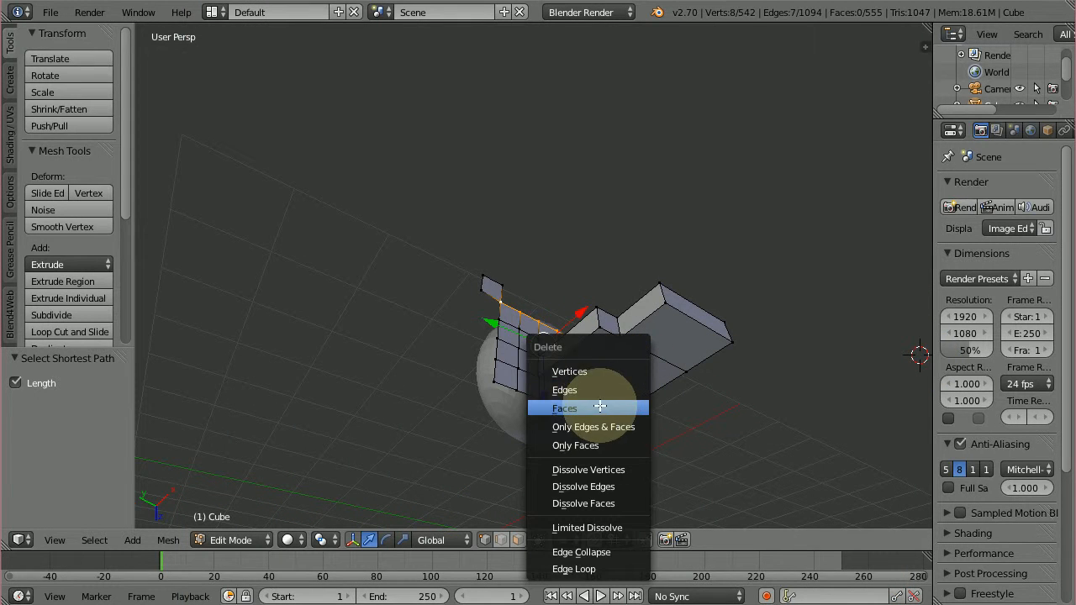
left_click(596, 382)
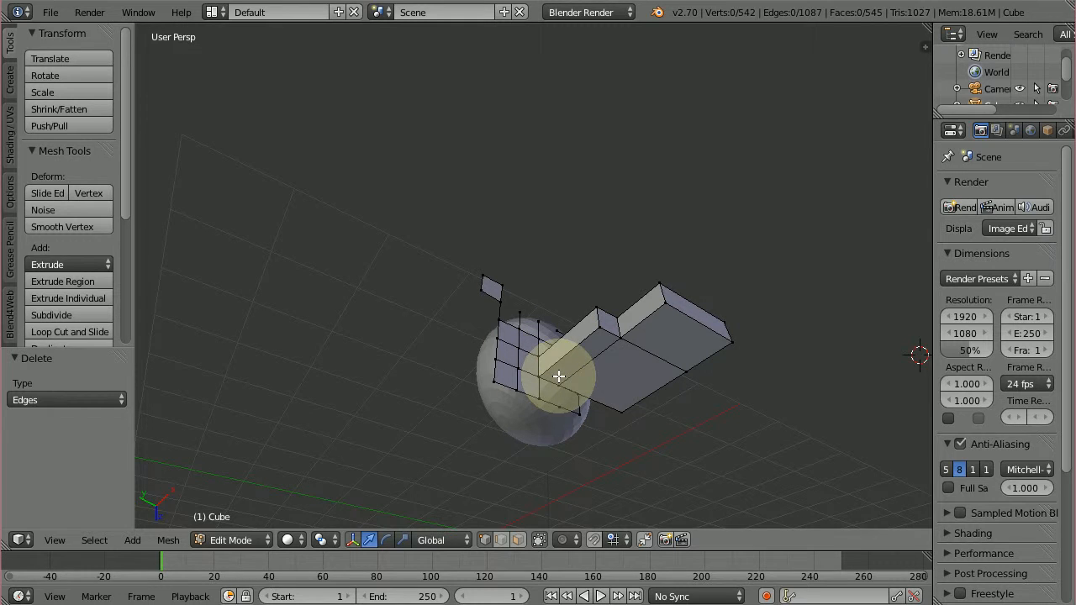
Step: Compare wireframe and solid display, and toggle the limiting of selection to visible geometry off and on again
key("z")
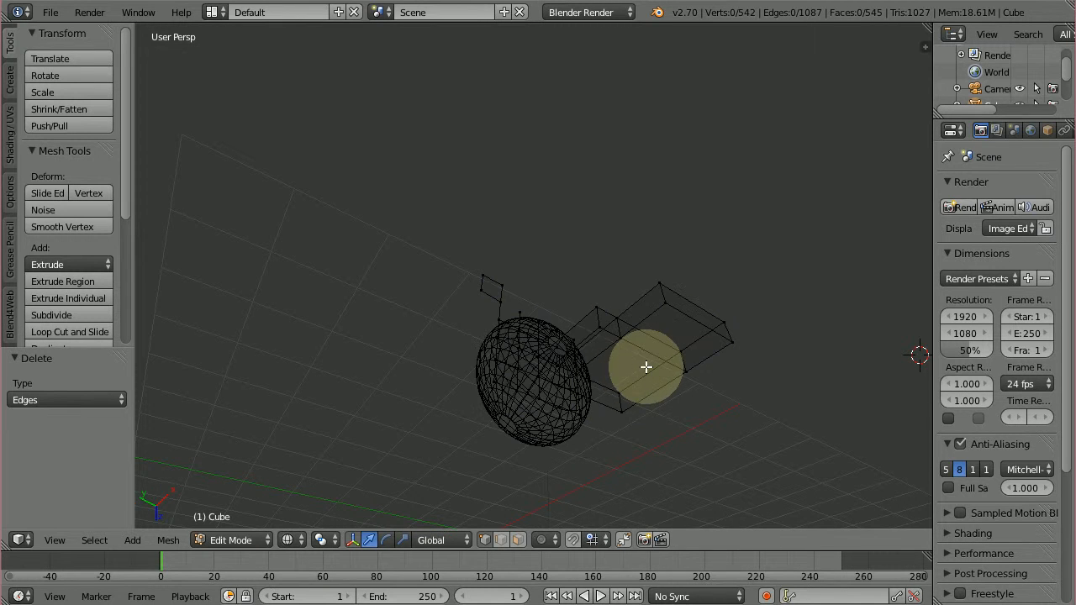
middle_click_drag(646, 368, 615, 399)
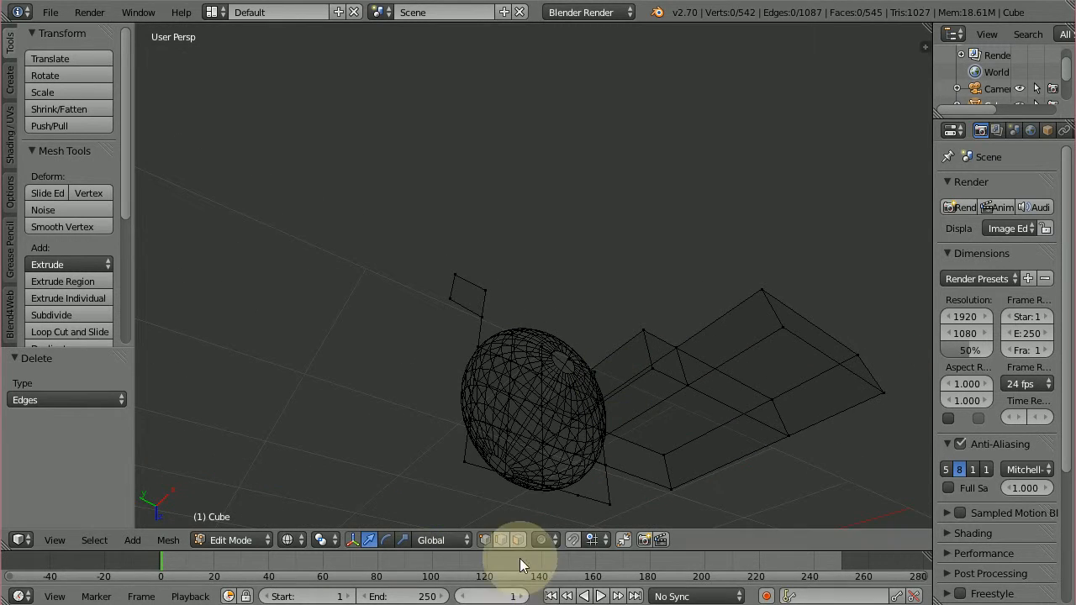
key("z")
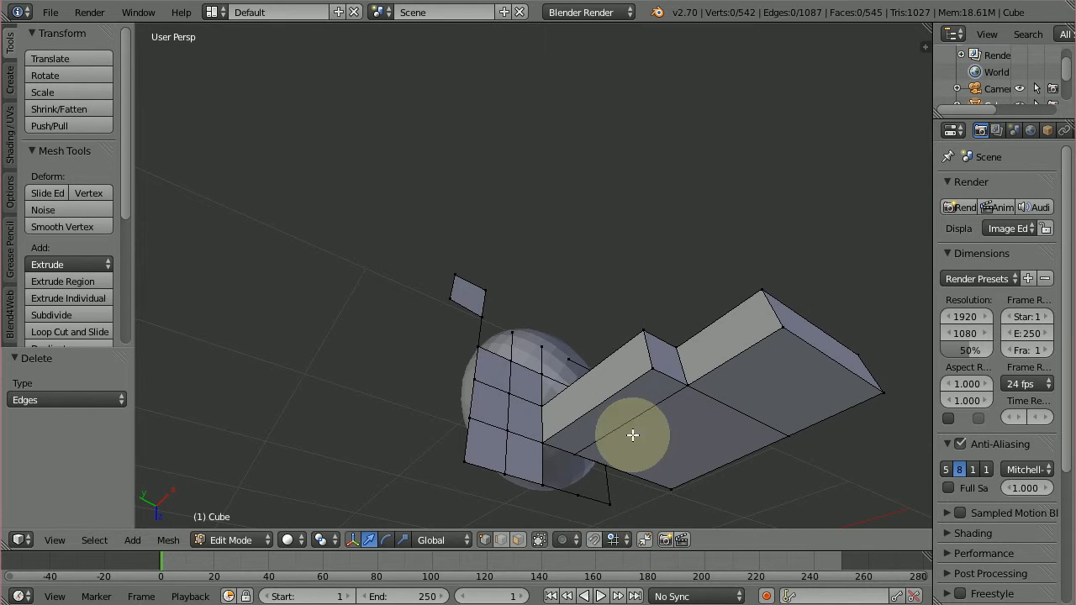
left_click(541, 539)
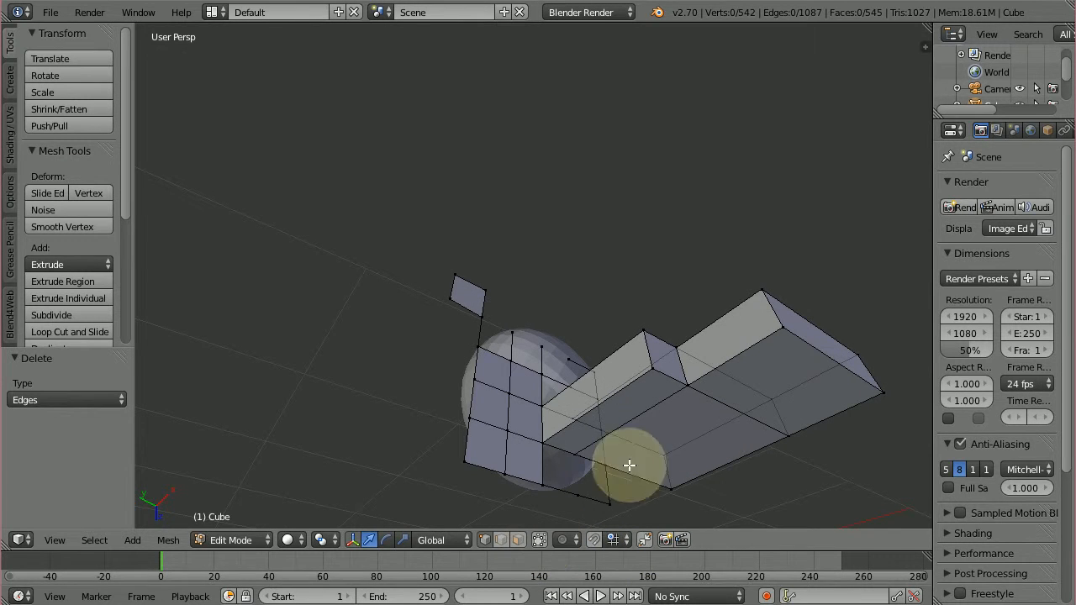
left_click(539, 536)
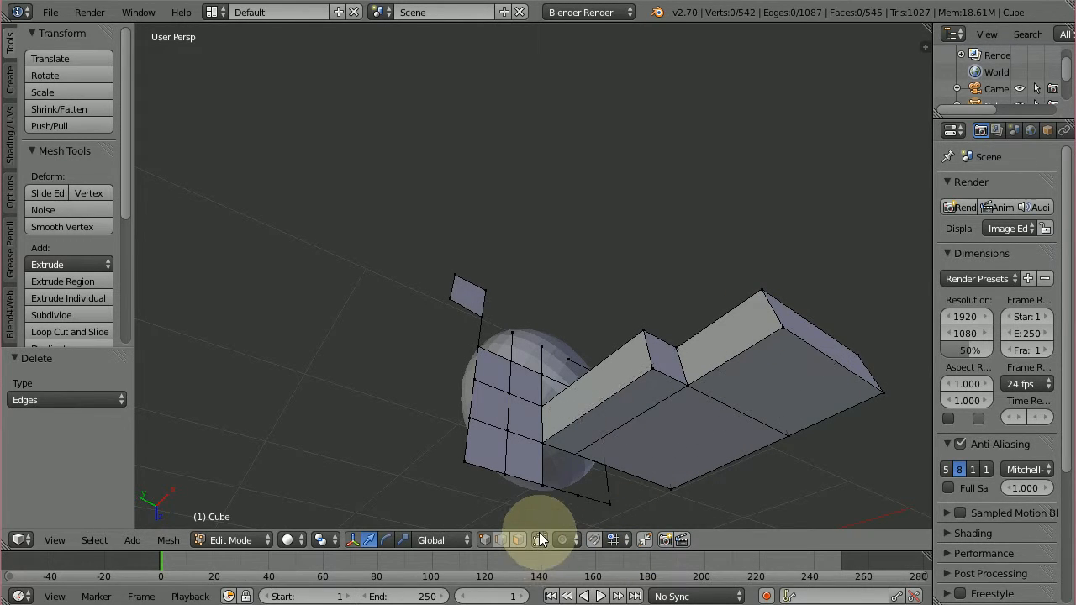
key("z")
key("z")
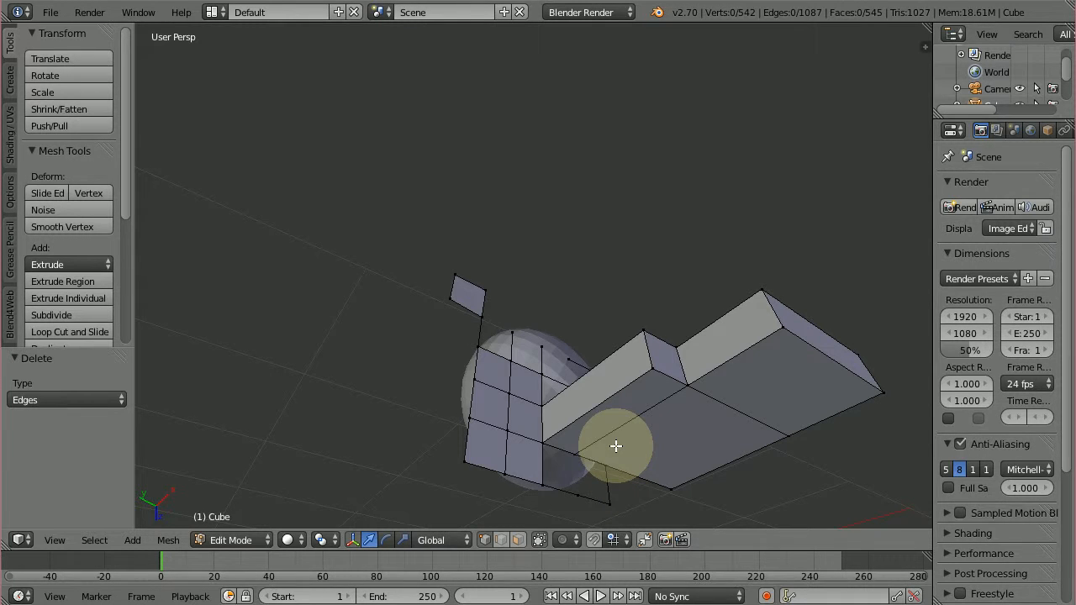
Step: Undo the edge deletion, redo it, and undo it once more
key("ctrl+r")
left_click(616, 446)
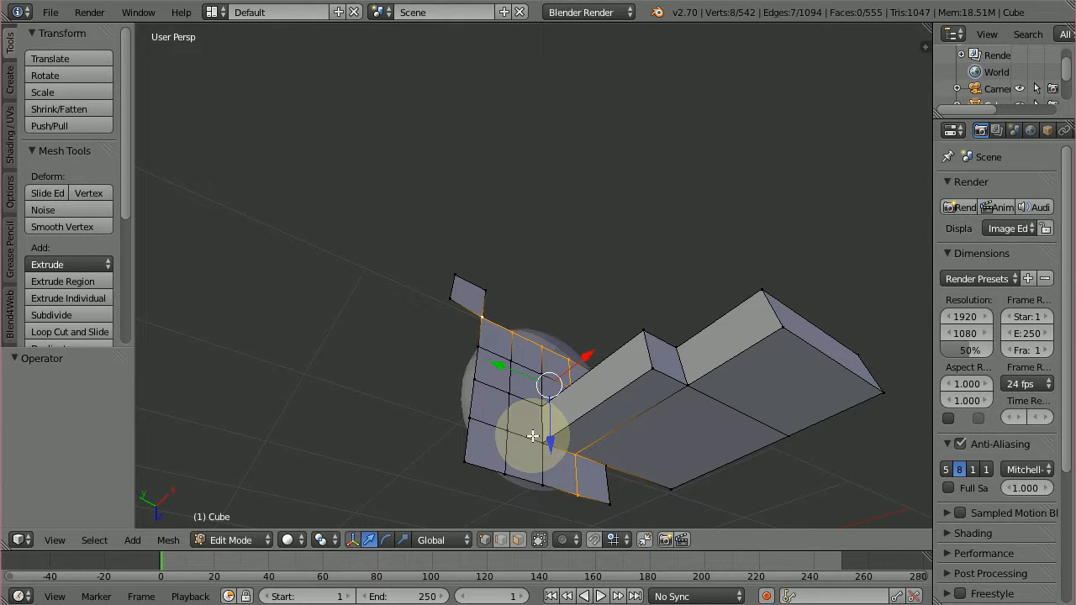
key("x")
key("e")
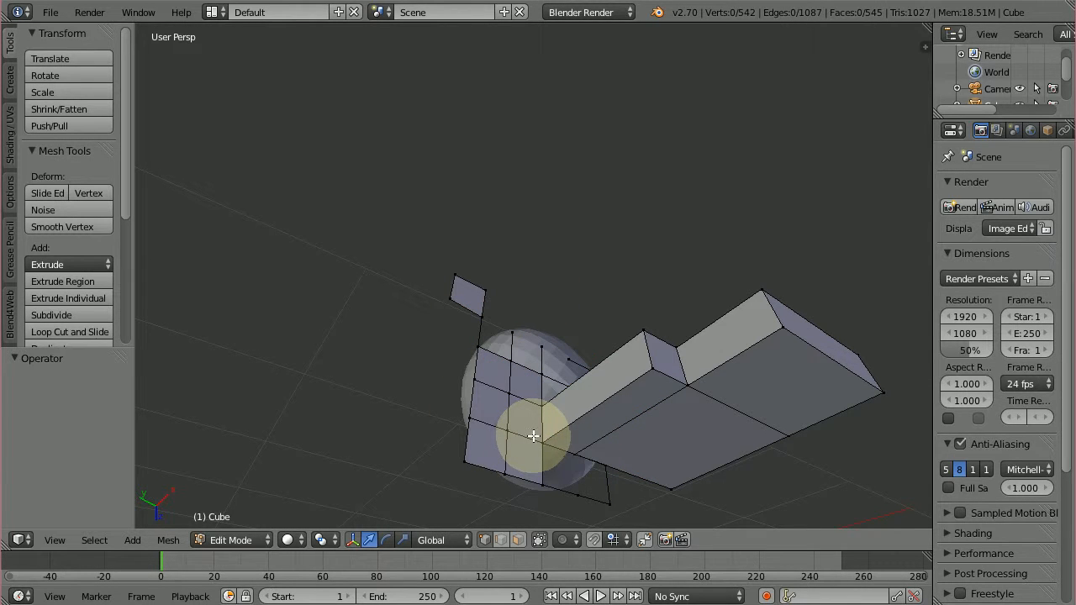
key("ctrl+z")
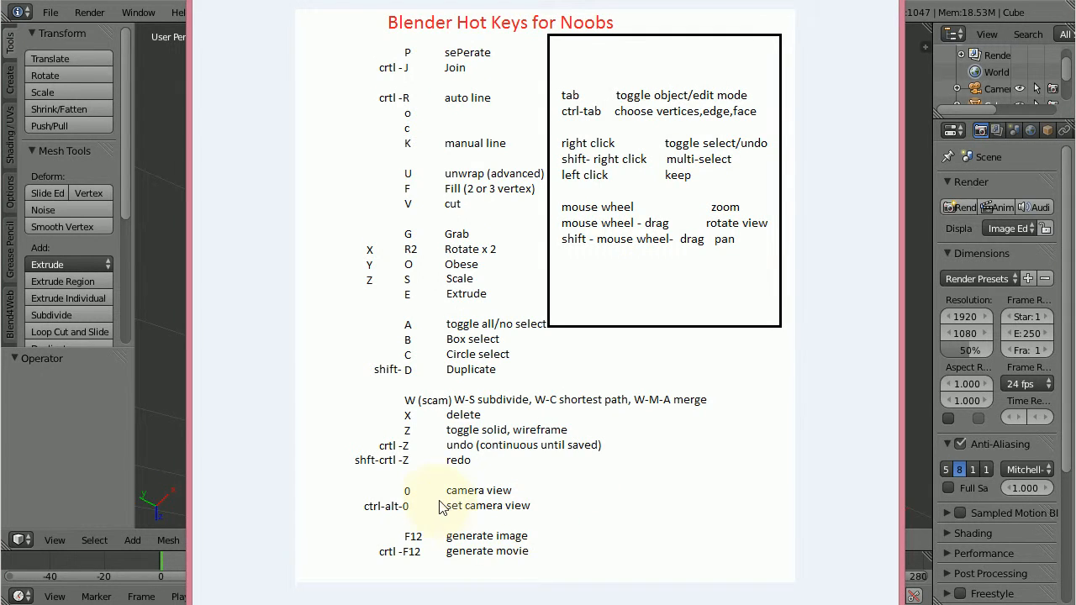
Step: Return from the reference sheet to the 3D view and toggle between the camera view and the free perspective view
left_click(911, 358)
scroll(788, 369, "down", 4)
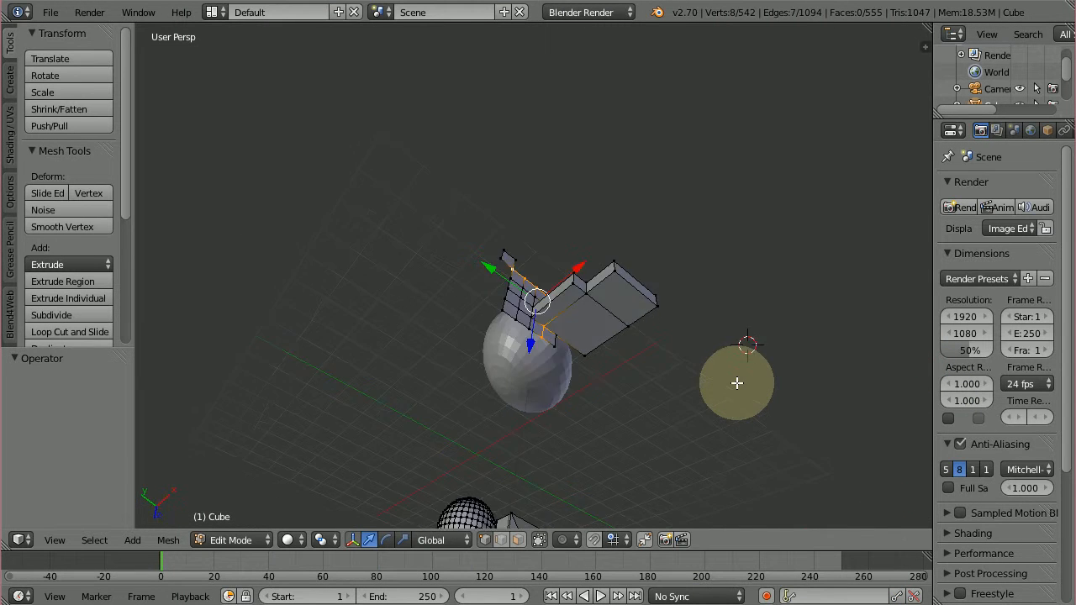
key("KP_0")
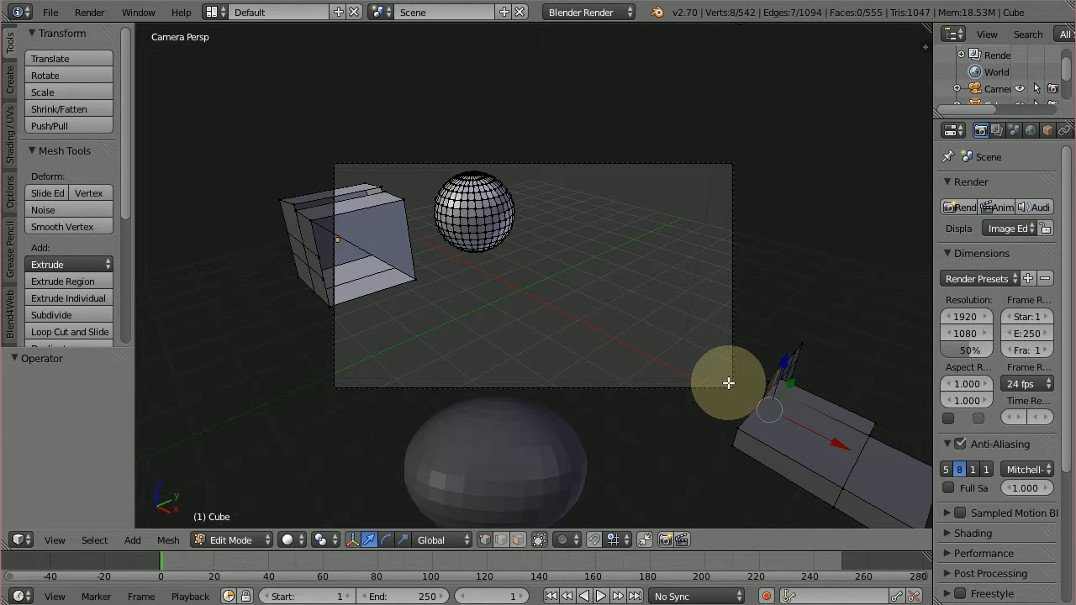
scroll(728, 383, "up", 3)
scroll(728, 383, "down", 5)
middle_click_drag(728, 383, 719, 389)
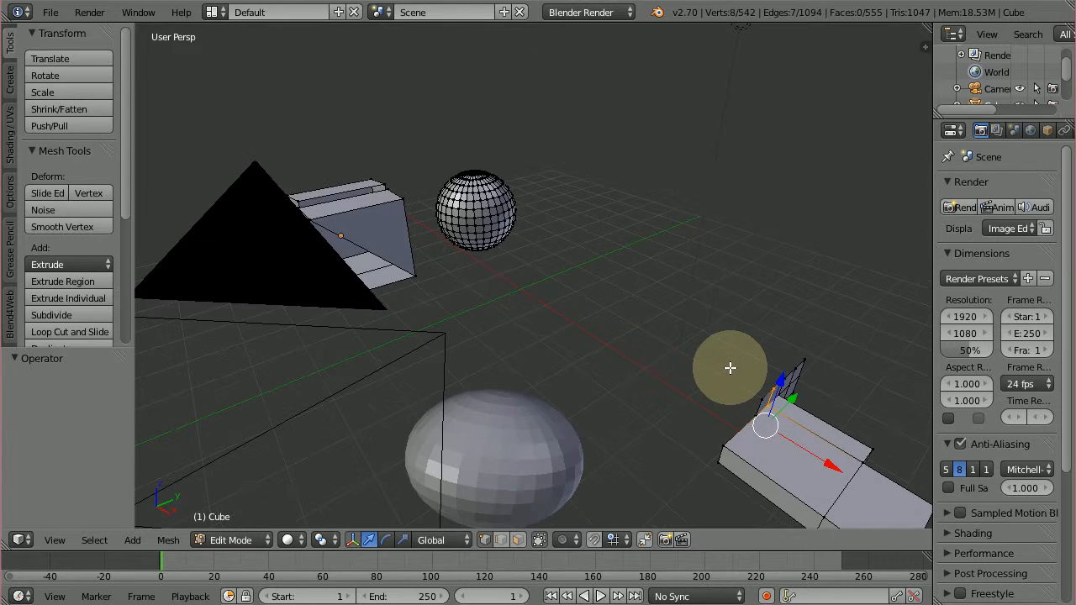
scroll(731, 367, "down", 6)
middle_click_drag(483, 308, 612, 308)
key("KP_0")
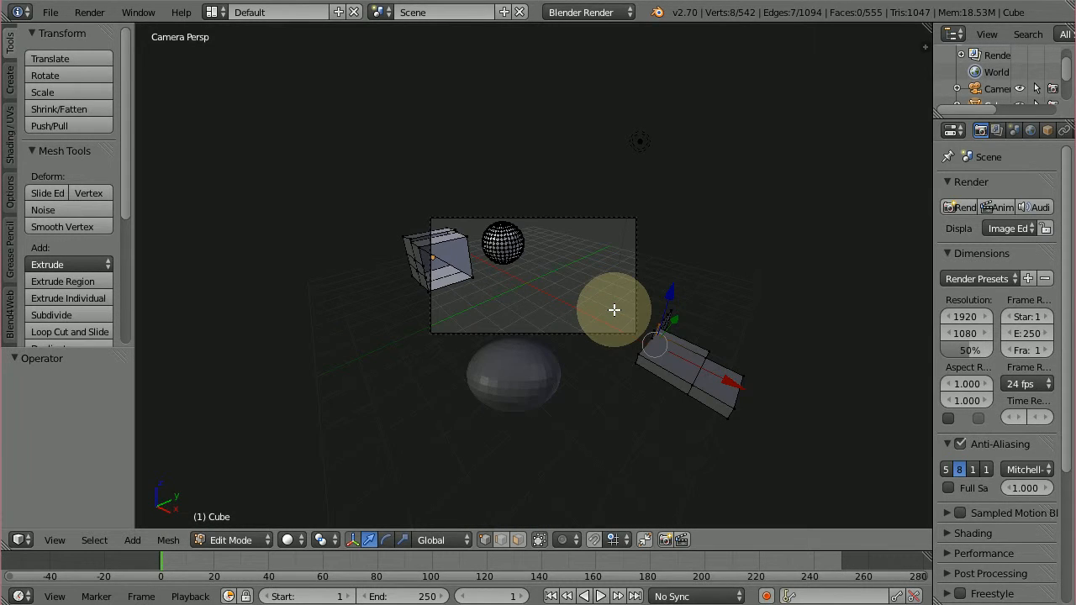
key("KP_0")
Step: Align the camera to a slightly elevated view of the whole scene with the cube in the middle
middle_click_drag(614, 308, 594, 297)
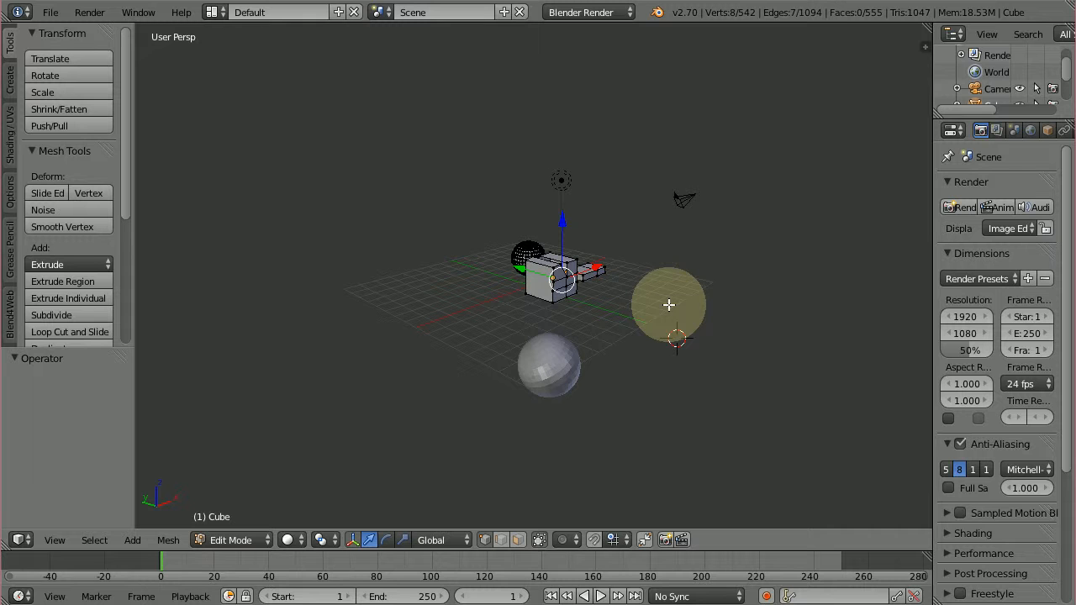
key("ctrl+alt+KP_0")
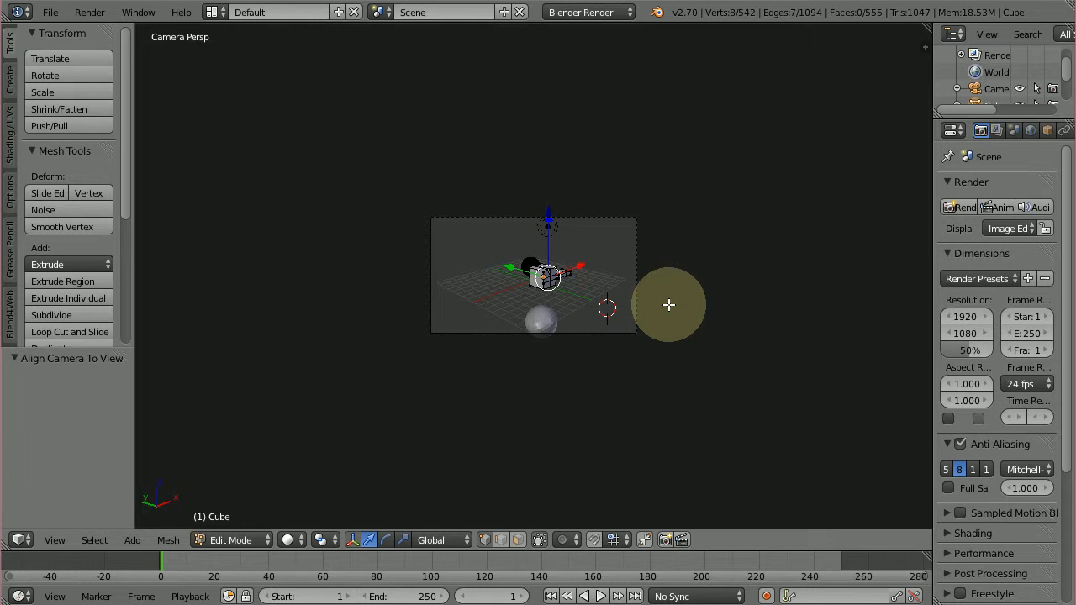
scroll(669, 304, "up", 5)
scroll(668, 304, "down", 2)
scroll(669, 304, "up", 2)
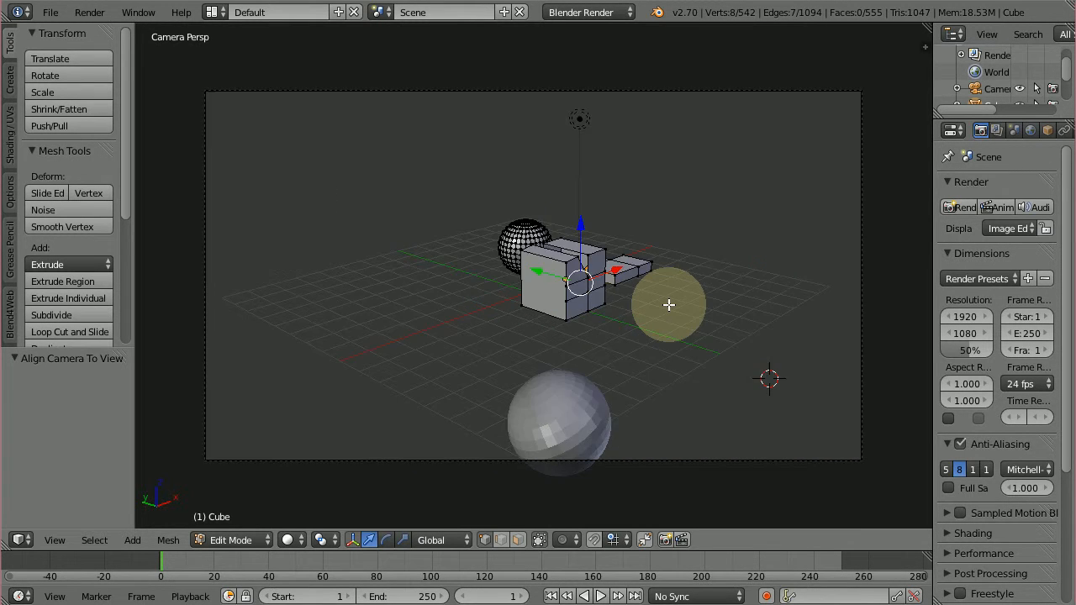
Step: Align the camera to a more distant view of the whole scene and inspect the camera frame
scroll(668, 304, "down", 4)
key("KP_0")
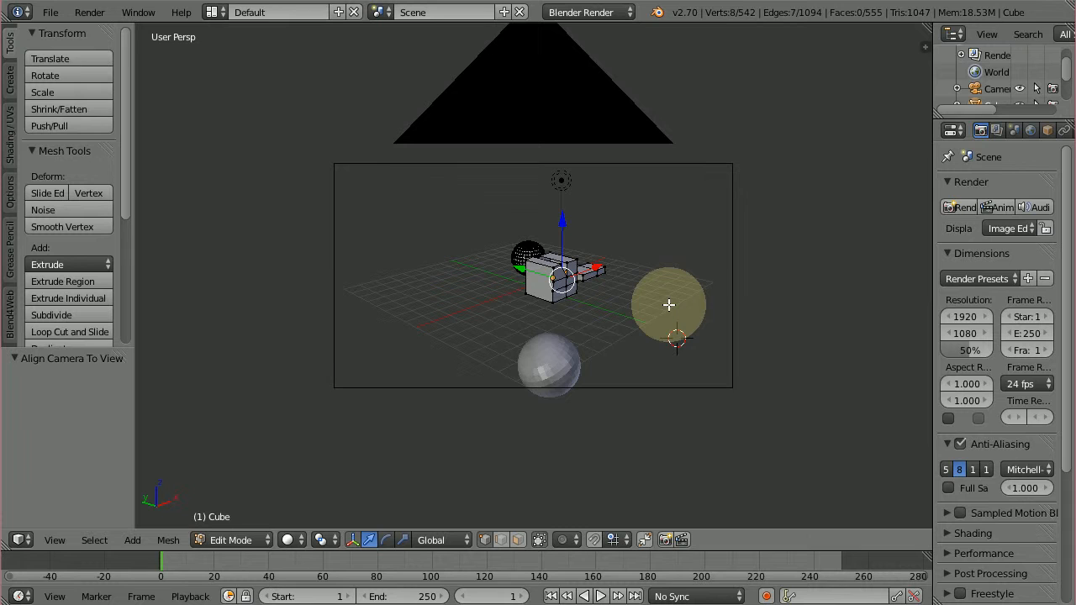
scroll(669, 305, "down", 2)
middle_click_drag(735, 305, 667, 315)
scroll(667, 315, "down", 3)
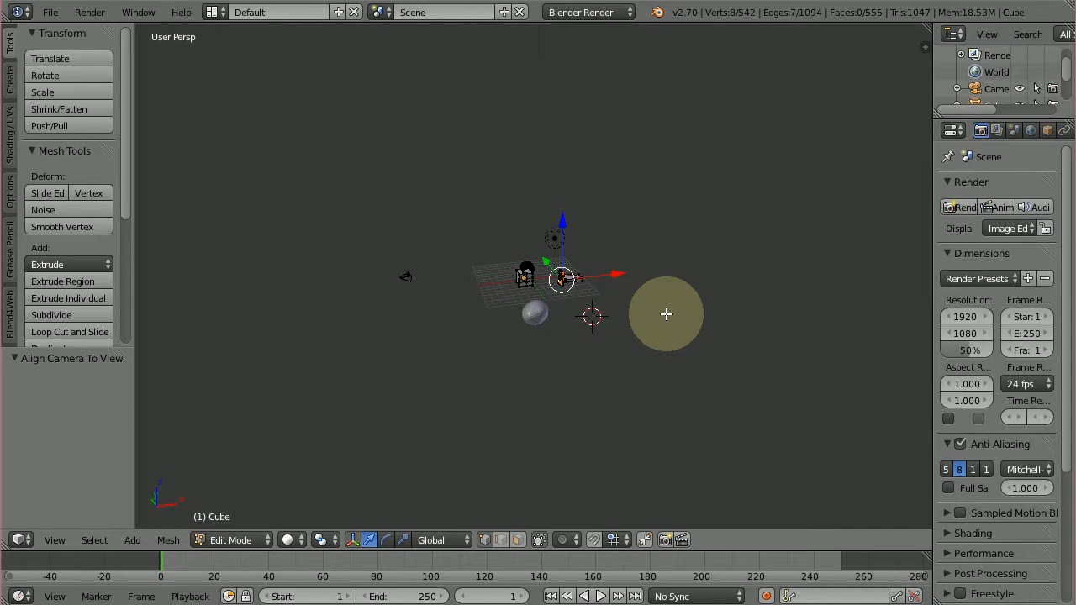
key("KP_0")
scroll(644, 308, "up", 3)
scroll(645, 310, "down", 2)
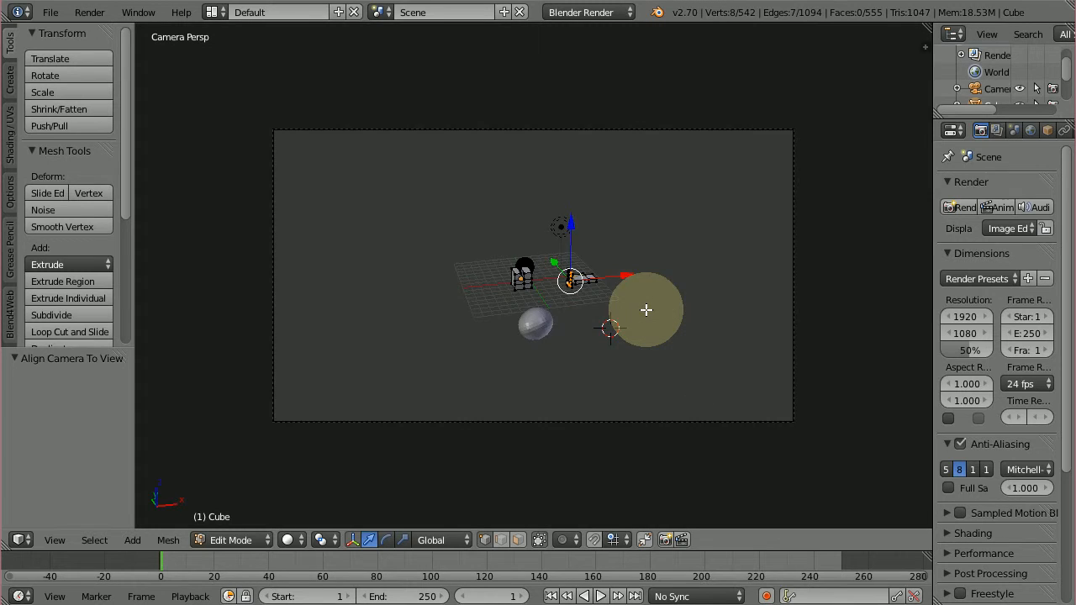
scroll(646, 310, "up", 2)
scroll(646, 310, "down", 2)
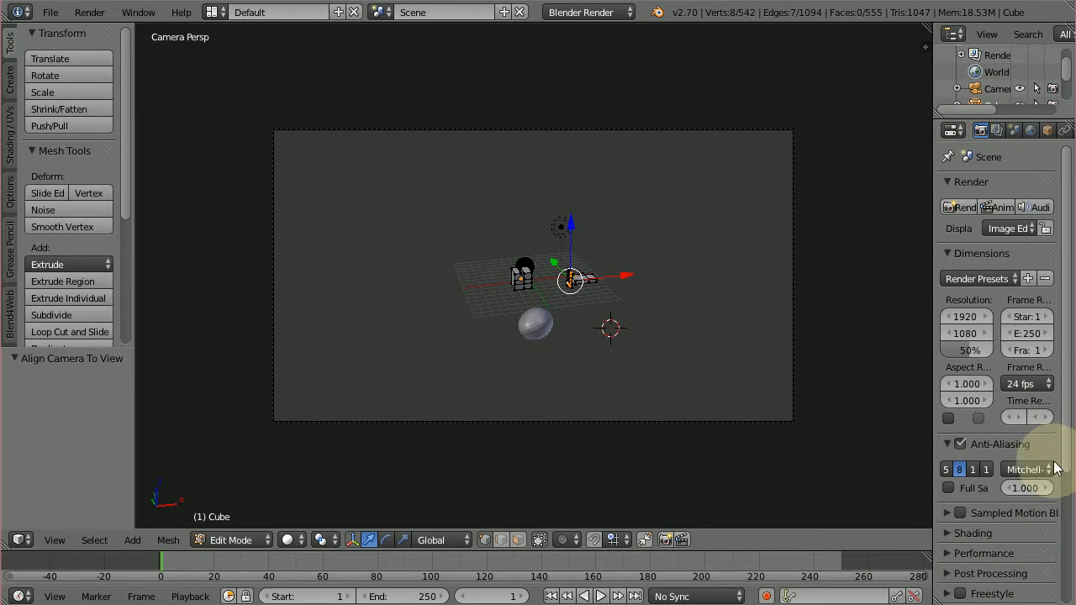
Step: Set the render output file format to MPEG
scroll(1056, 469, "down", 5)
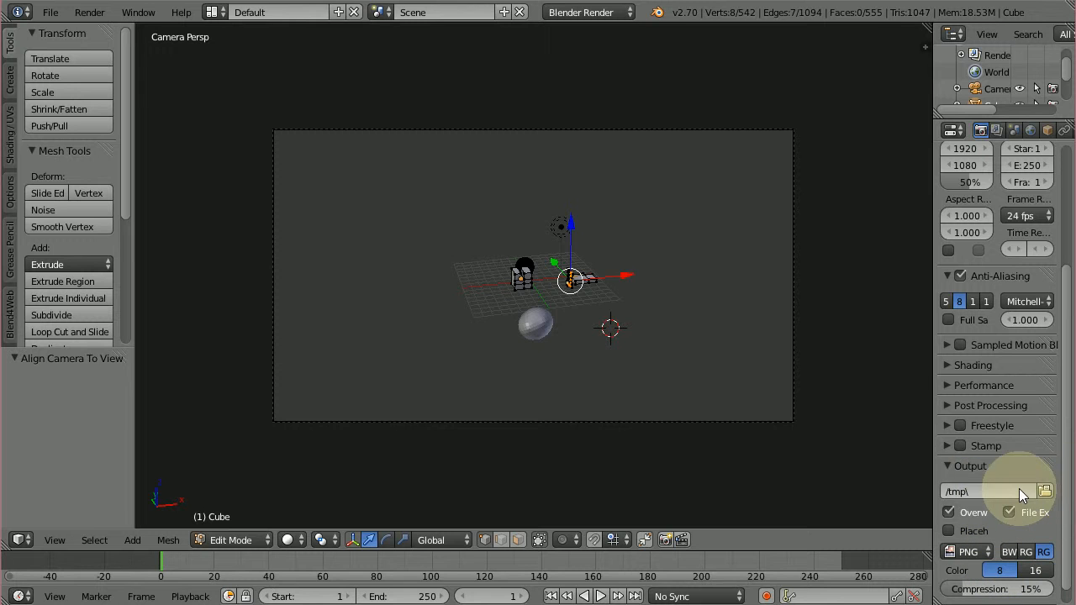
left_click(991, 495)
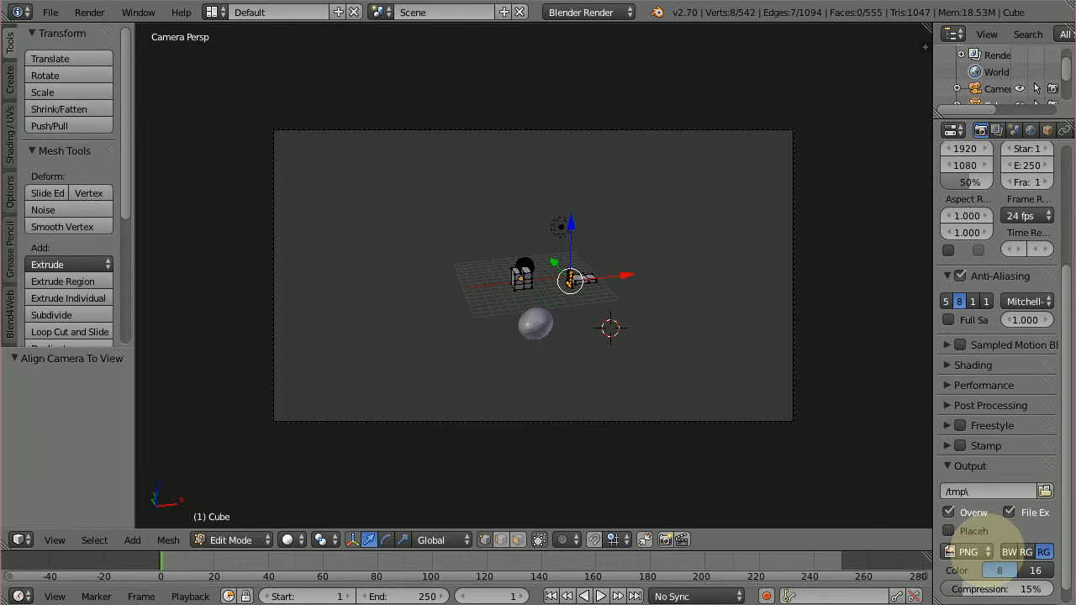
left_click(967, 552)
left_click(1004, 513)
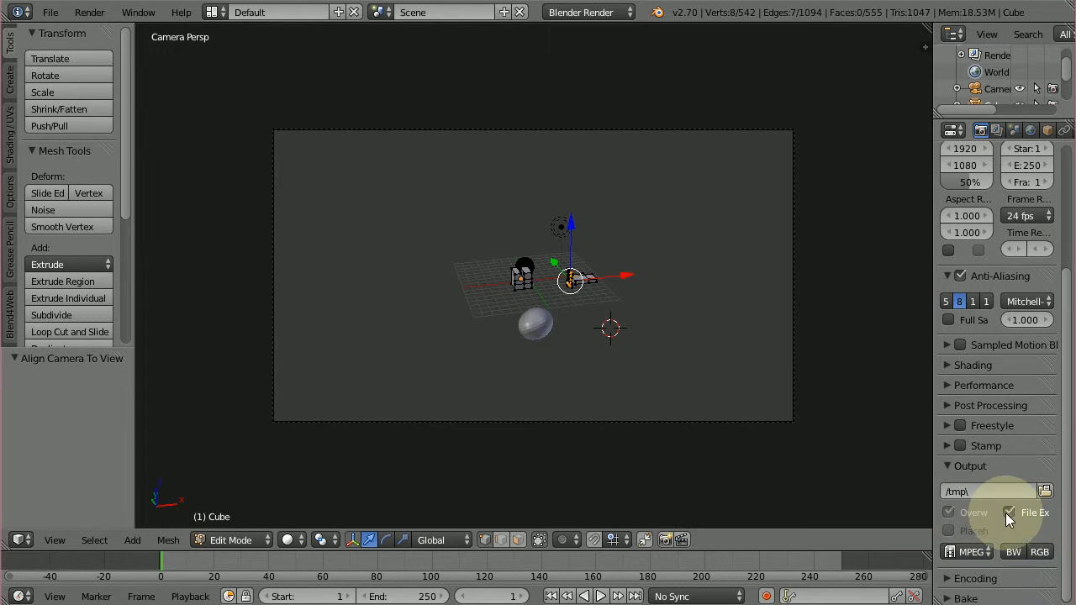
Step: Expand the encoding settings and choose the MPEG-4 container format with the MP3 audio codec
left_click(959, 578)
scroll(1025, 550, "down", 5)
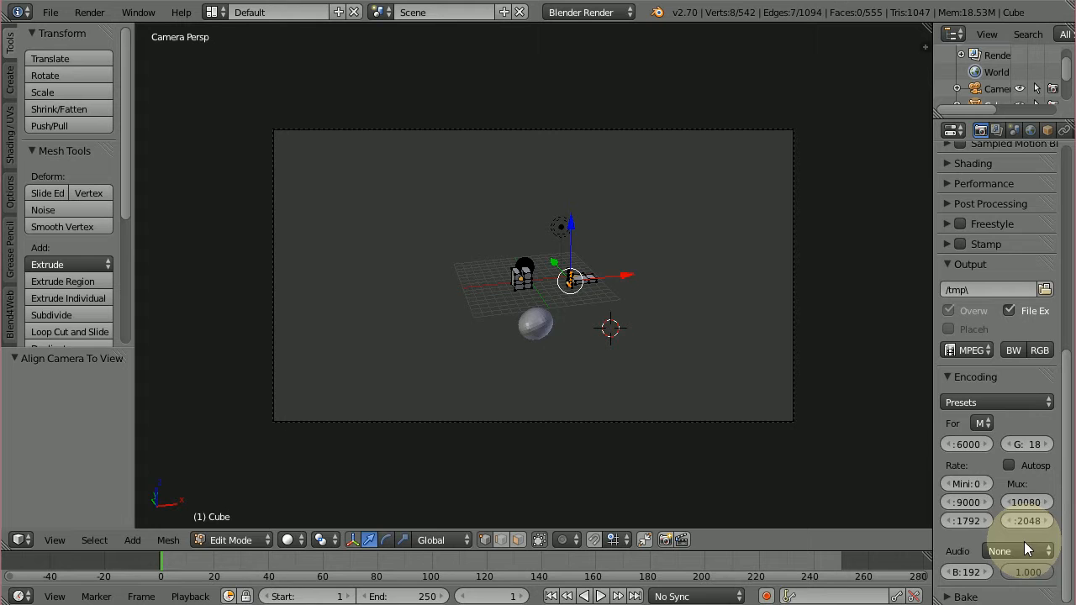
left_click(985, 425)
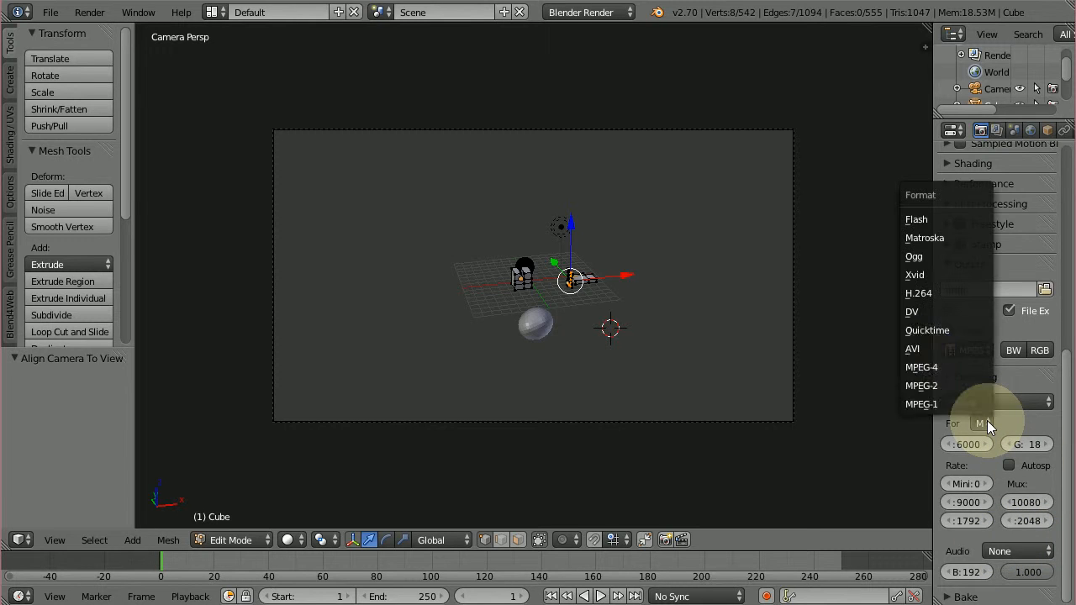
left_click(921, 368)
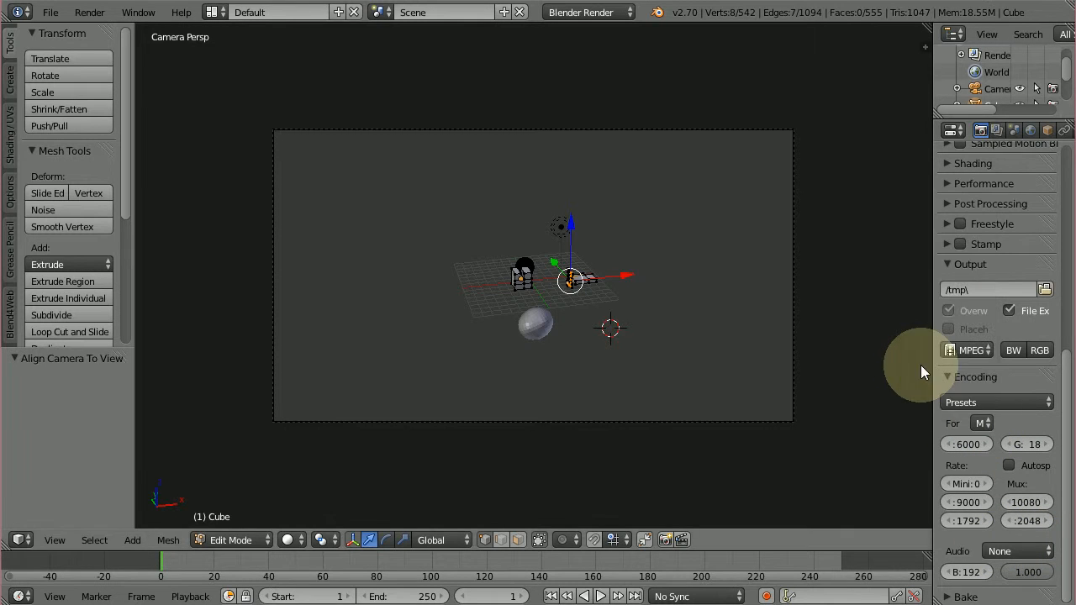
left_click(1024, 551)
left_click(1003, 496)
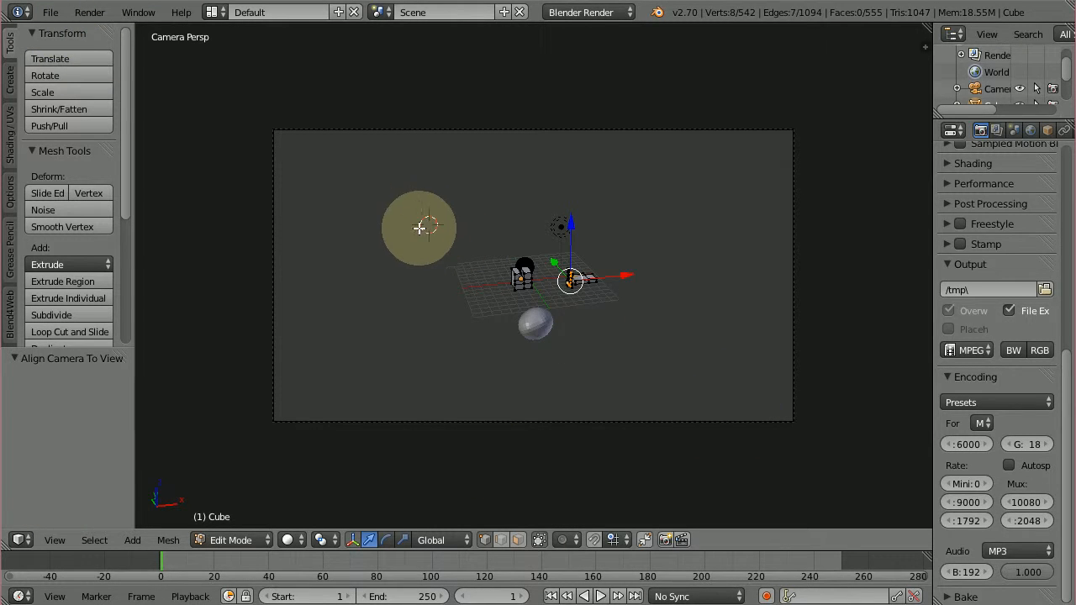
Step: Return to the free perspective view and look up the command for saving the startup file
key("KP_0")
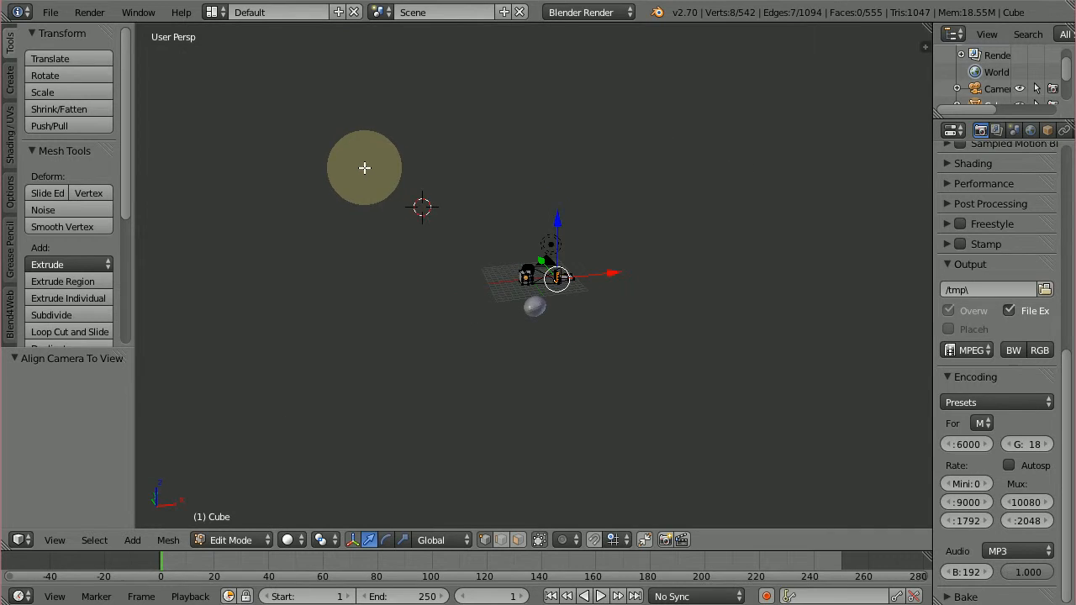
left_click(50, 11)
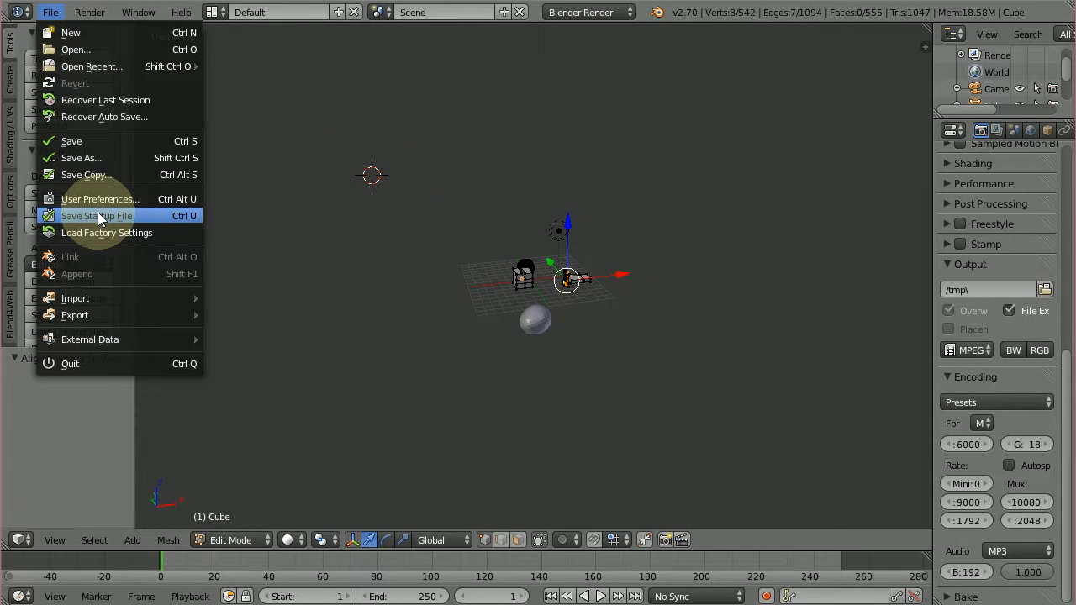
left_click(341, 394)
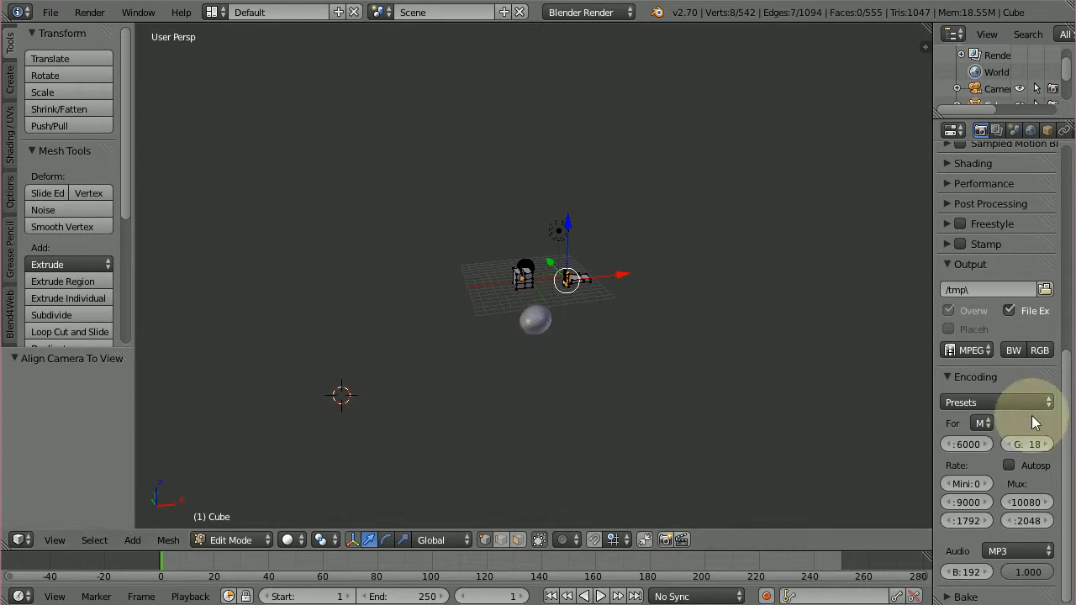
Step: View the output folder browser without choosing a folder, and review the output file format choices
left_click(1044, 289)
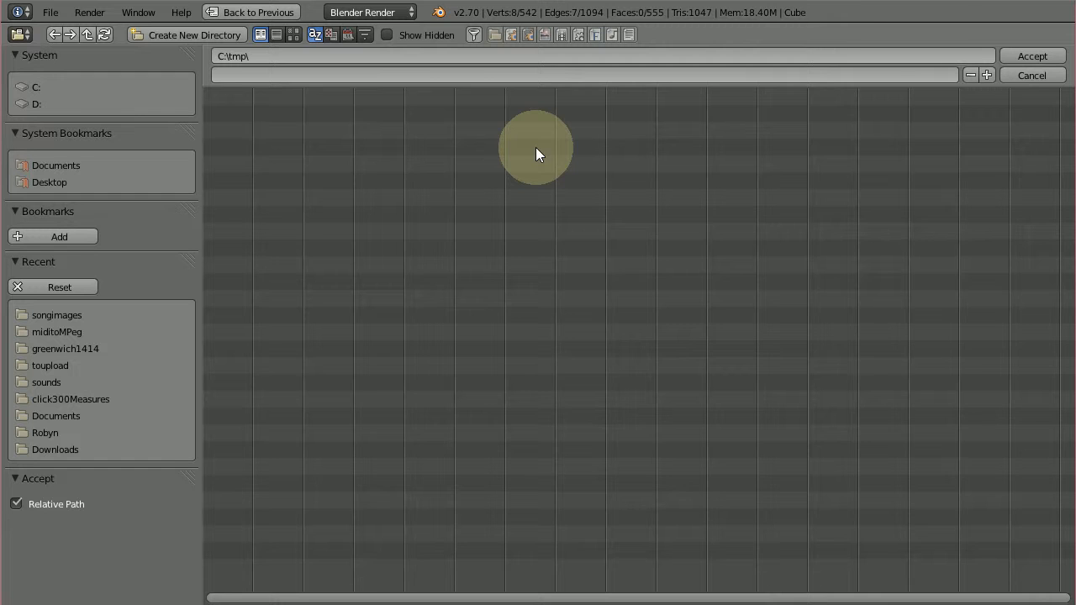
left_click(1034, 76)
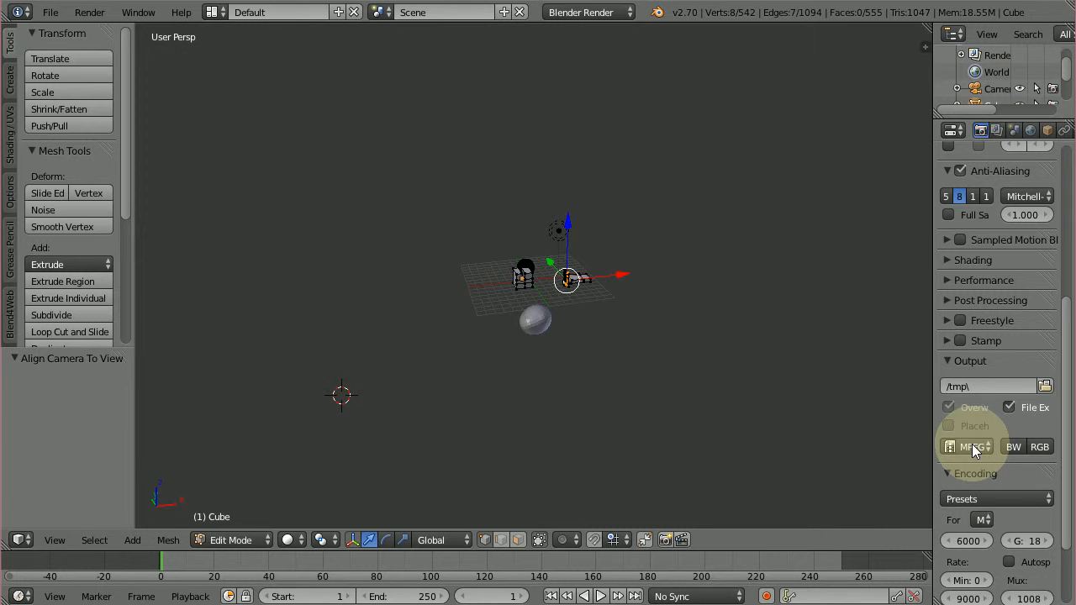
left_click(974, 447)
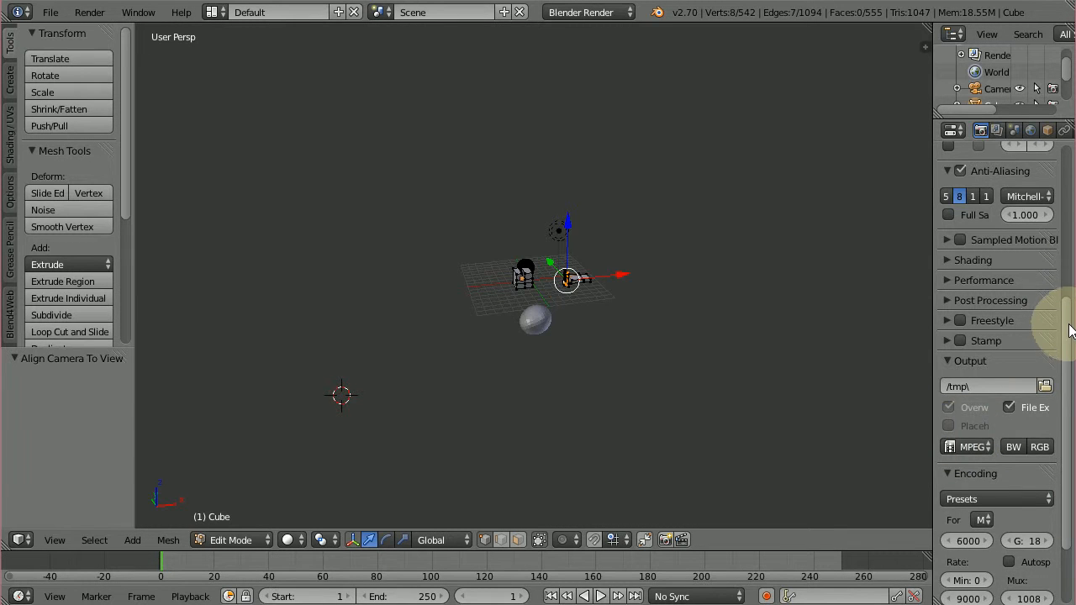
Step: Set the animation's end frame to 100
left_click_drag(1064, 320, 1062, 200)
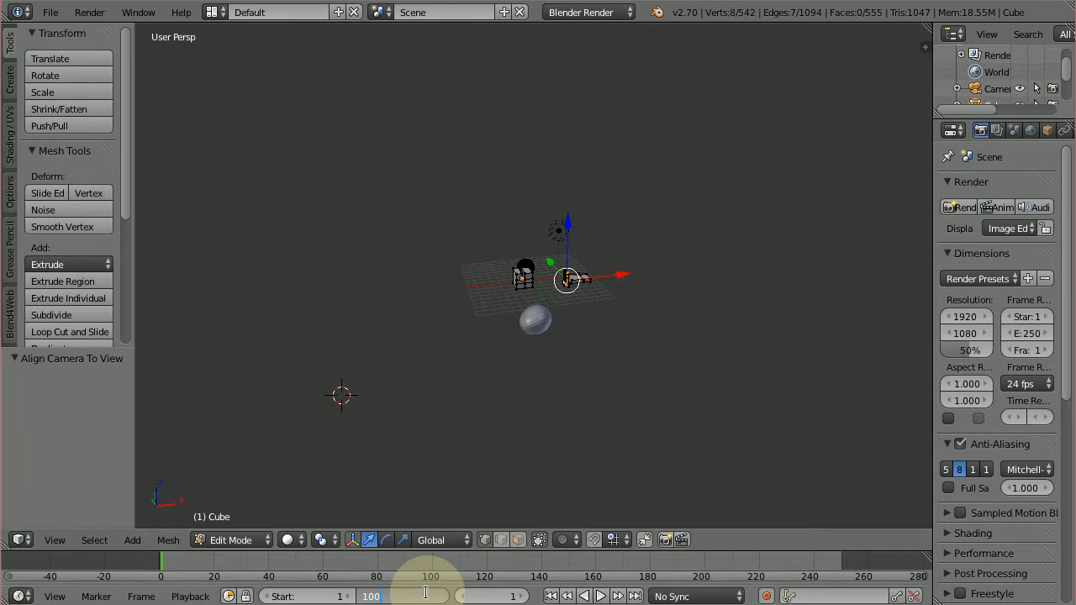
key("Return")
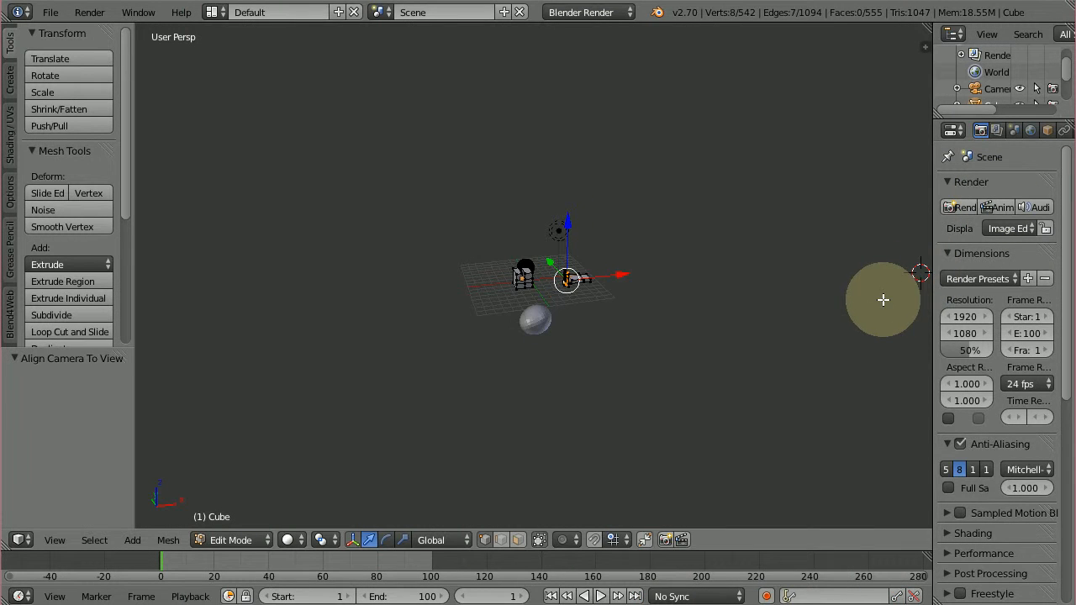
Step: Render a still image of the current frame, inspect it, and return to the 3D view
key("F12")
scroll(629, 318, "down", 4)
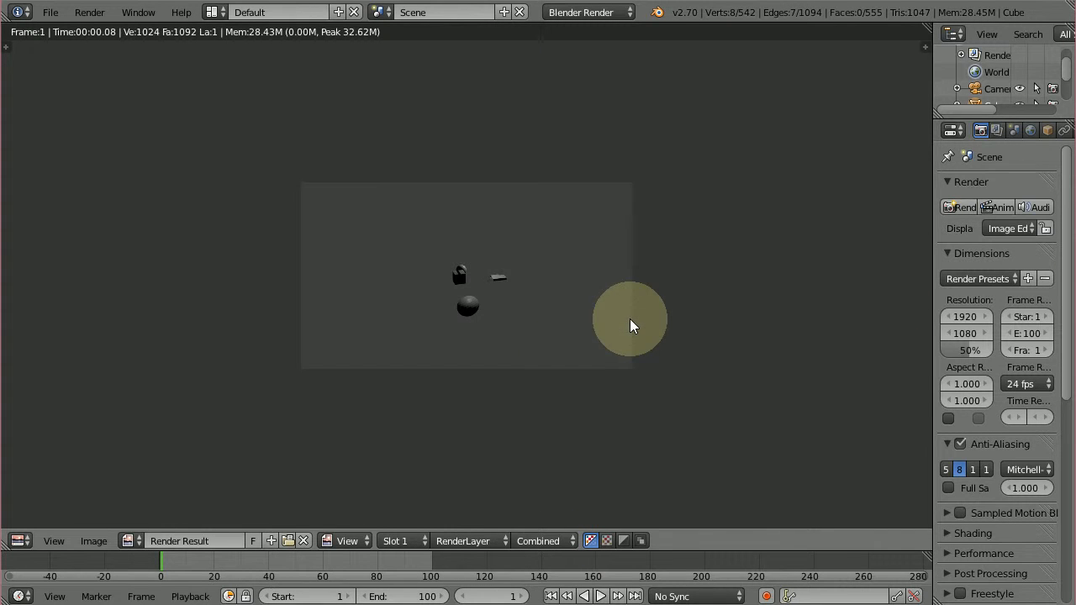
scroll(542, 296, "up", 3)
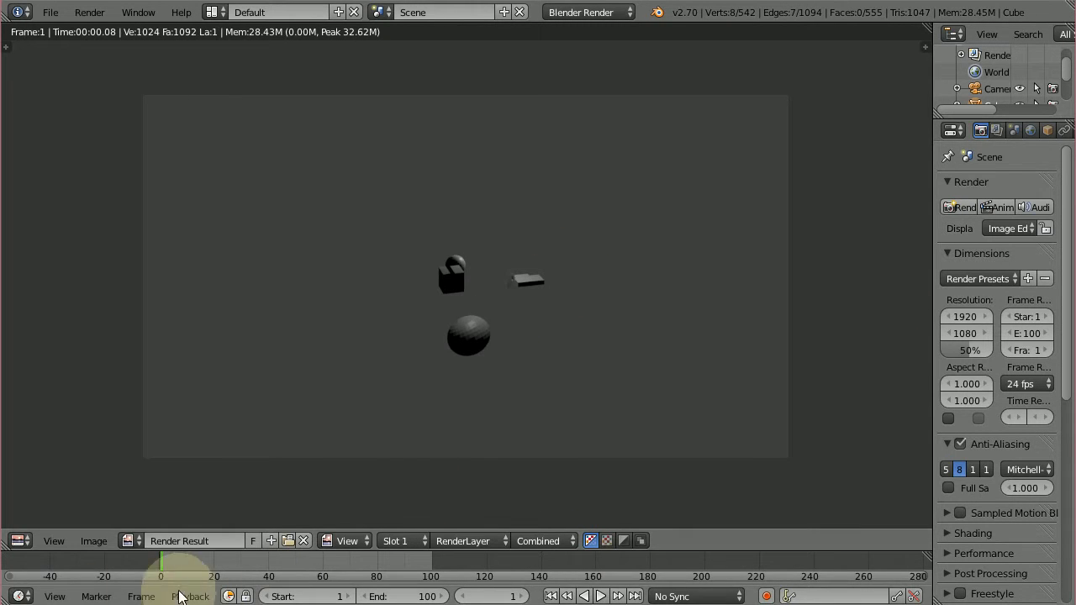
left_click(93, 542)
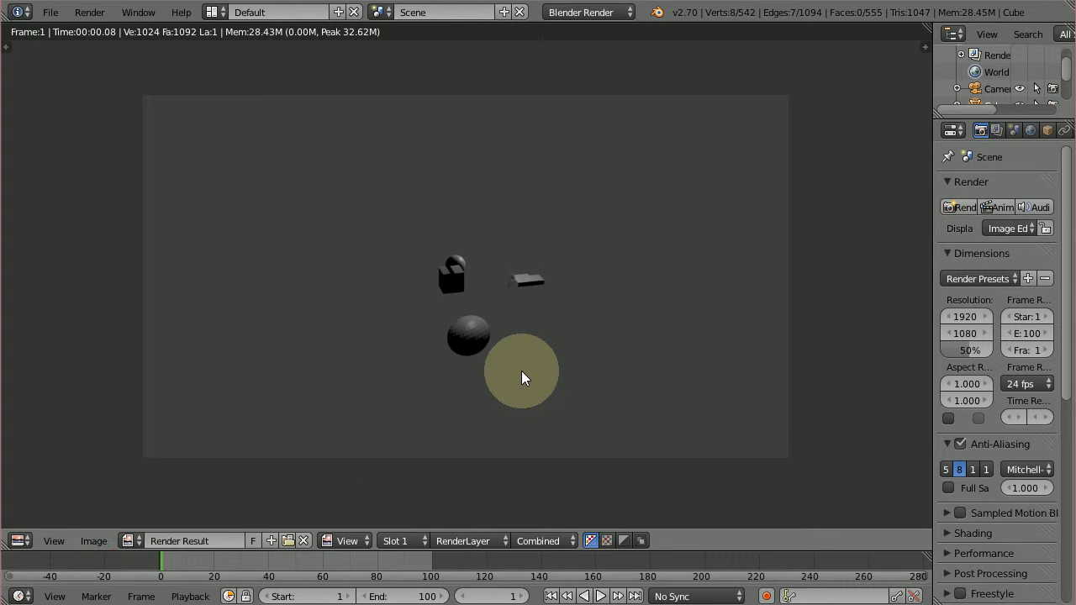
scroll(580, 333, "down", 5)
left_click(596, 331)
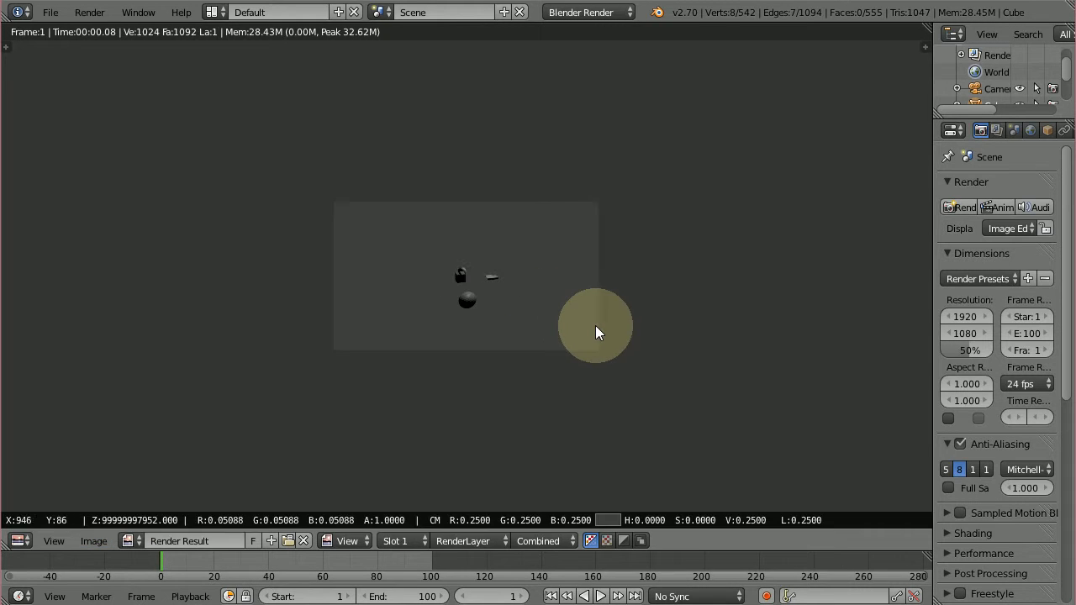
key("Escape")
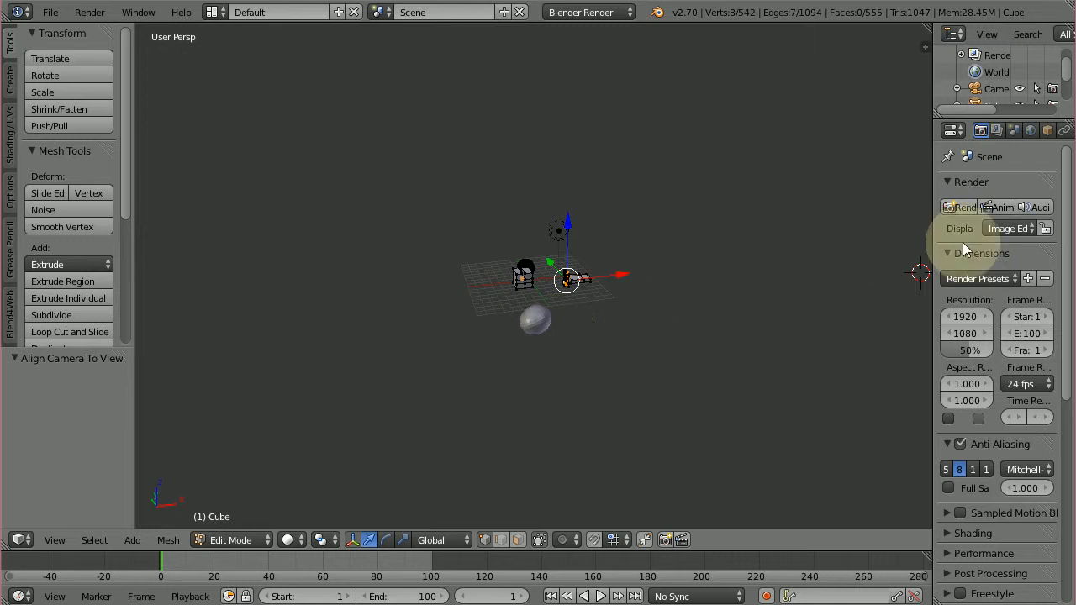
Step: Start rendering the animation, cancel the render, and return to the 3D view
left_click(1000, 208)
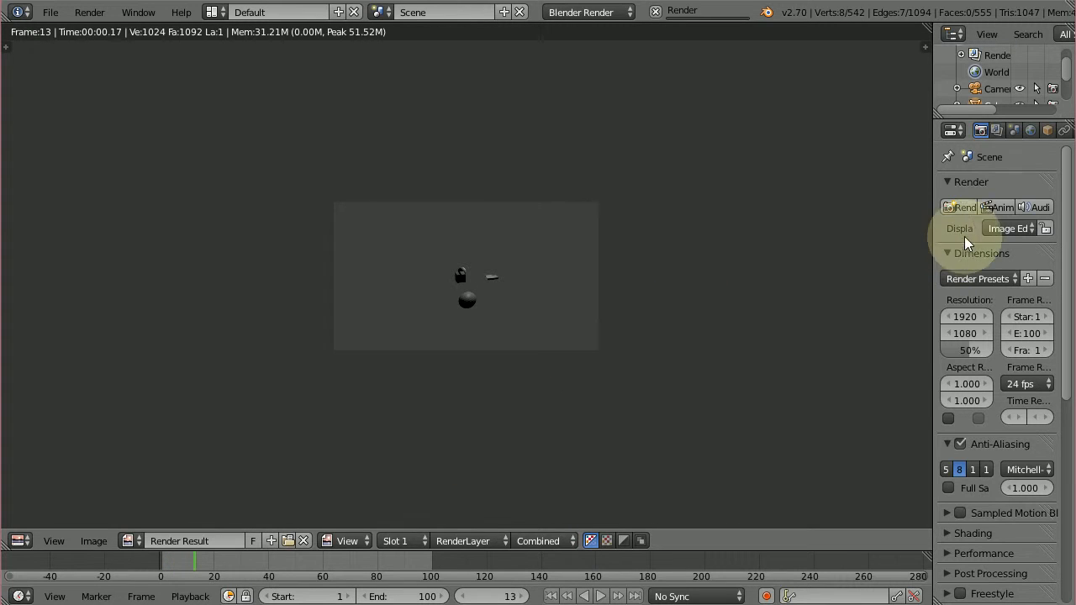
key("Escape")
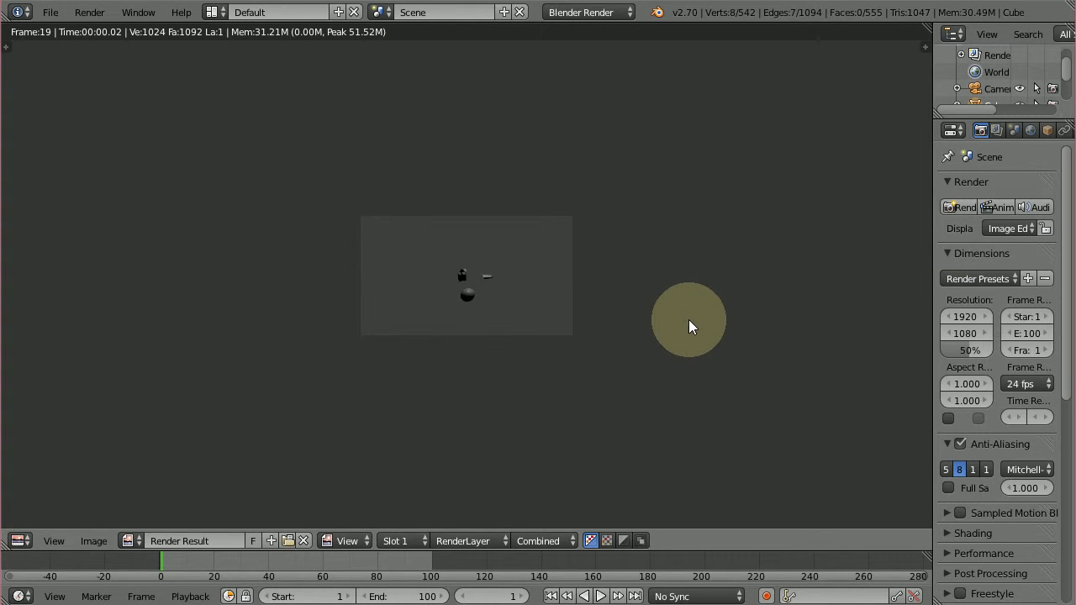
key("Escape")
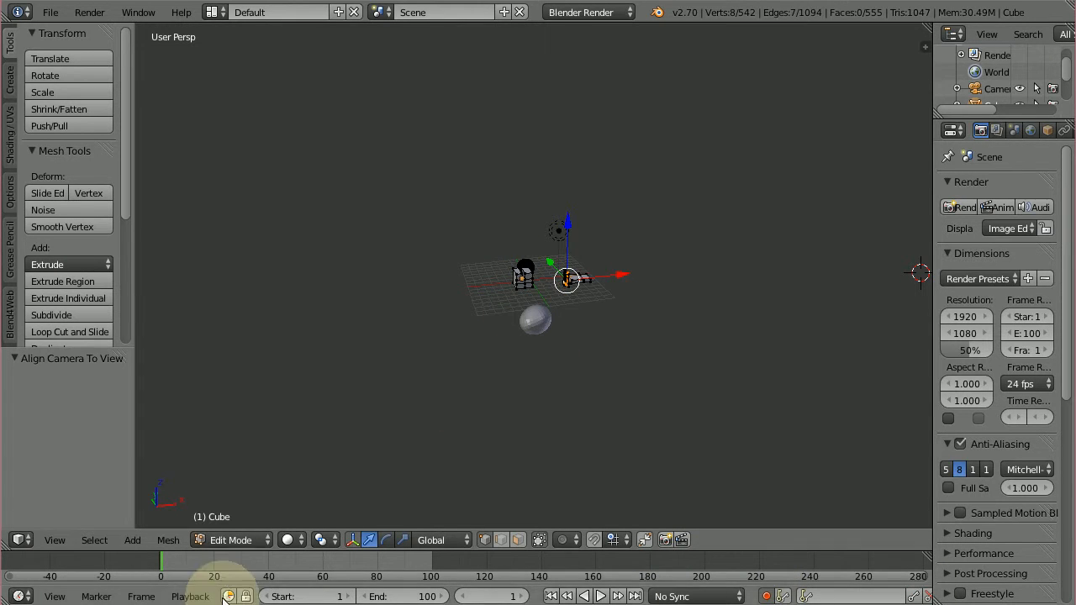
Step: Switch to Object Mode and, with automatic keyframing on, move the cube object by about X -0.81, Y 0.41, Z 0.47 at frame 1
left_click(235, 541)
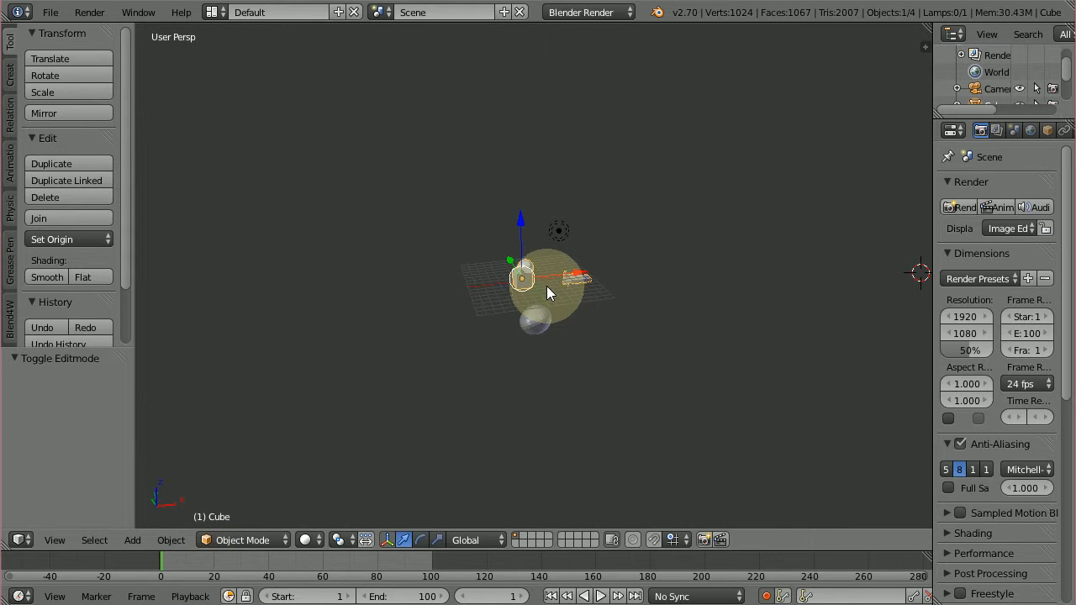
key("g")
left_click(540, 281)
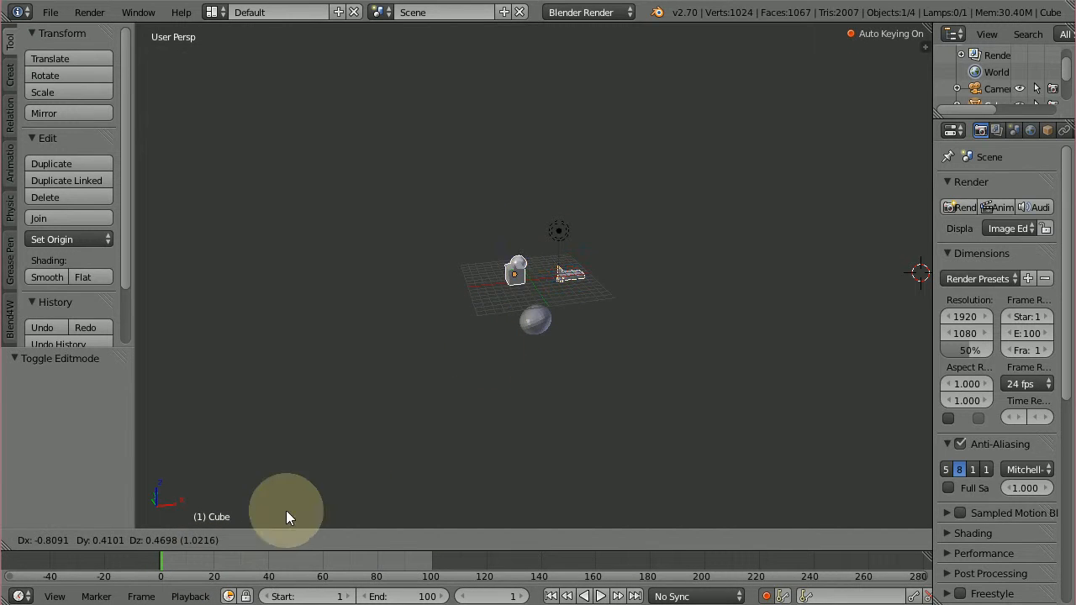
Step: Keyframe the cube object by moving it about (-0.92, -0.29, -1.28) at frame 17 and (0.65, 3.22, 8.10) at frame 50
left_click(207, 569)
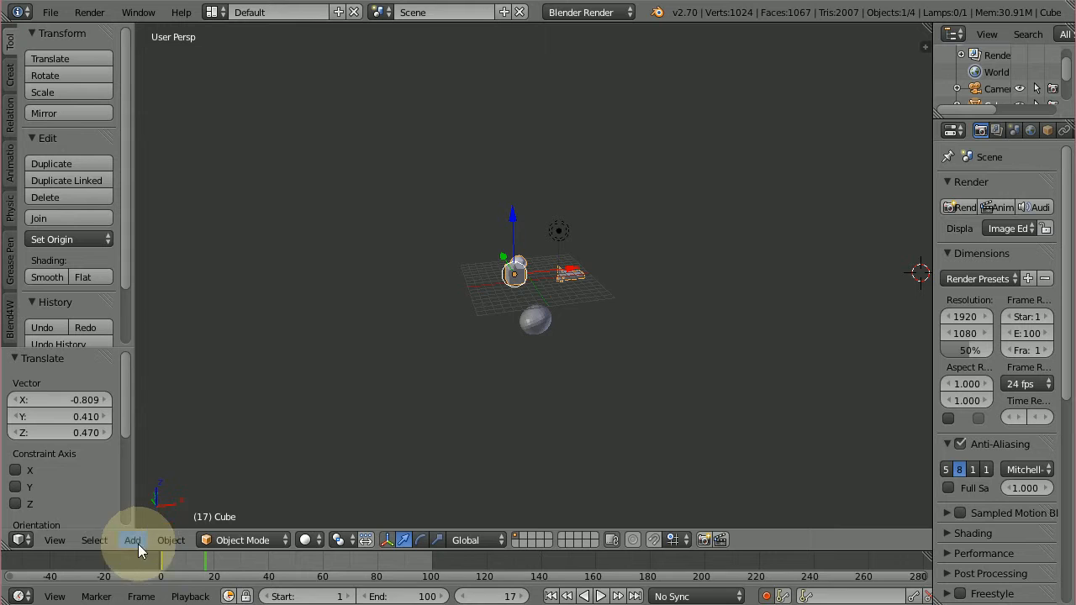
key("g")
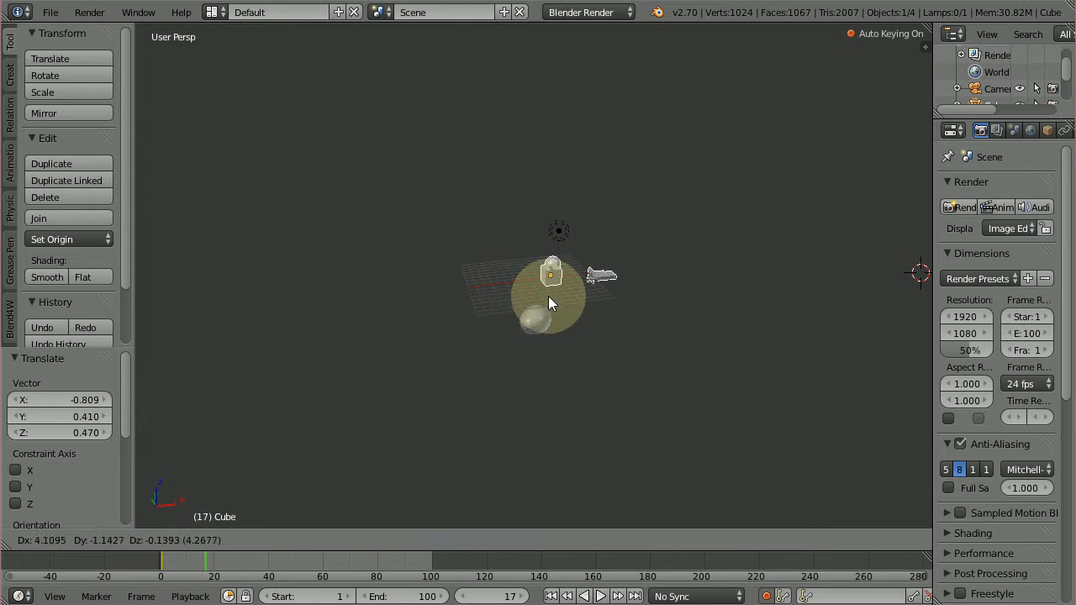
left_click(518, 372)
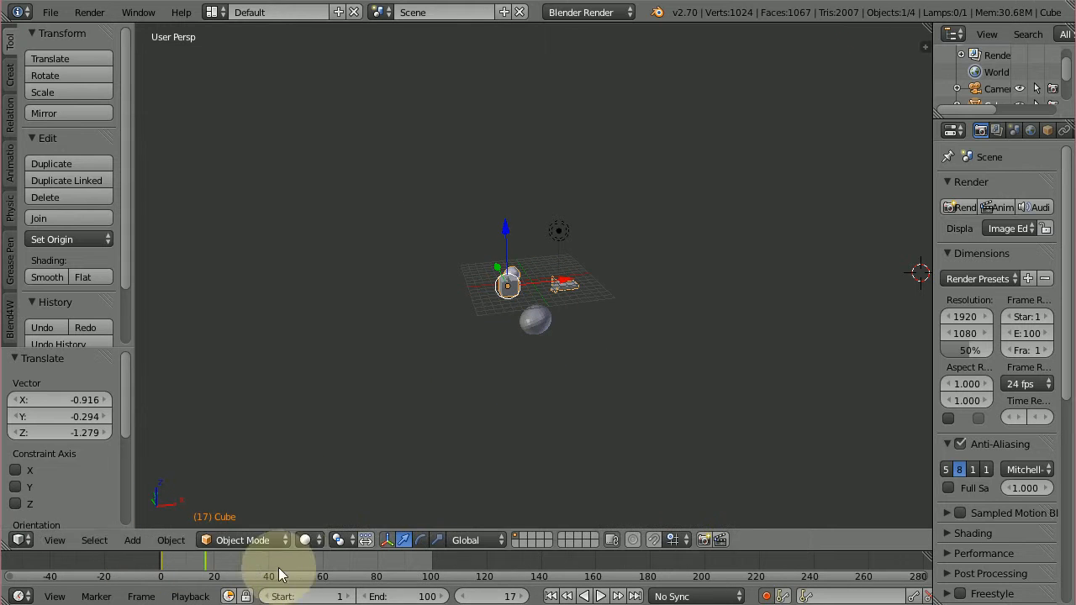
left_click(294, 557)
key("g")
left_click(526, 217)
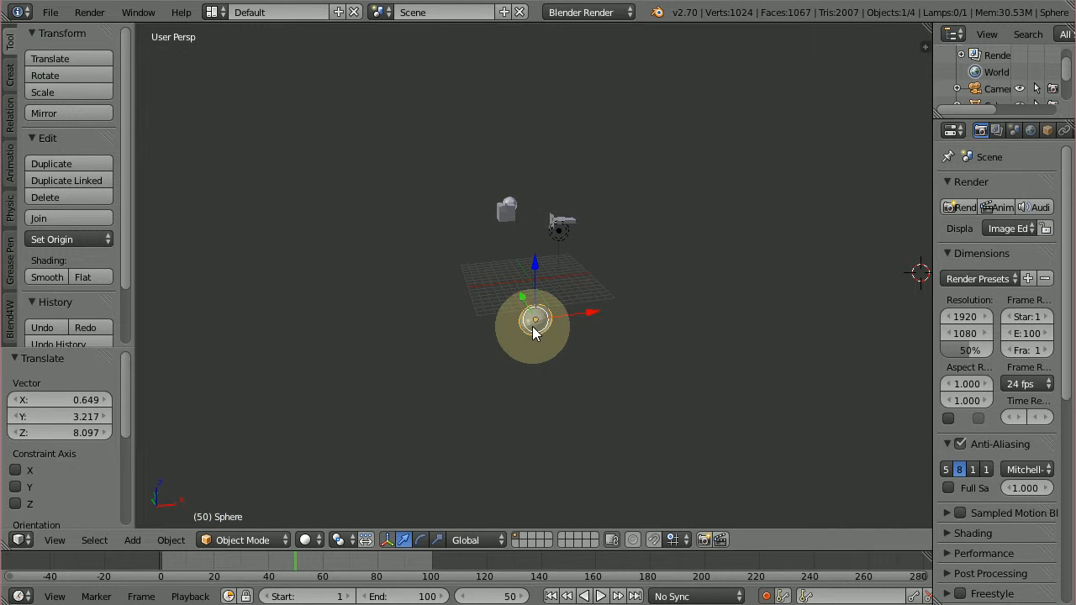
Step: Keyframe the lower sphere by moving it about (-5.10, 3.15, 4.31) at frame 50 and (5.63, -4.02, -6.04) at frame 2
key("g")
left_click(488, 291)
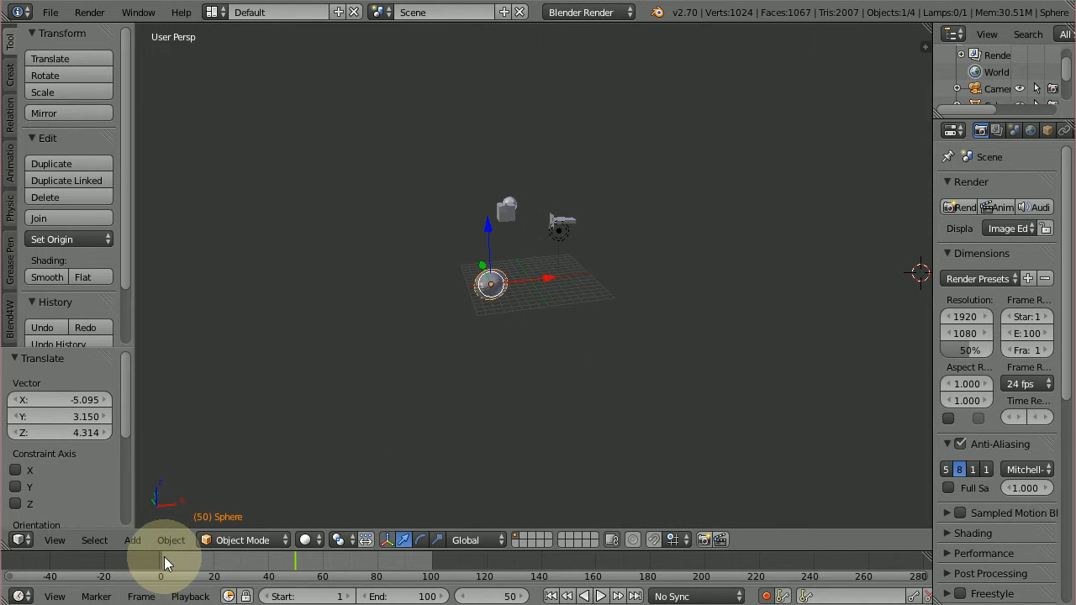
left_click(164, 556)
key("g")
left_click(546, 334)
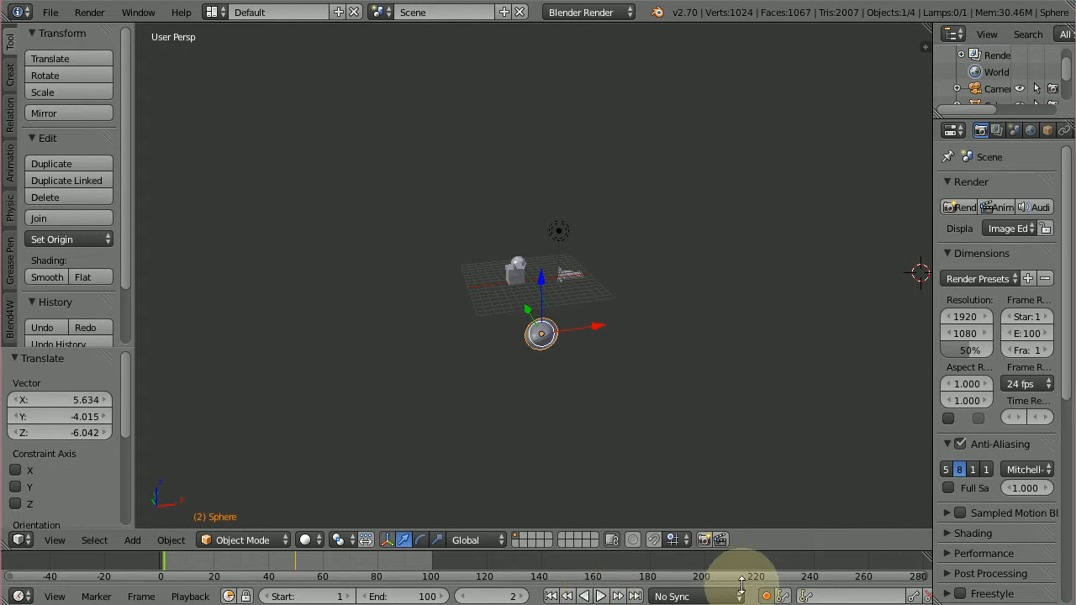
Step: Play back the keyframed animation briefly, stop it, and rewind to the first frame
left_click(600, 596)
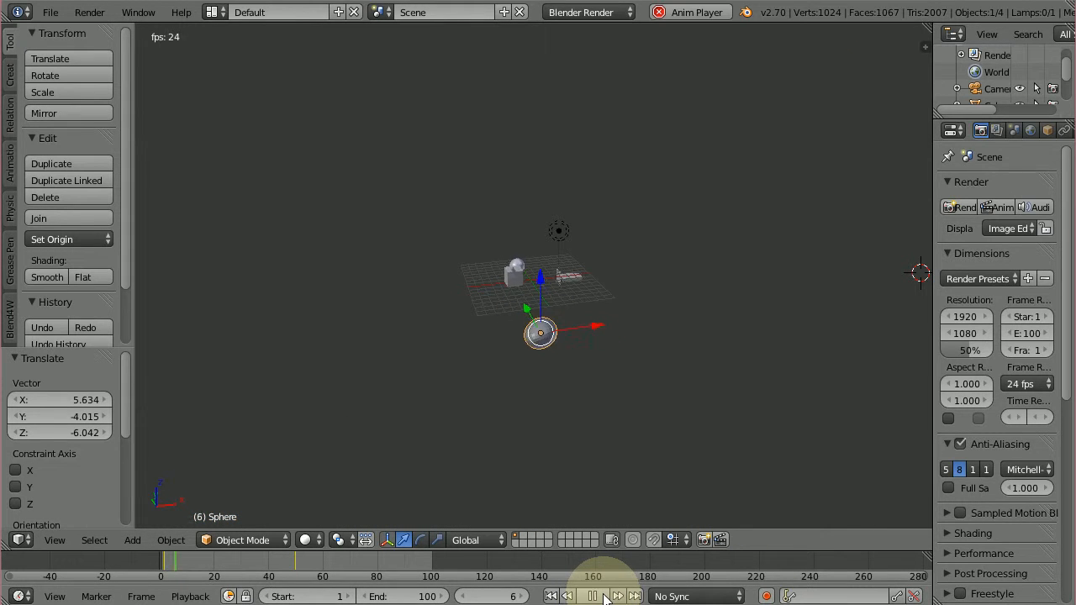
left_click(593, 596)
left_click(550, 597)
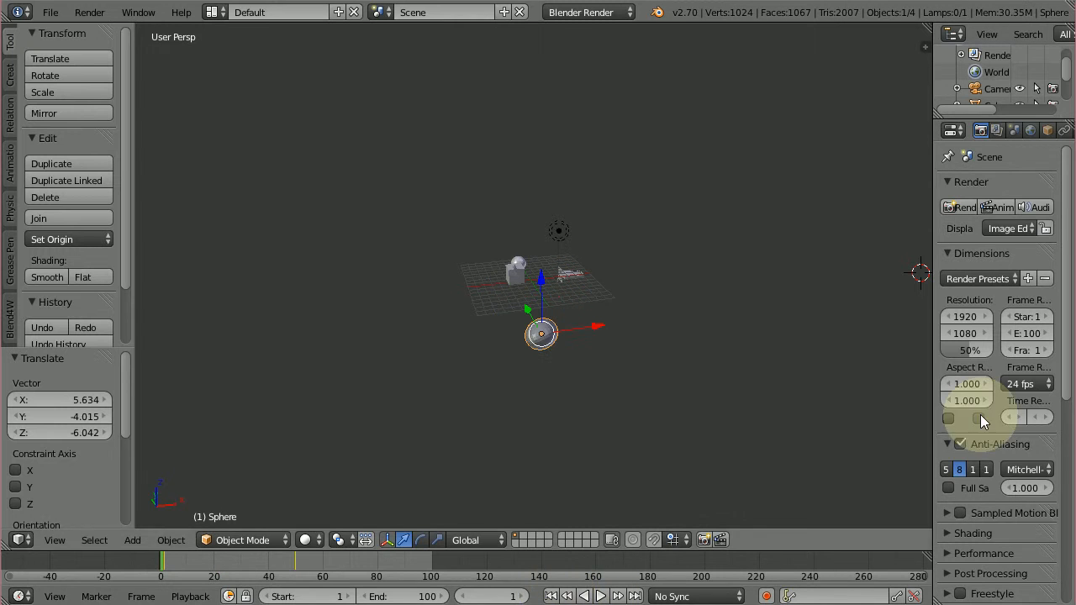
Step: Render the keyframed animation partway, stop the render, and go back to the 3D view
left_click(1003, 208)
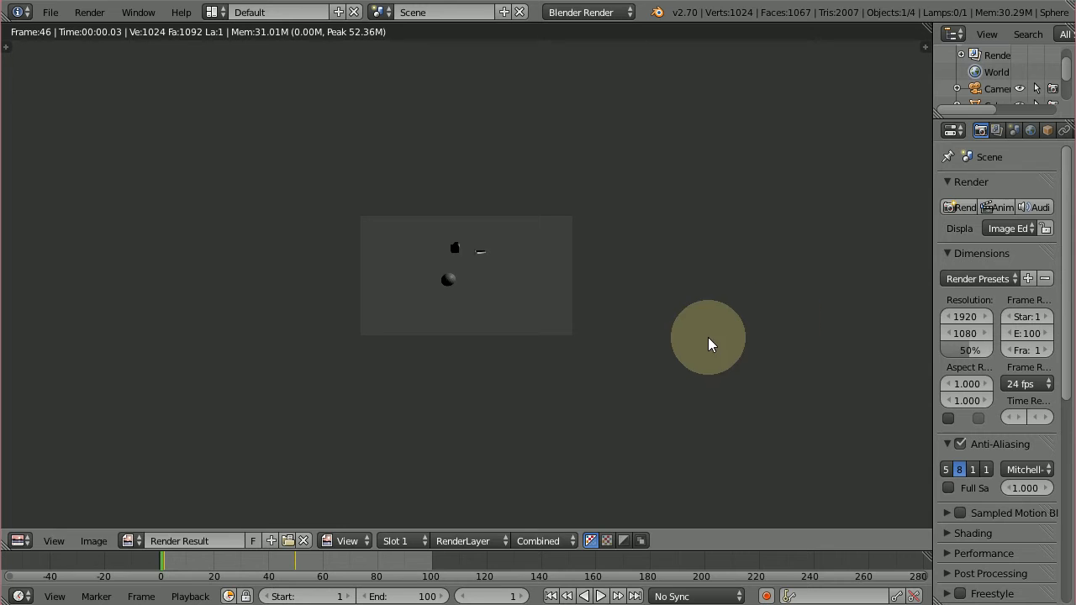
key("Escape")
key("Escape")
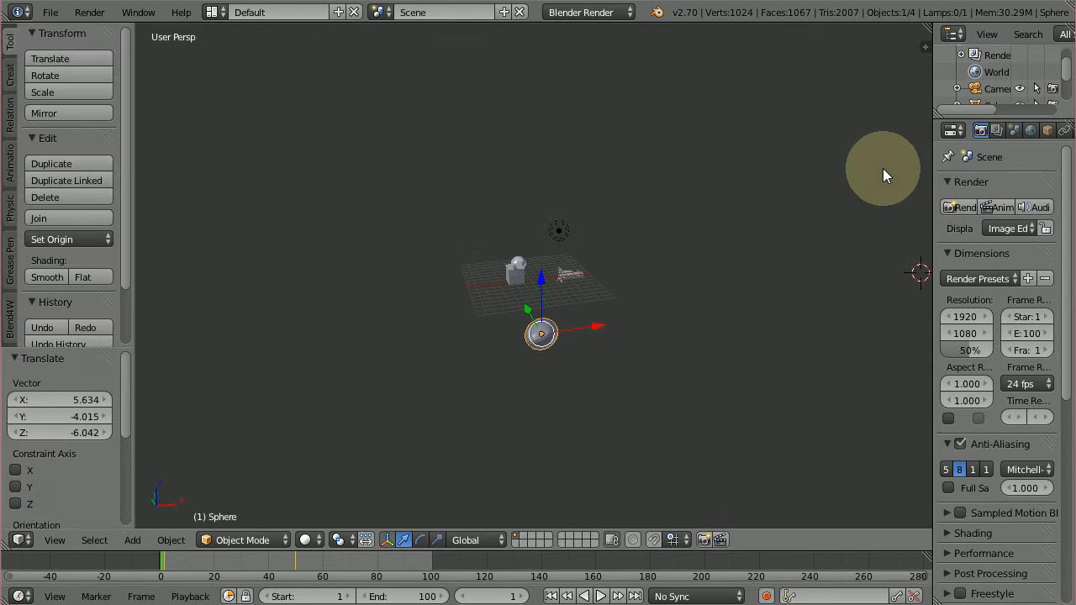